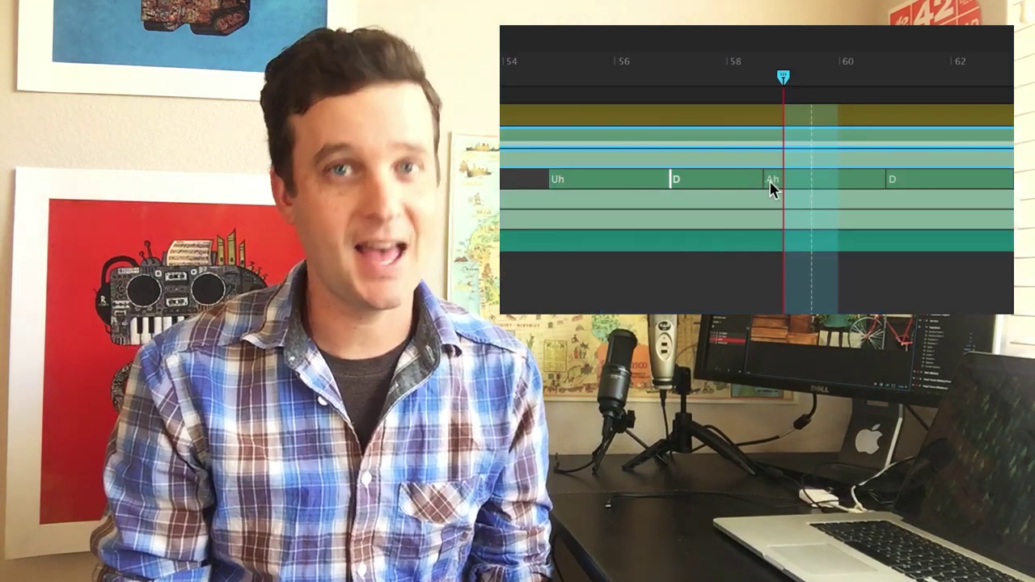
Step: Start the Ah viseme earlier and set the robot screen's blending mode to Overlay
drag(769, 185, 832, 180)
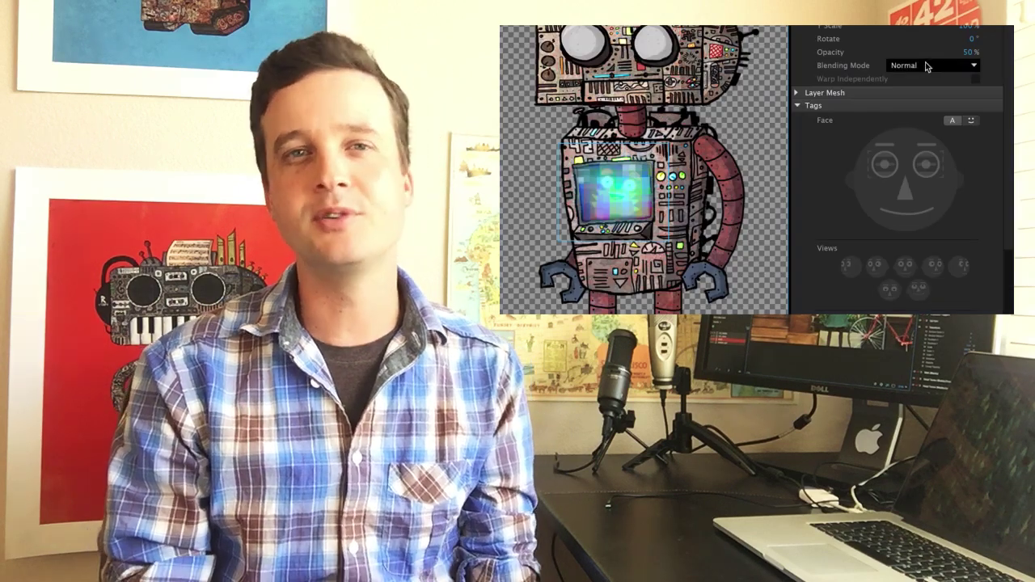
click(928, 66)
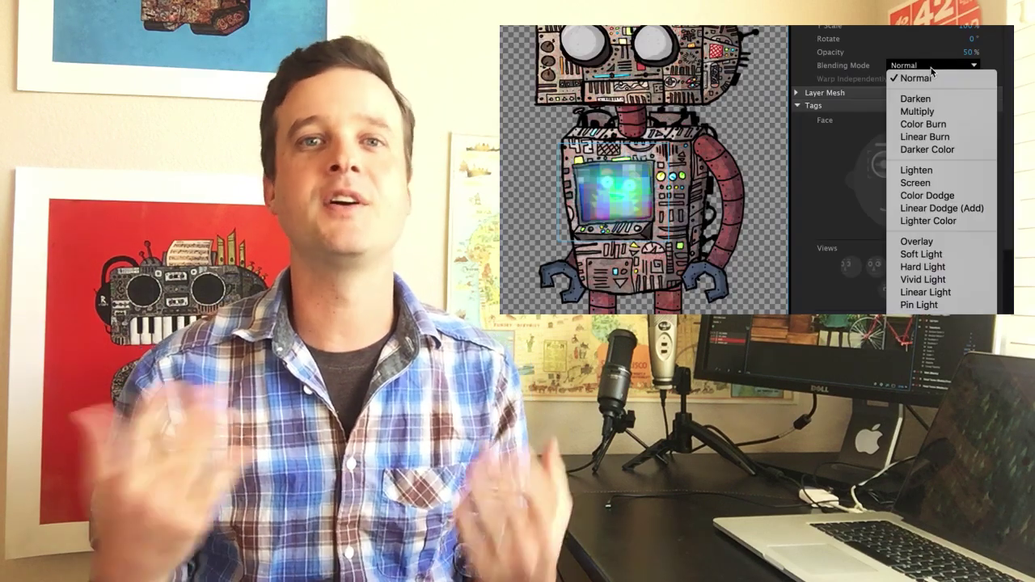
click(944, 243)
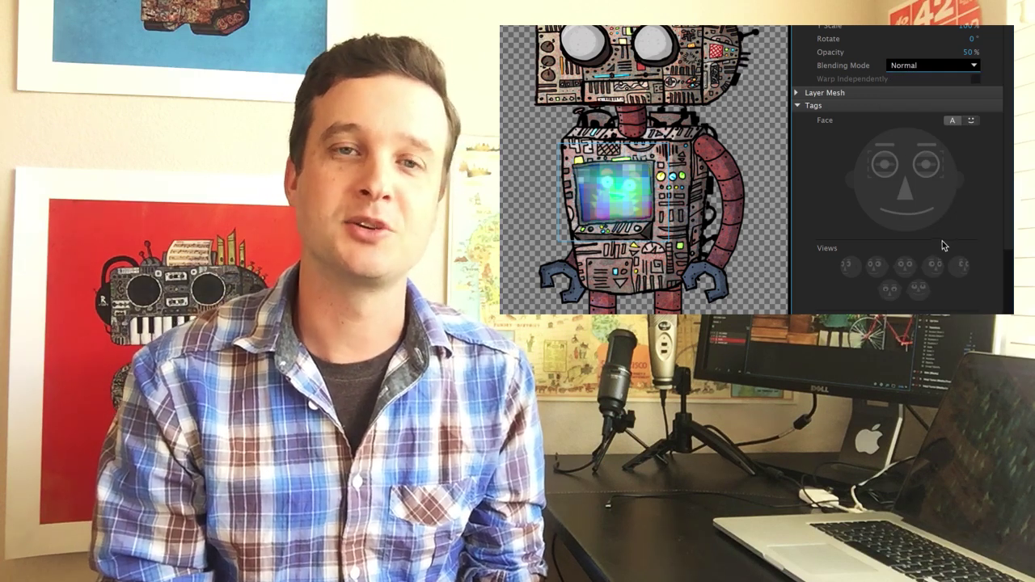
click(941, 66)
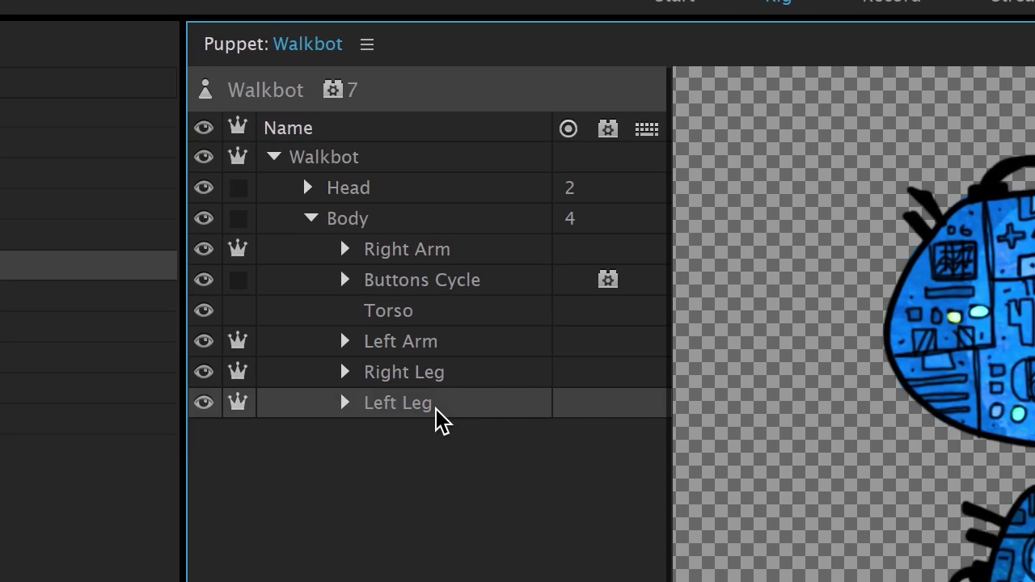
click(257, 209)
click(441, 374)
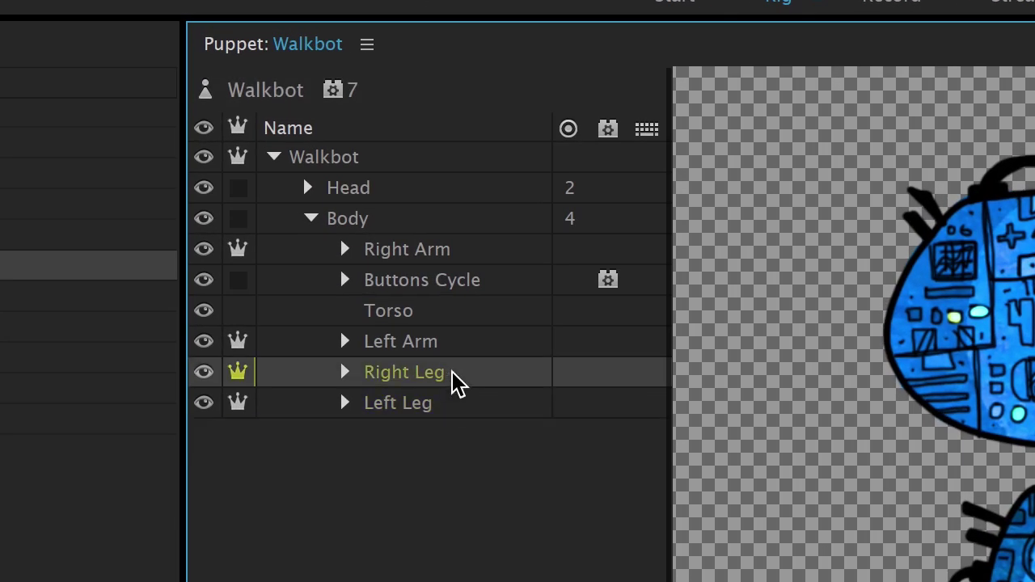
click(455, 285)
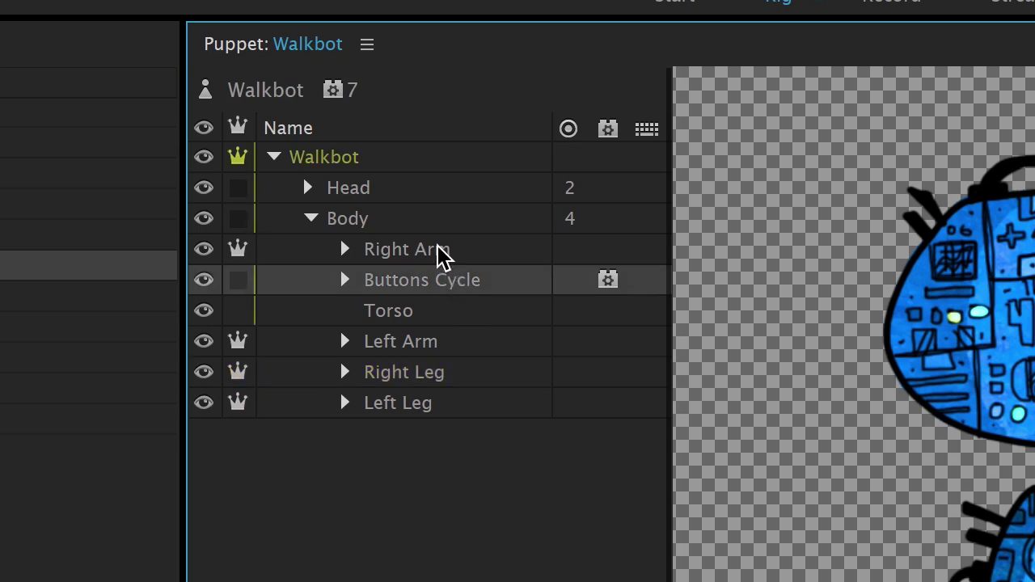
click(439, 252)
click(421, 350)
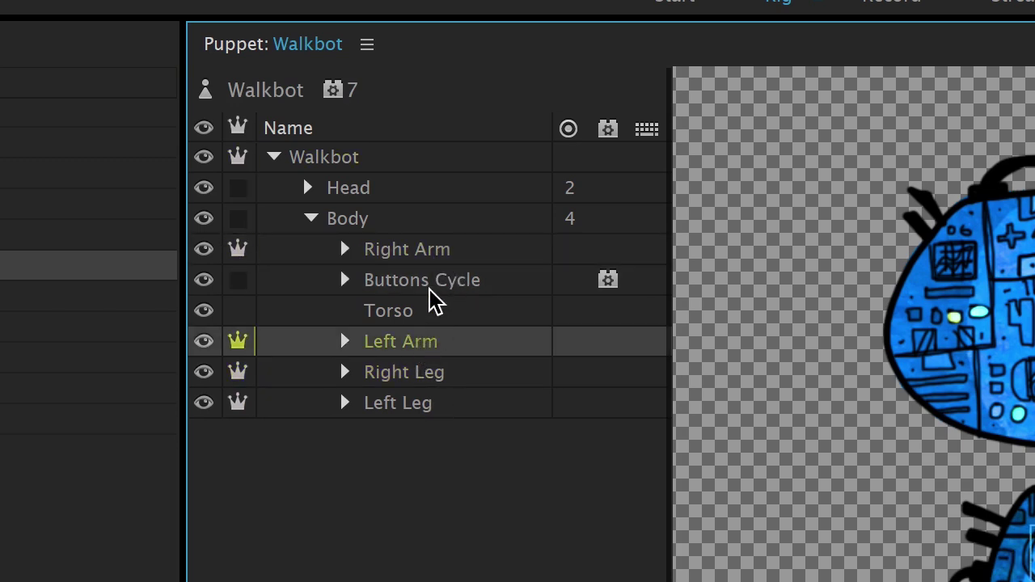
click(429, 253)
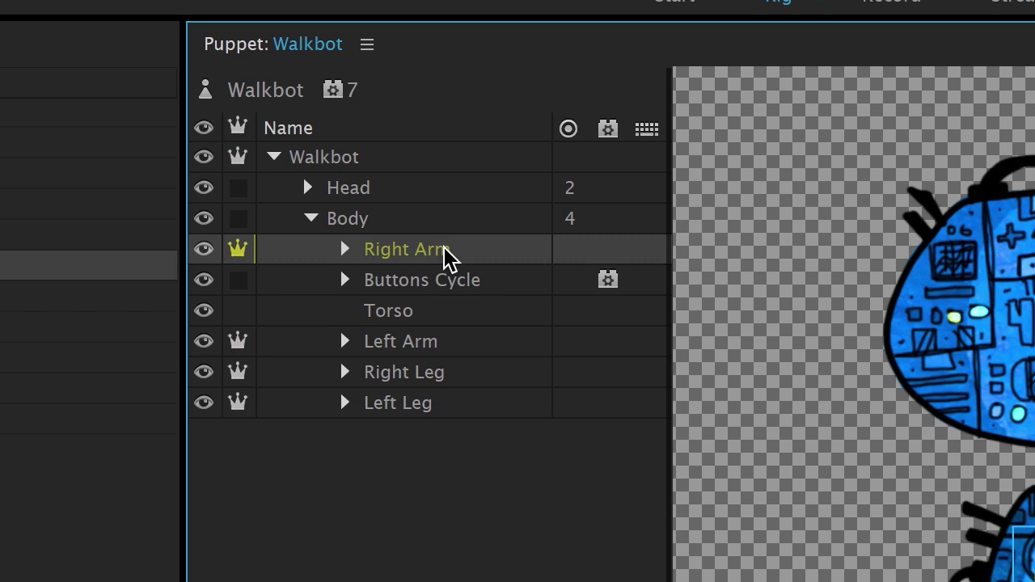
click(238, 250)
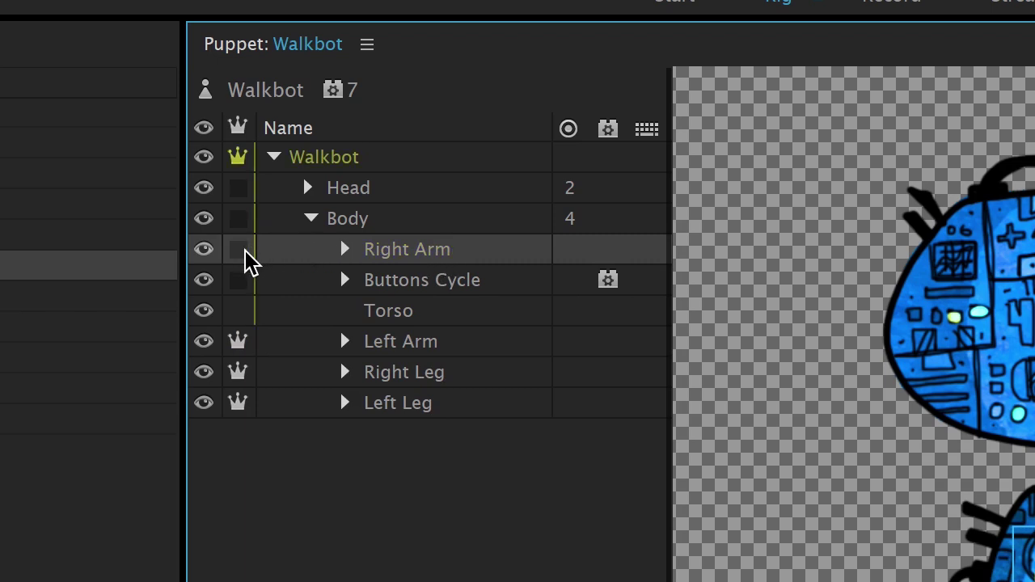
click(238, 250)
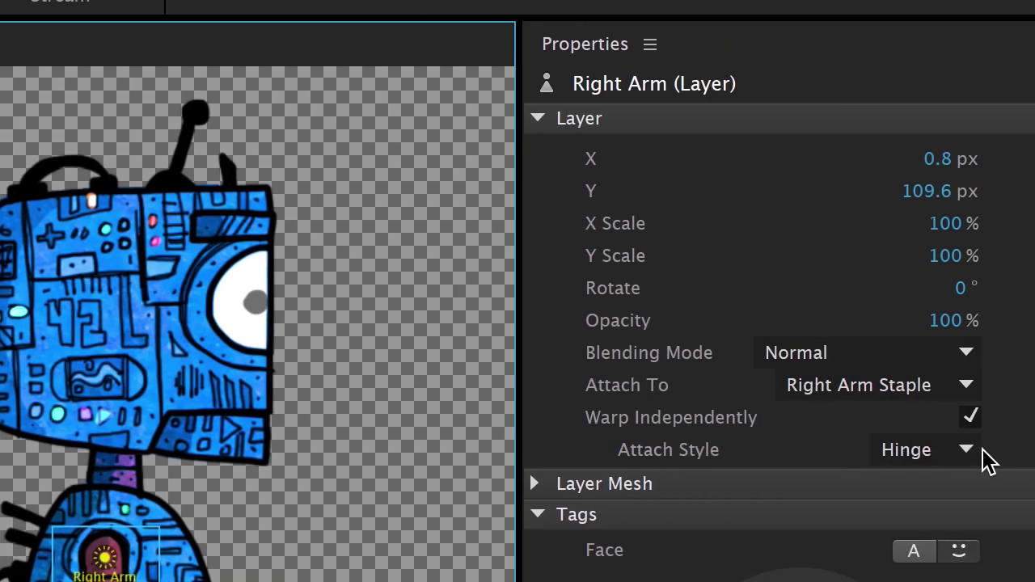
click(970, 455)
click(967, 512)
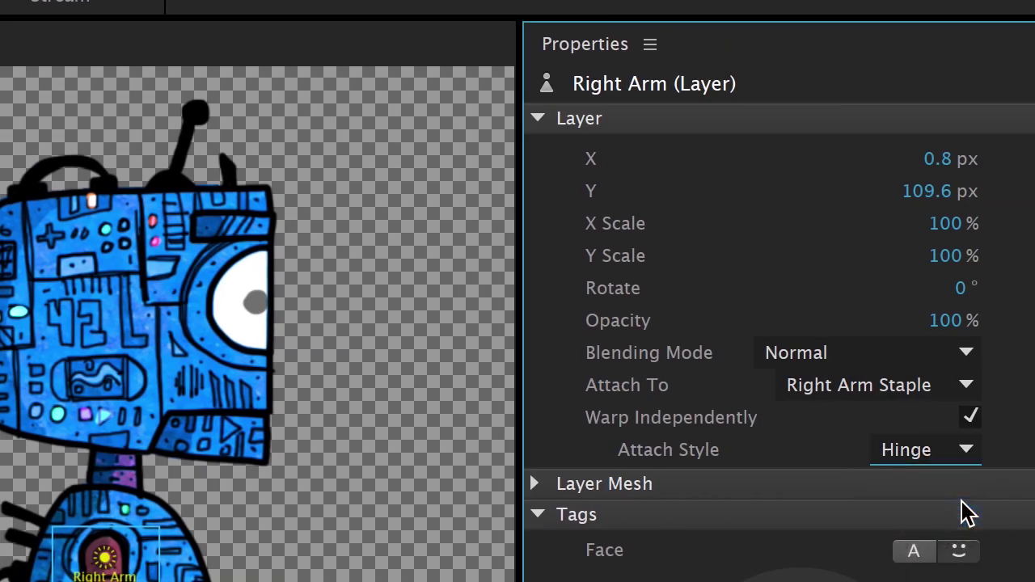
click(968, 461)
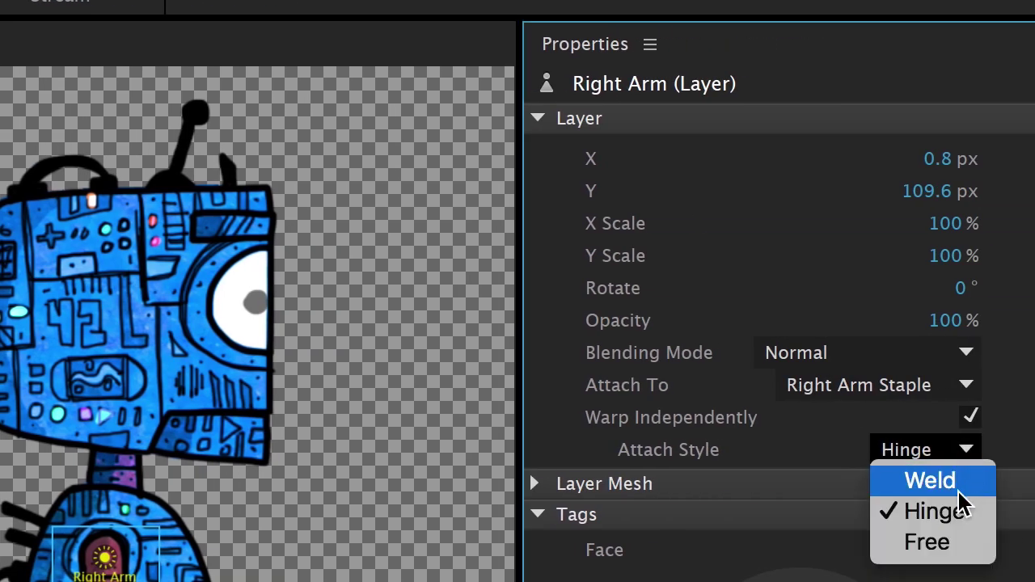
click(962, 511)
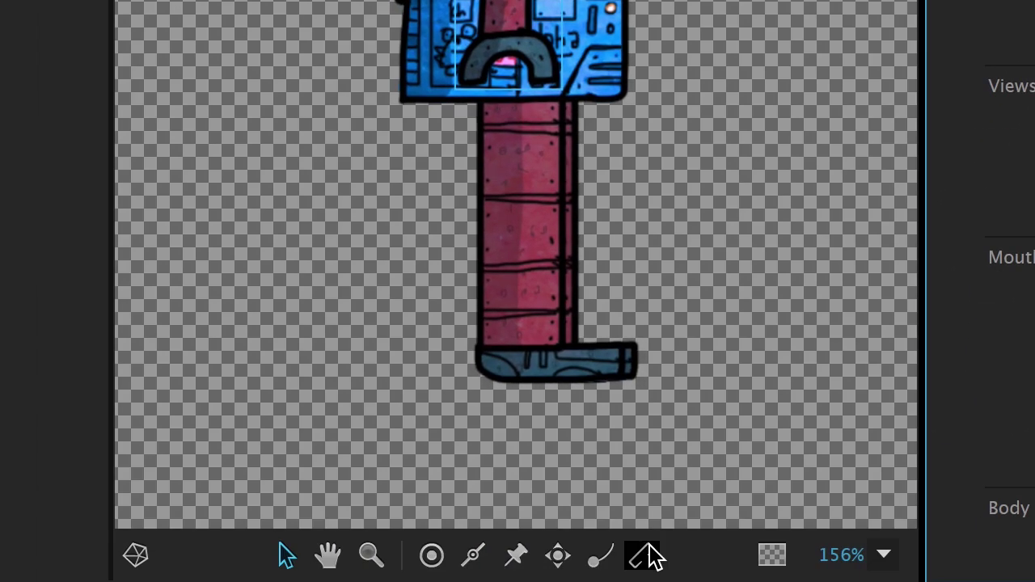
click(646, 556)
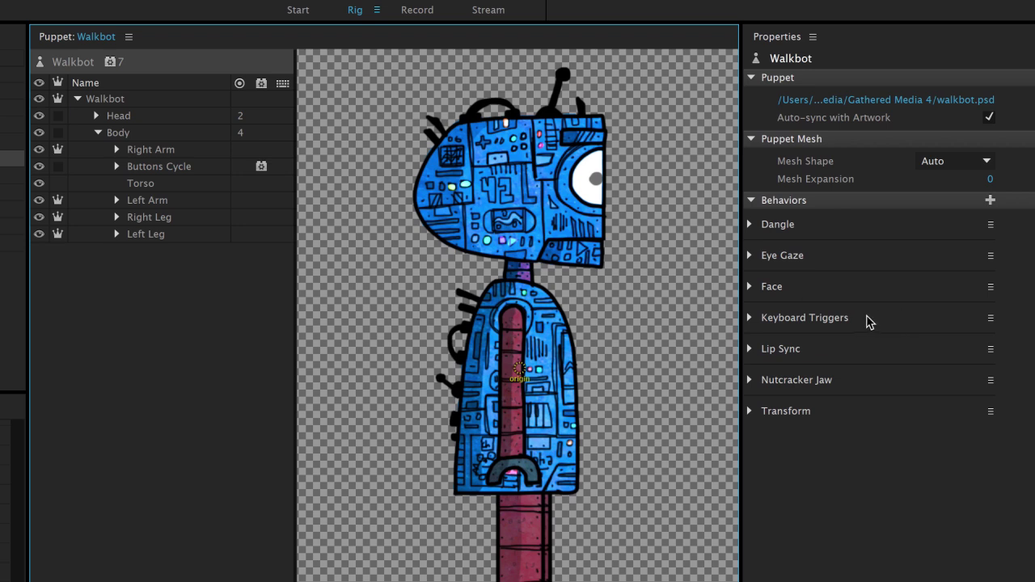
Step: Add the Walk behavior to the Walkbot puppet and review its Handles list
click(990, 201)
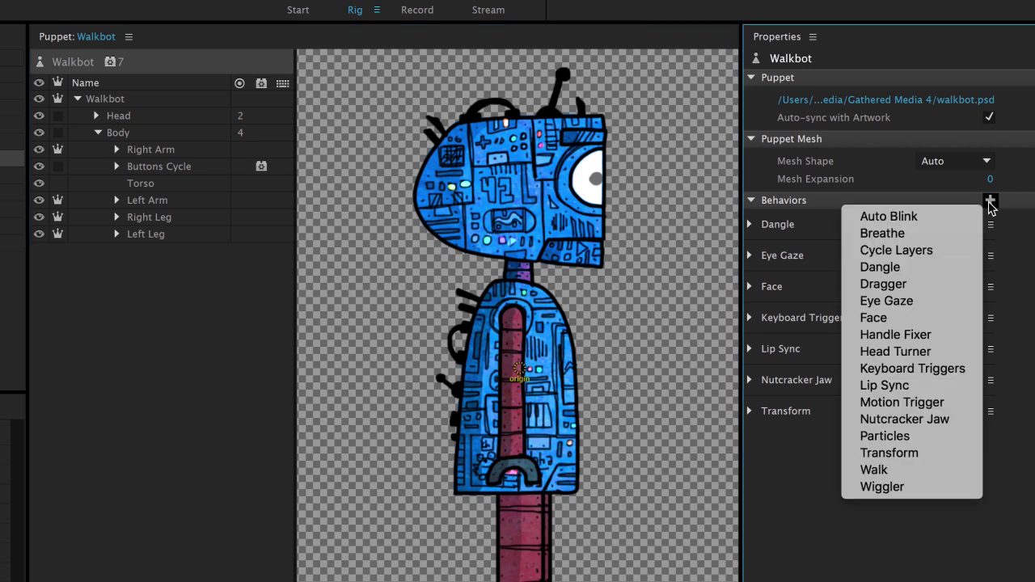
click(925, 471)
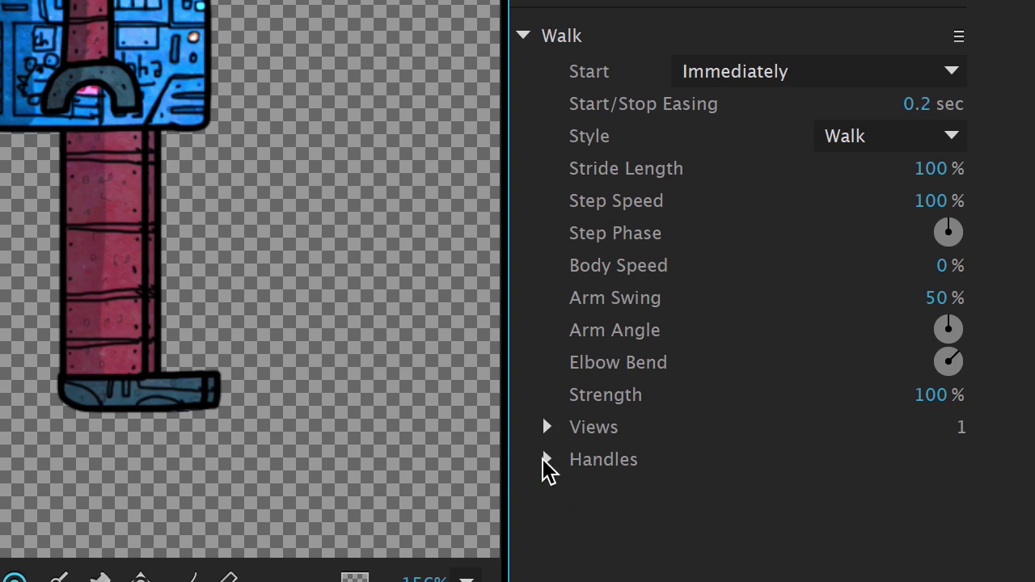
click(549, 458)
scroll(829, 346, down, 5)
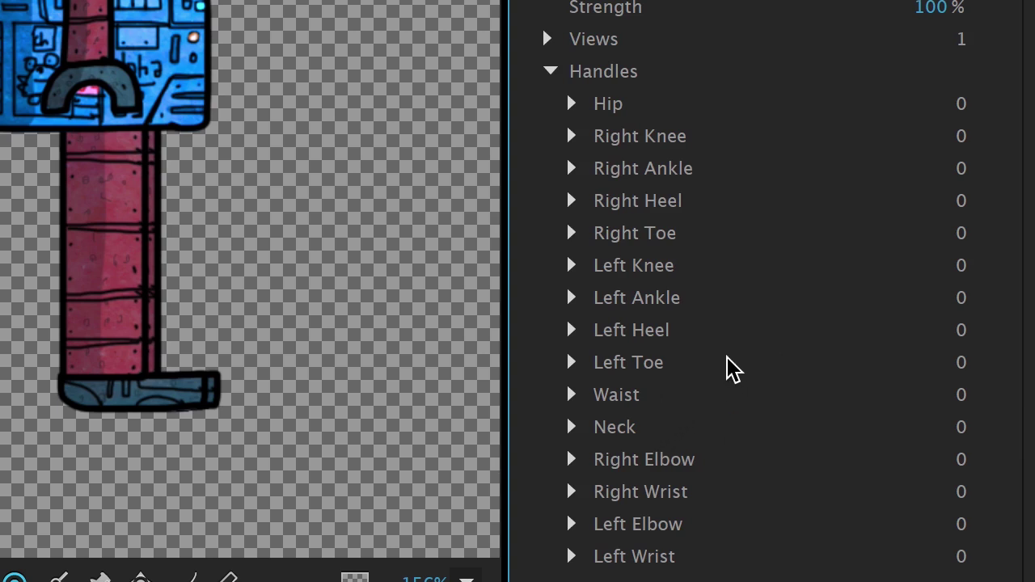
click(550, 71)
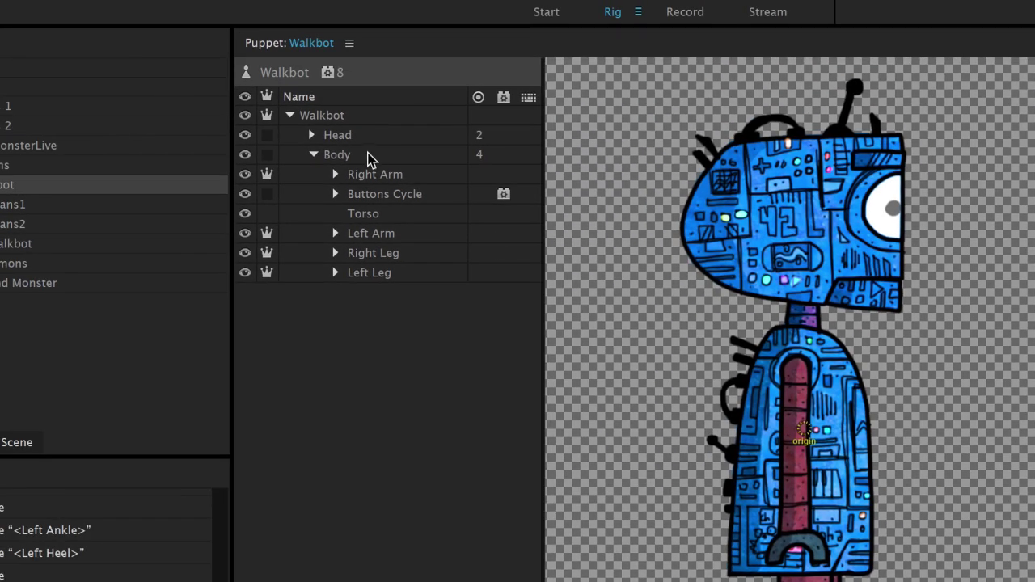
Step: Tag the Body group's torso handle as Waist and the lower torso handle as Hip
click(369, 158)
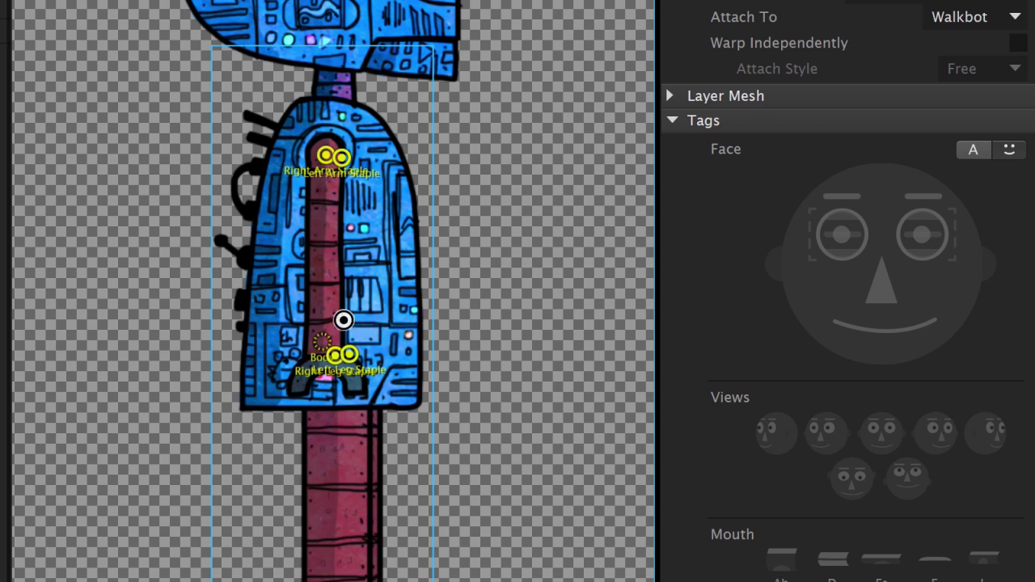
click(343, 320)
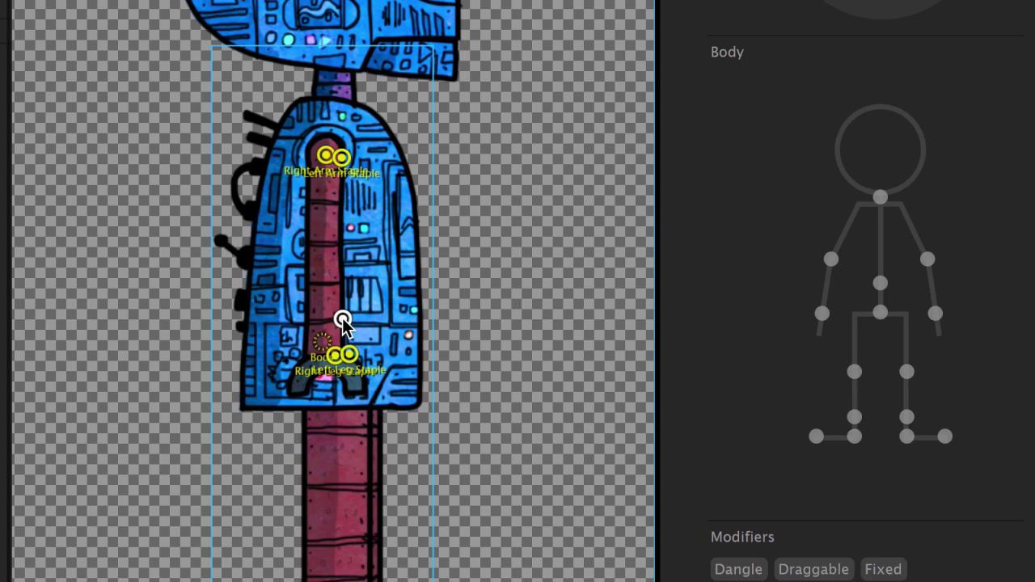
click(881, 284)
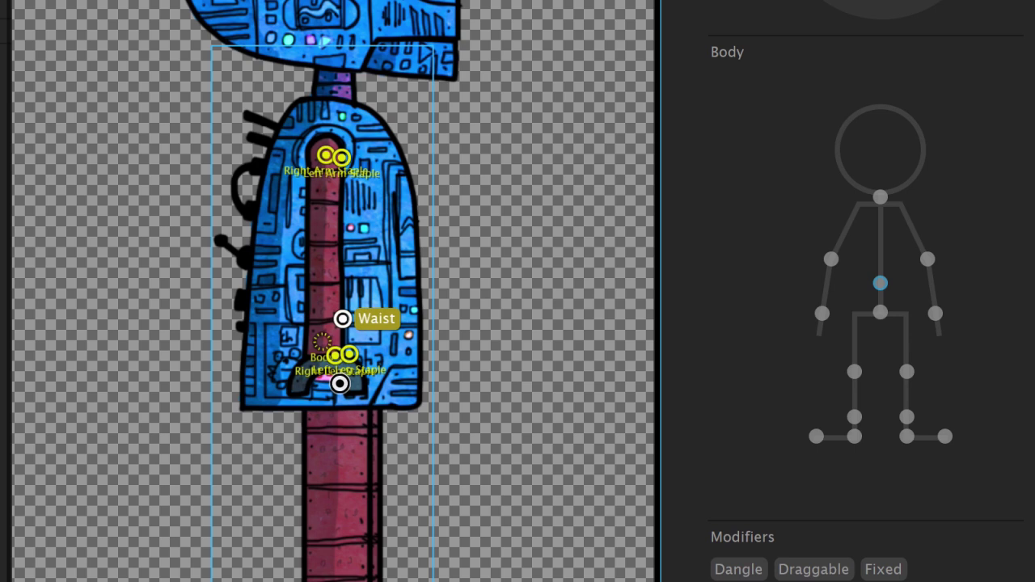
click(340, 385)
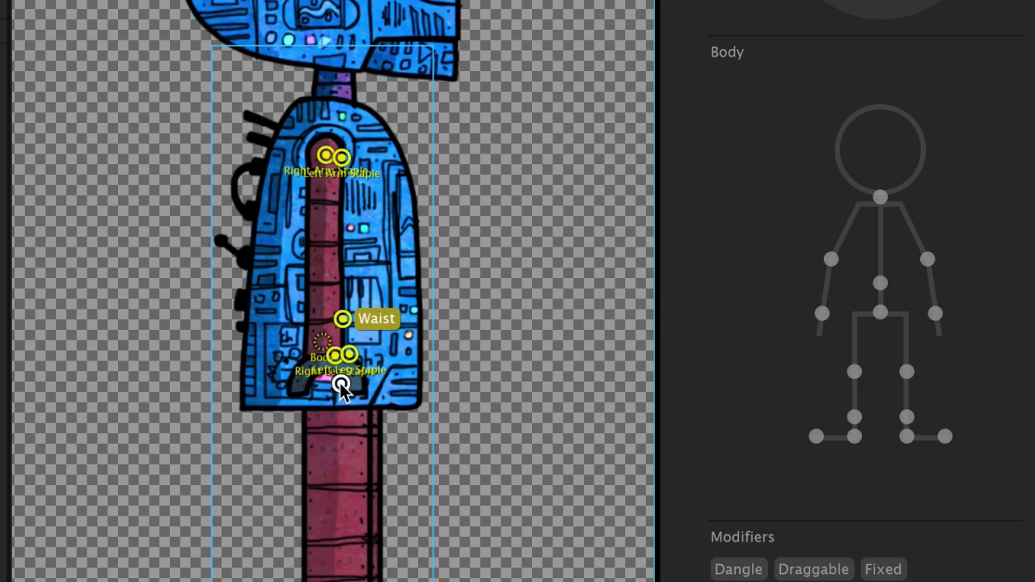
click(880, 321)
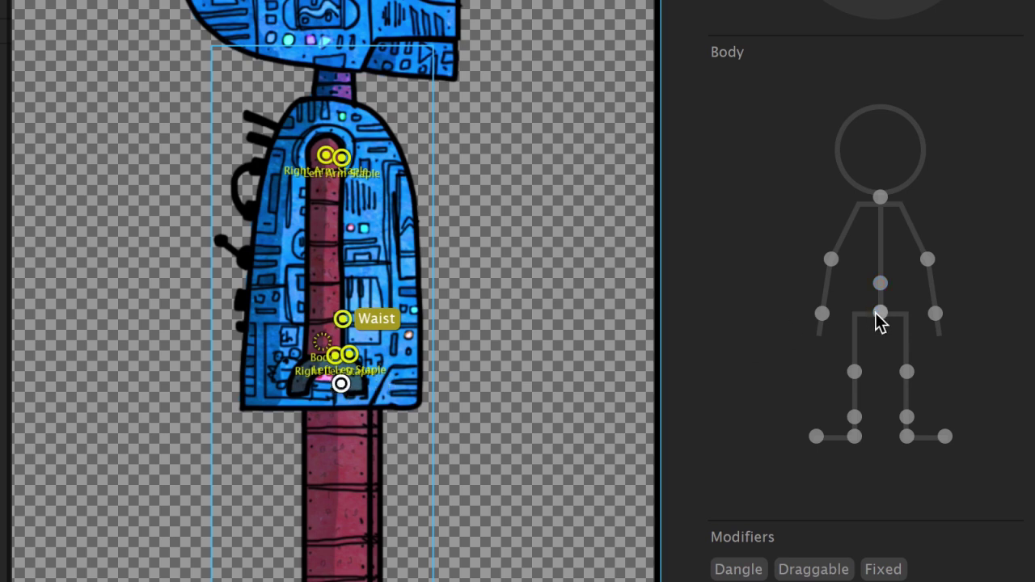
click(880, 317)
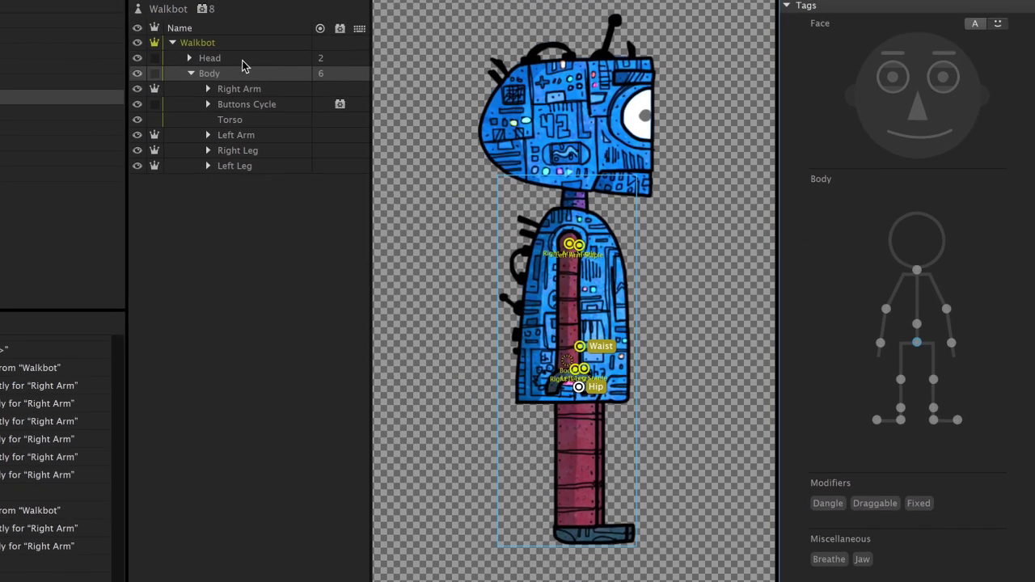
click(246, 58)
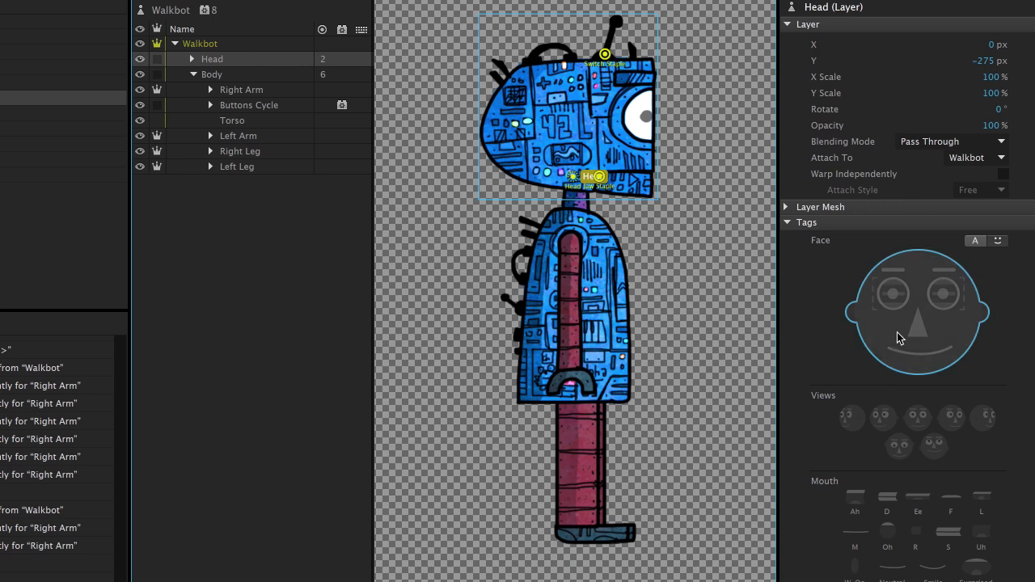
Step: Tag the Head's handle as Neck, then switch to the Stream view
scroll(852, 348, down, 10)
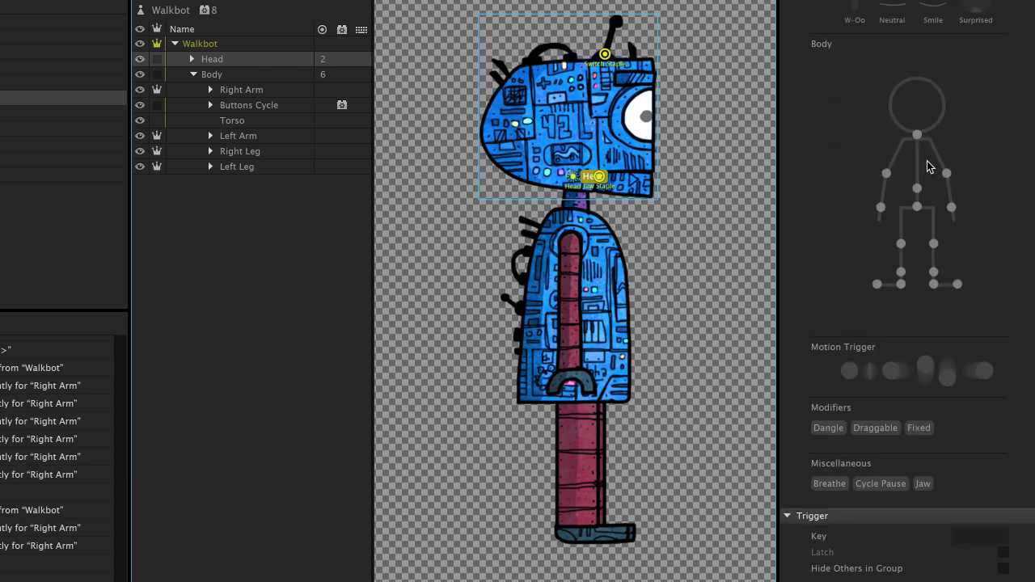
click(918, 135)
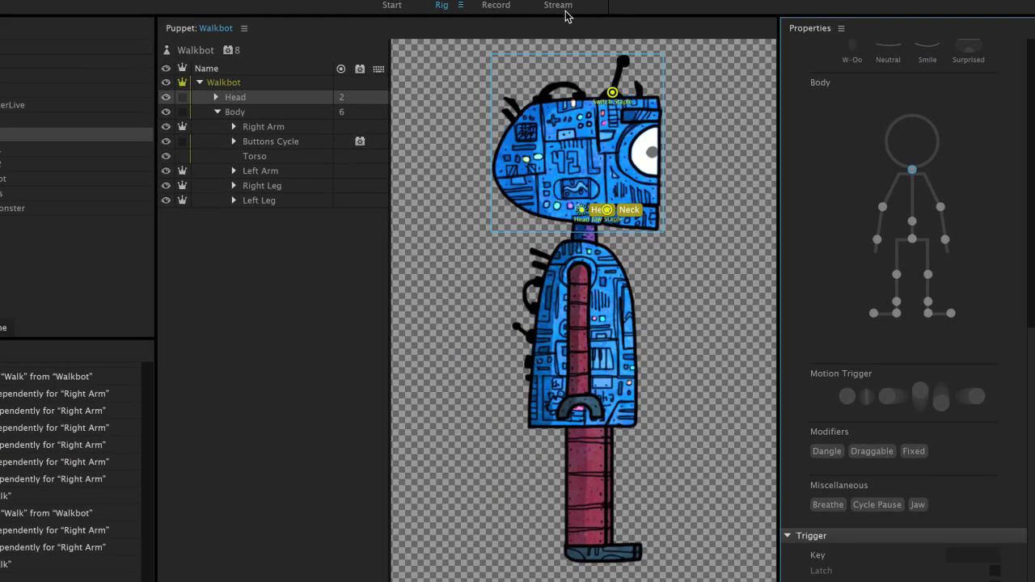
click(559, 6)
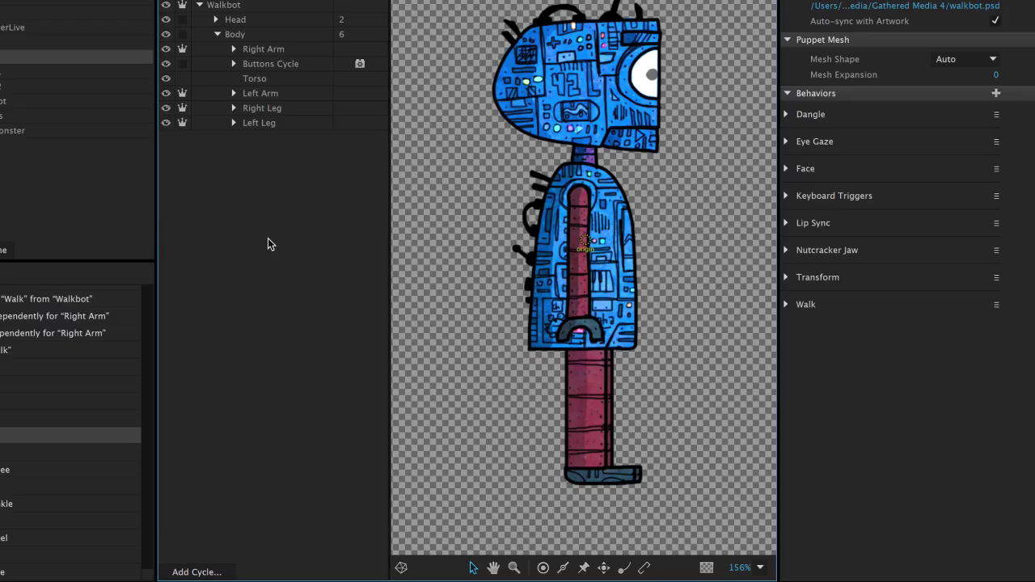
Step: Add Right Knee, Right Ankle, Right Heel and Right Toe handles to the Right Leg
click(273, 113)
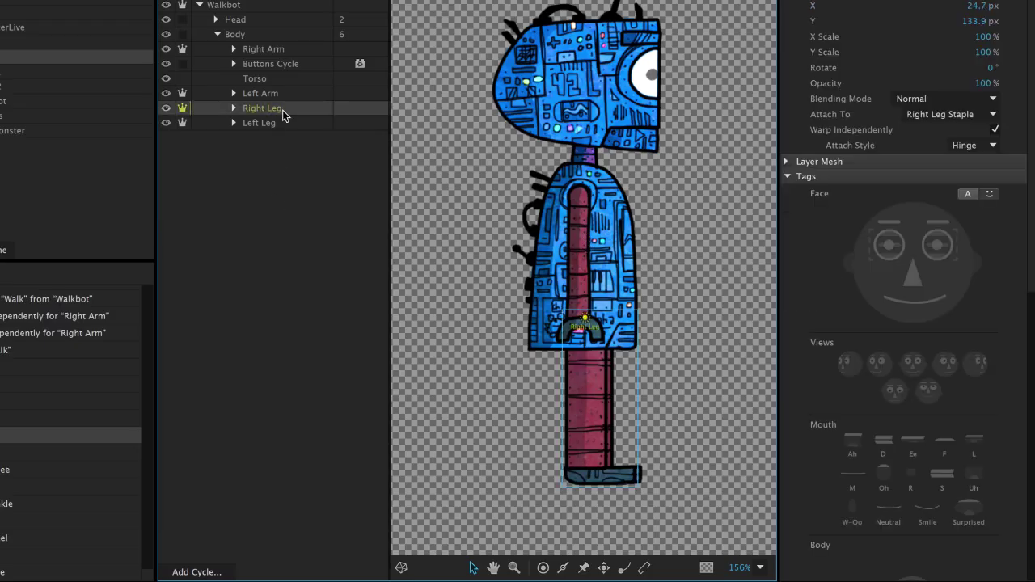
click(543, 568)
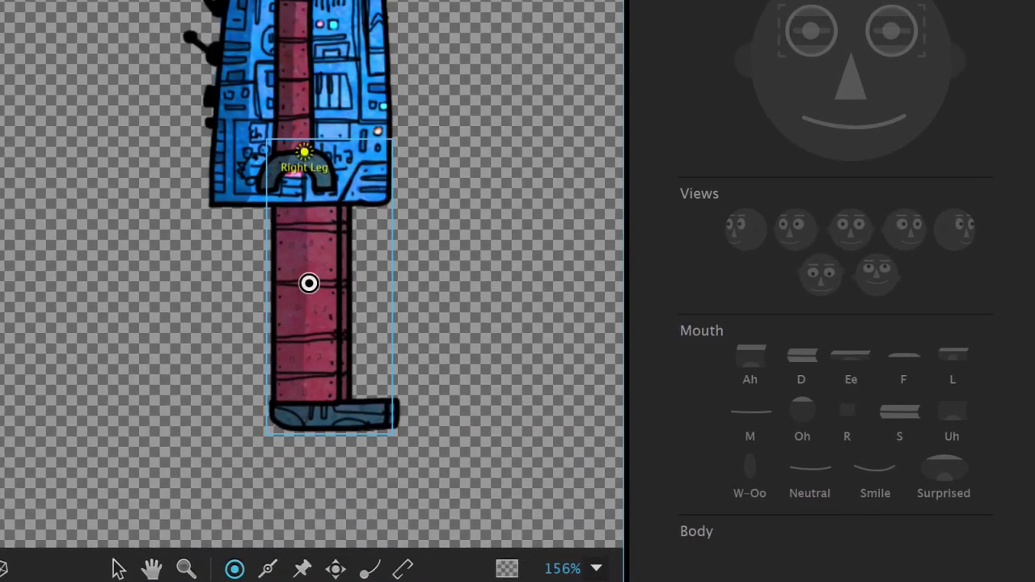
click(307, 283)
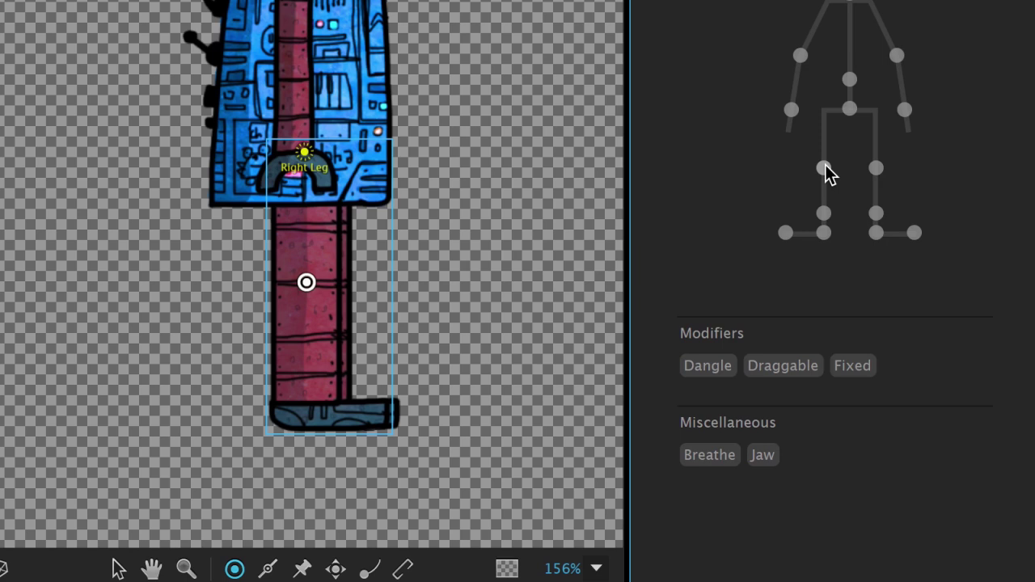
click(824, 169)
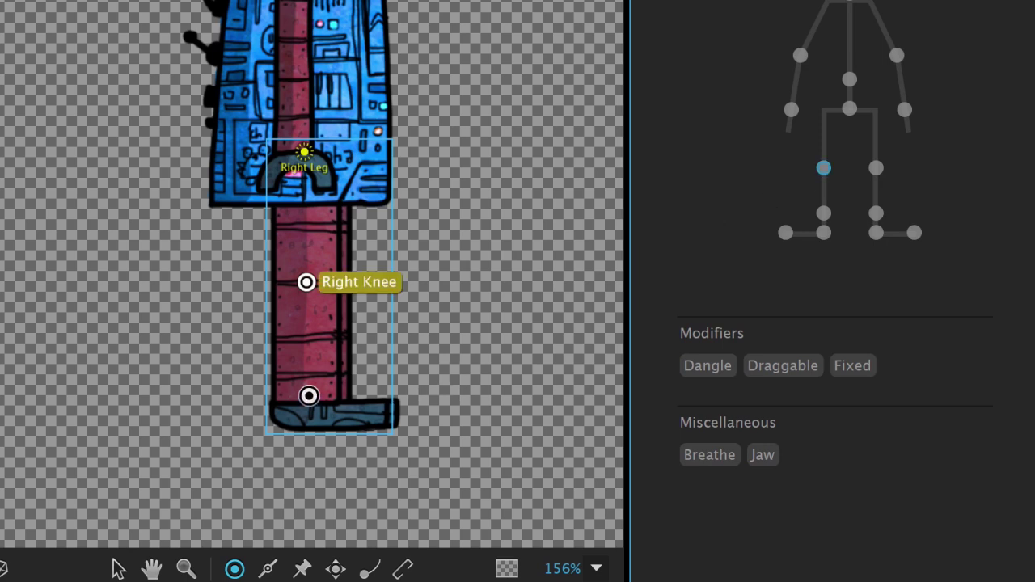
click(825, 215)
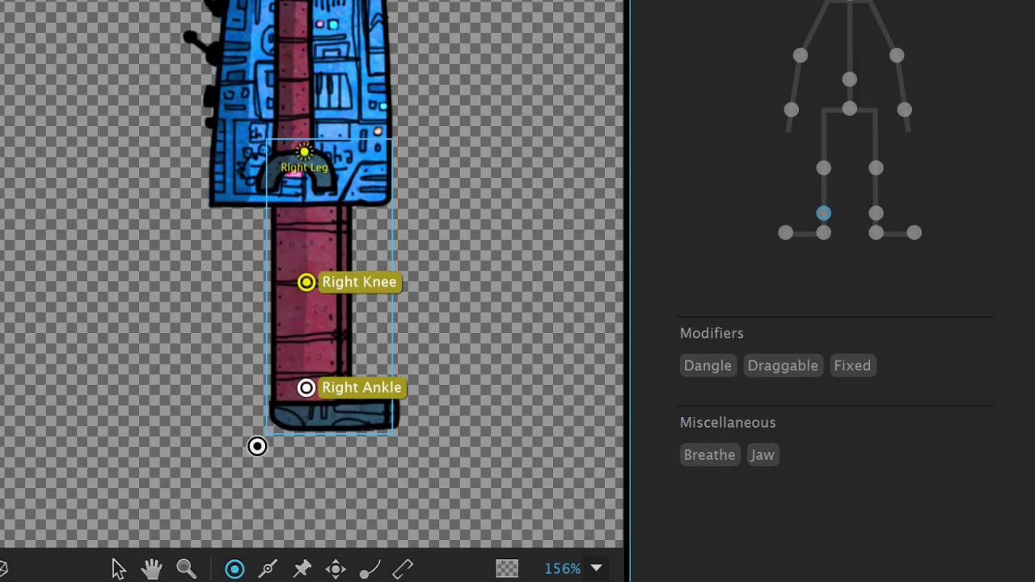
click(823, 233)
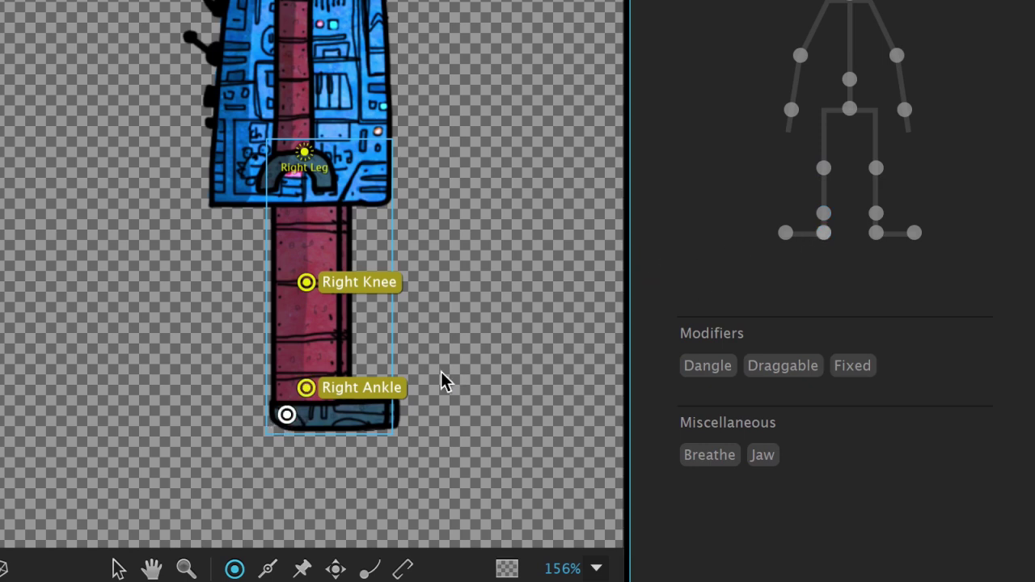
click(779, 253)
click(789, 230)
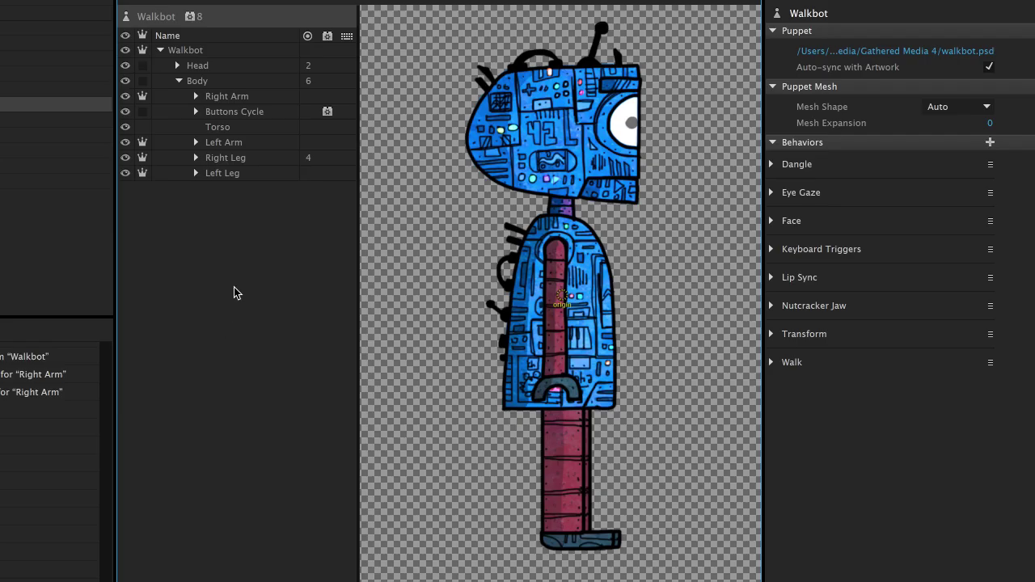
Step: Isolate the Left Leg and add Left Knee, Left Ankle, Left Heel and Left Toe handles
click(240, 172)
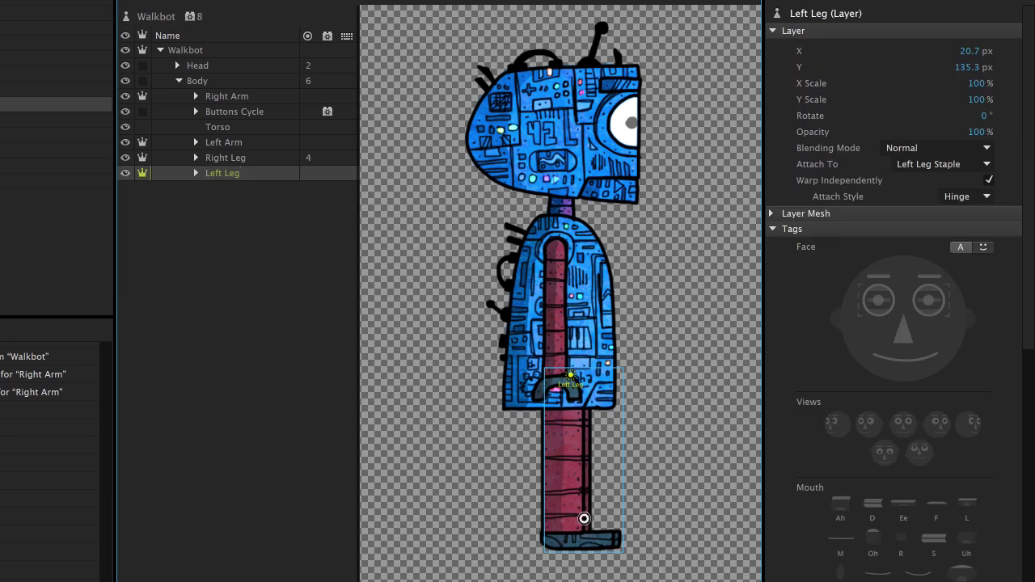
double_click(253, 174)
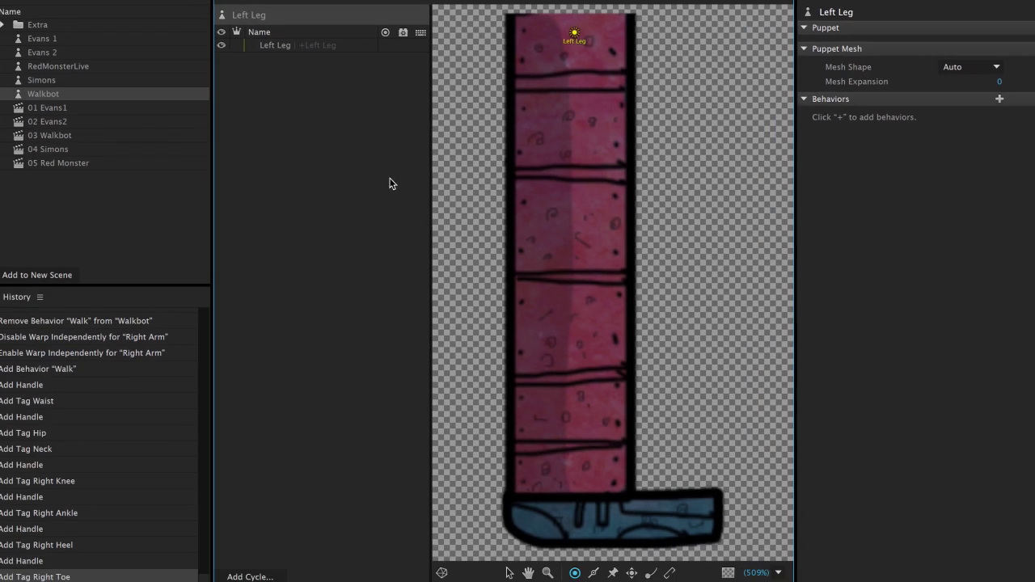
click(572, 251)
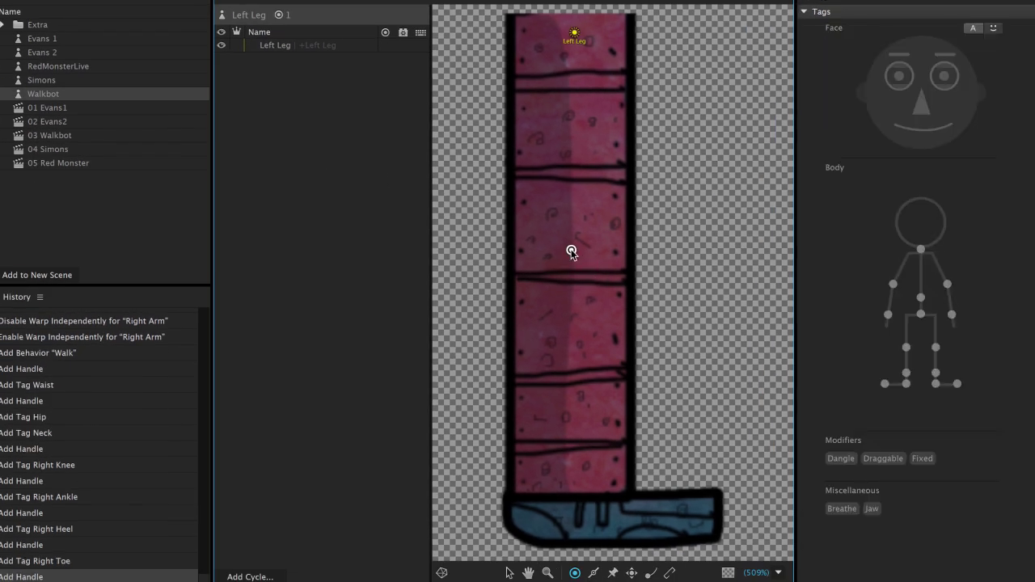
click(936, 347)
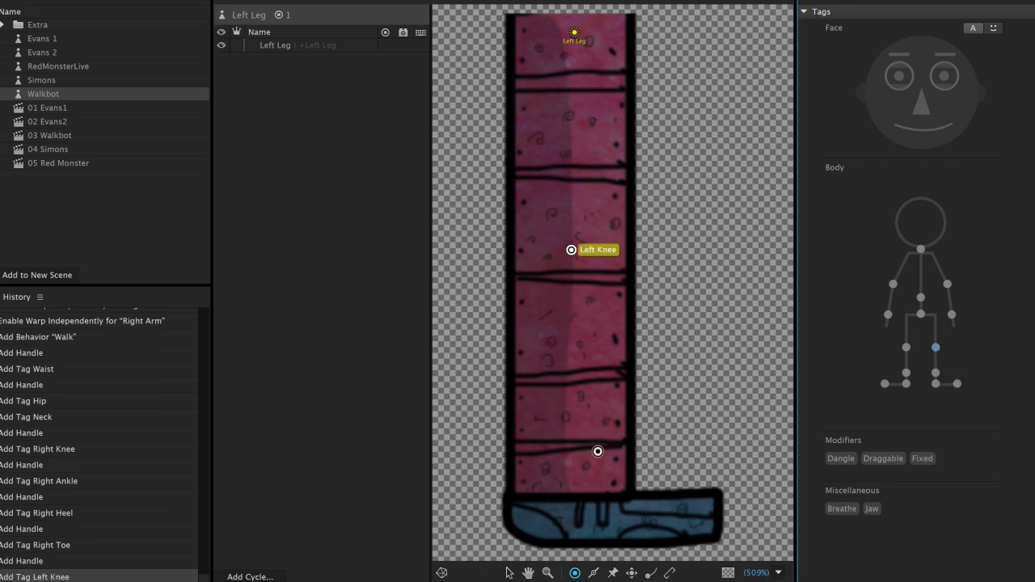
click(573, 469)
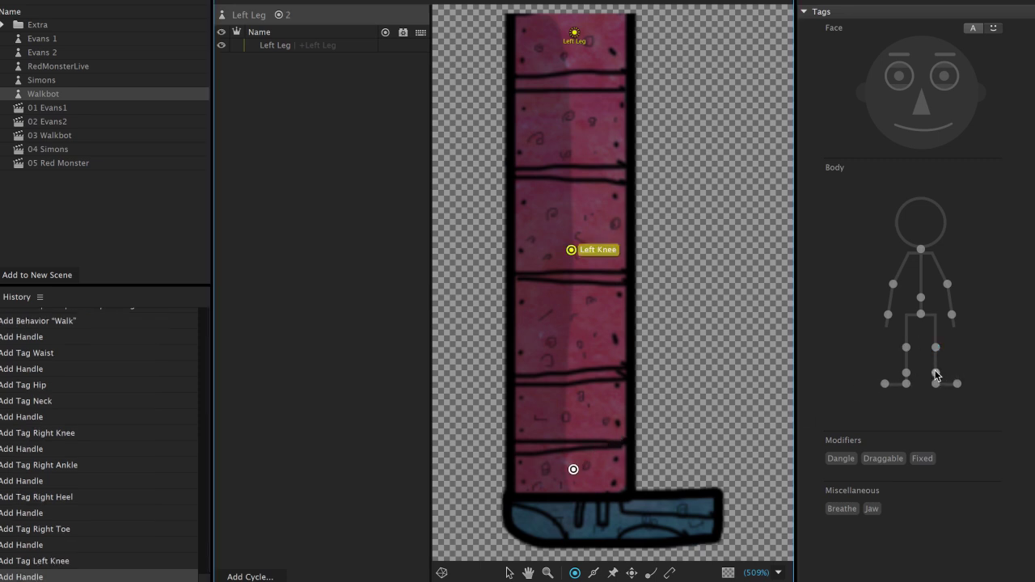
click(533, 516)
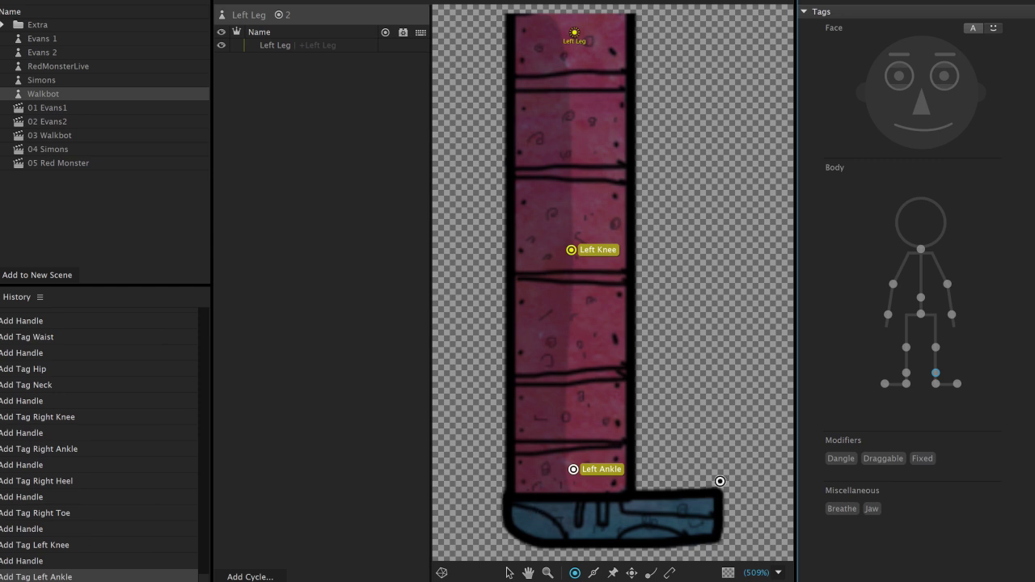
click(698, 516)
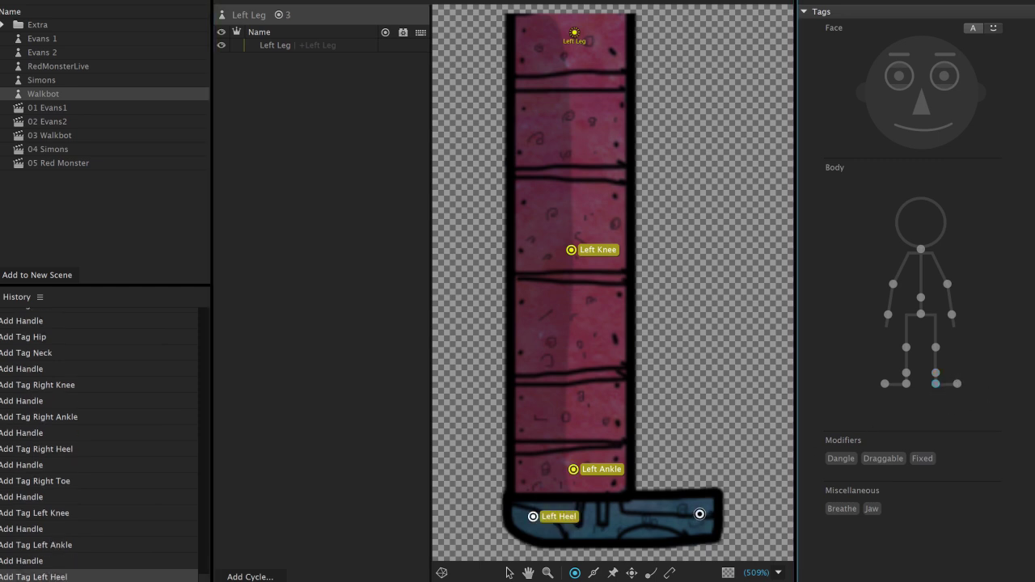
click(958, 385)
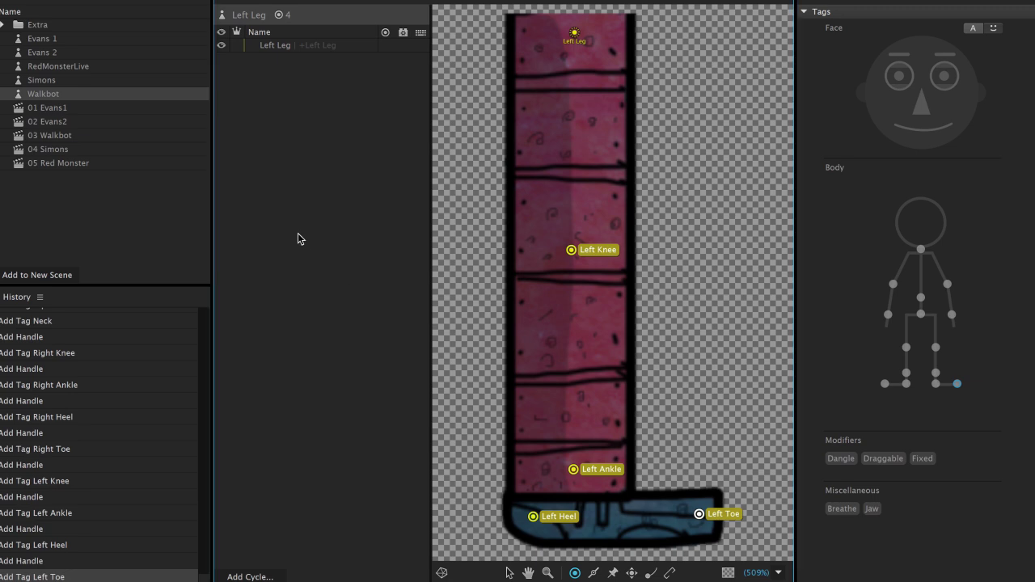
key(Escape)
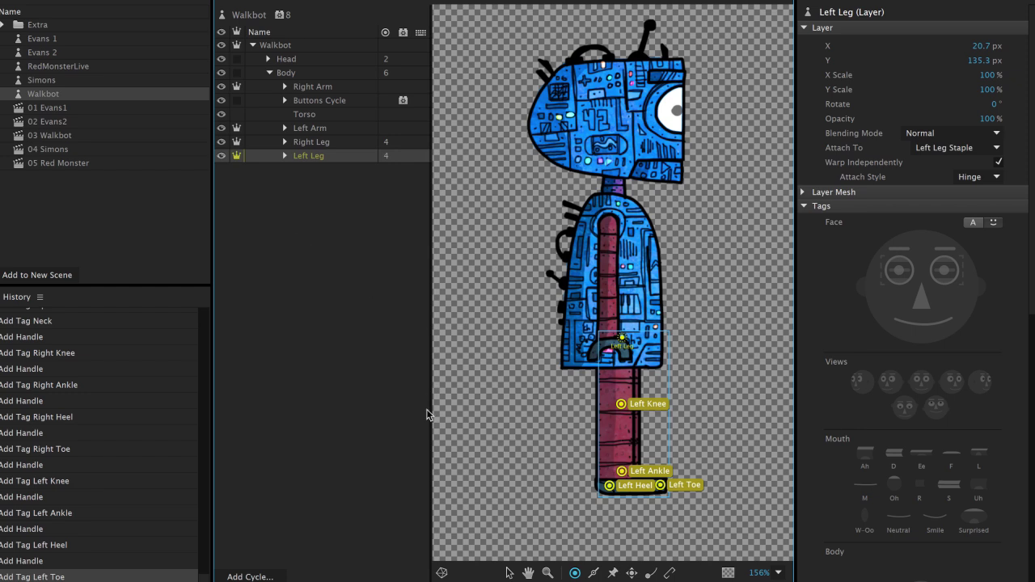
Step: Add Right Elbow and Right Wrist handles to the Right Arm, then isolate the Left Arm
click(310, 128)
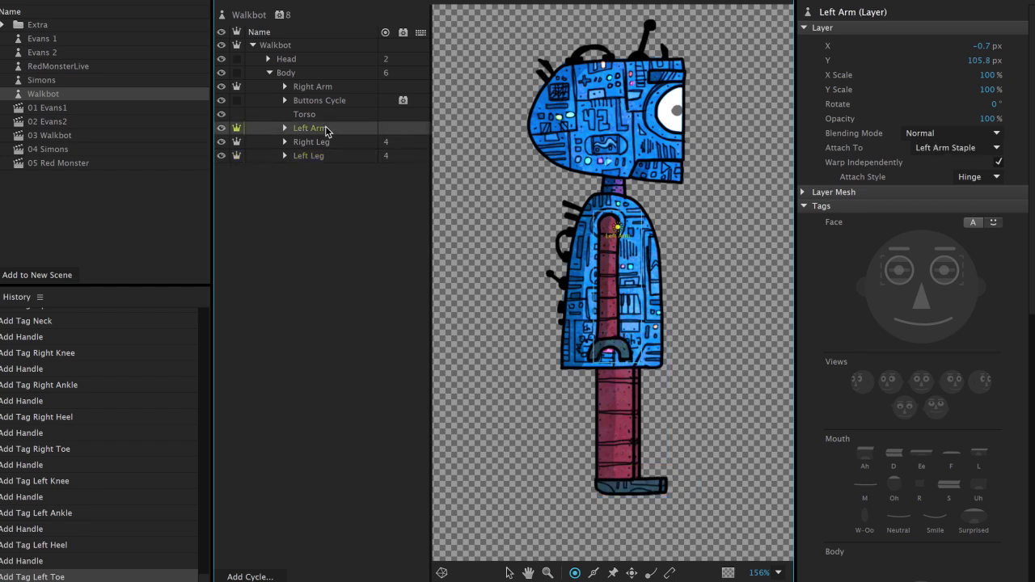
click(324, 89)
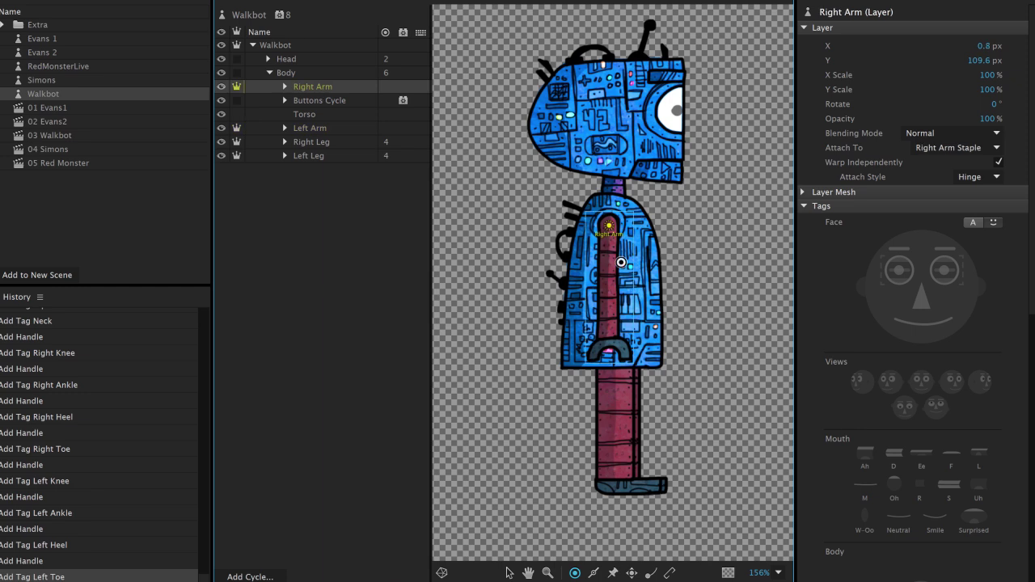
click(608, 279)
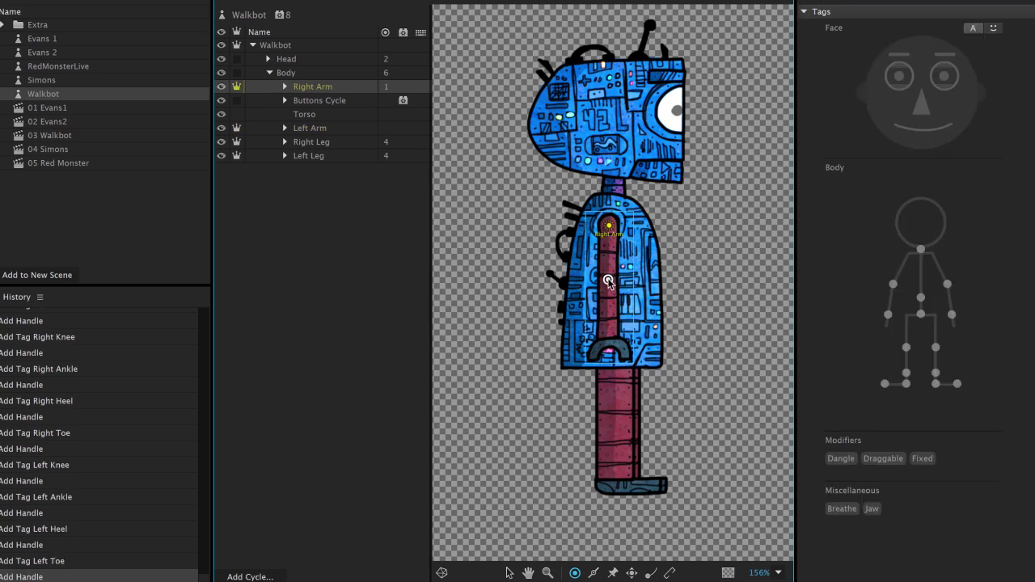
click(893, 283)
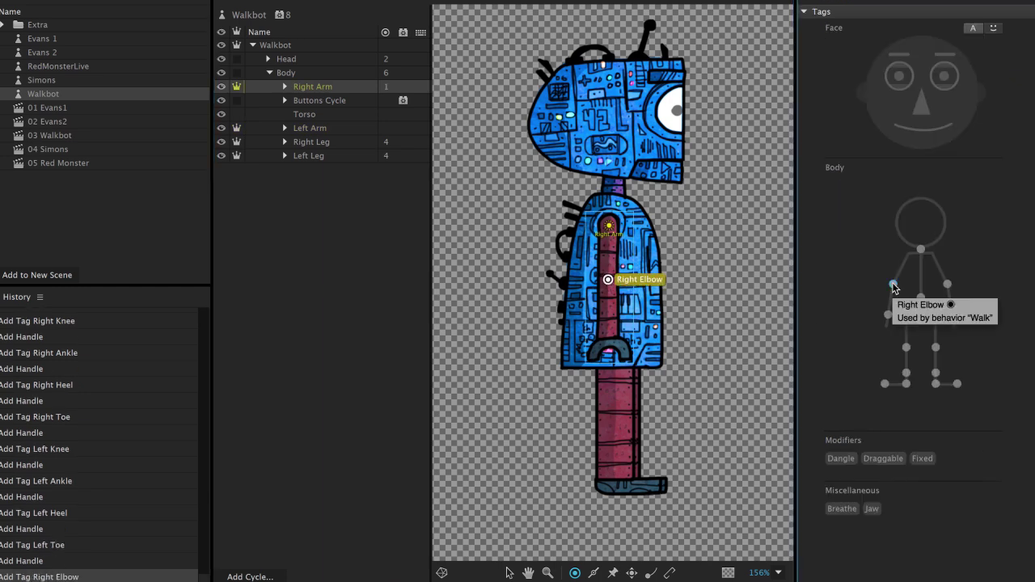
click(610, 329)
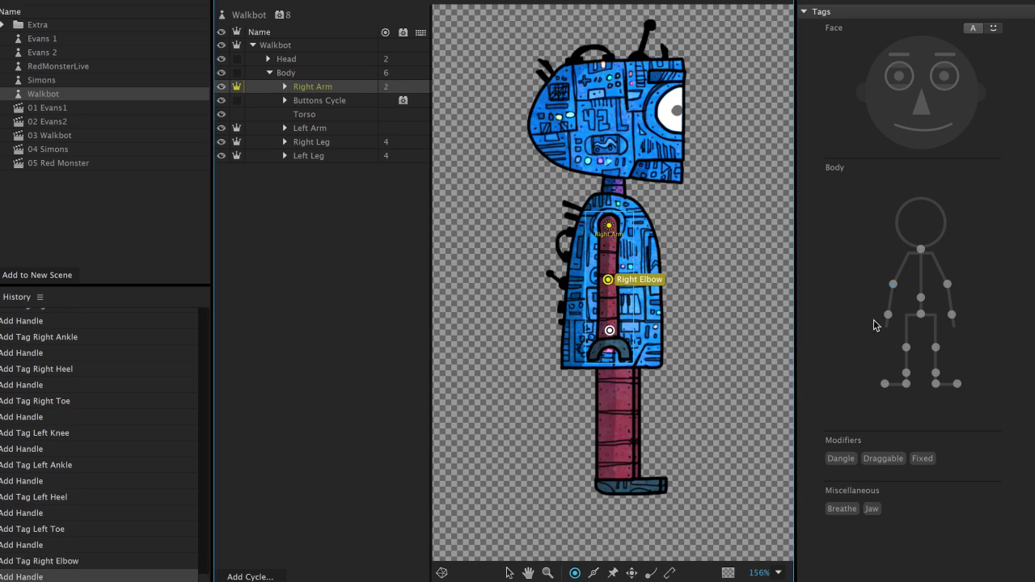
click(888, 313)
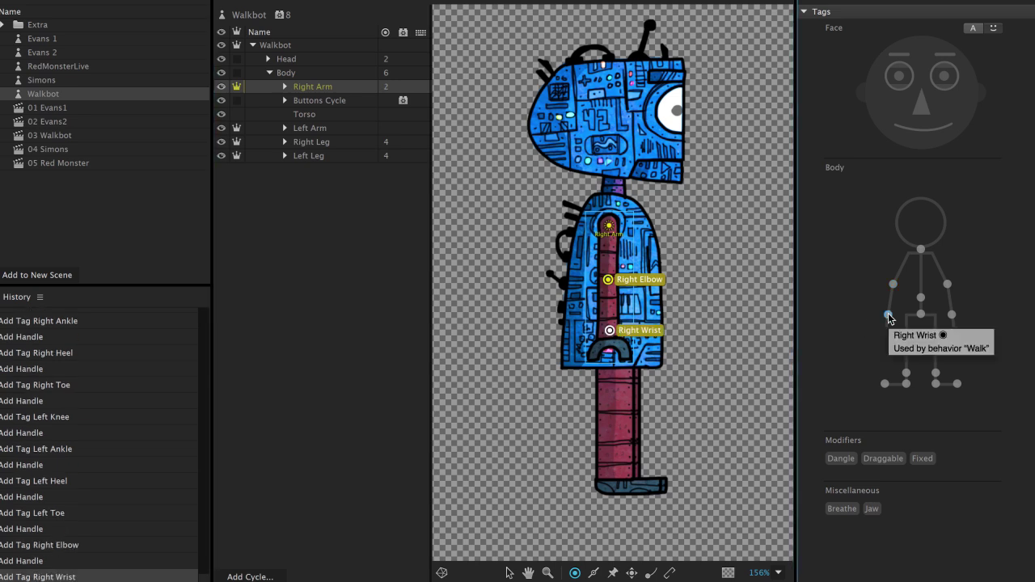
click(321, 129)
double_click(322, 129)
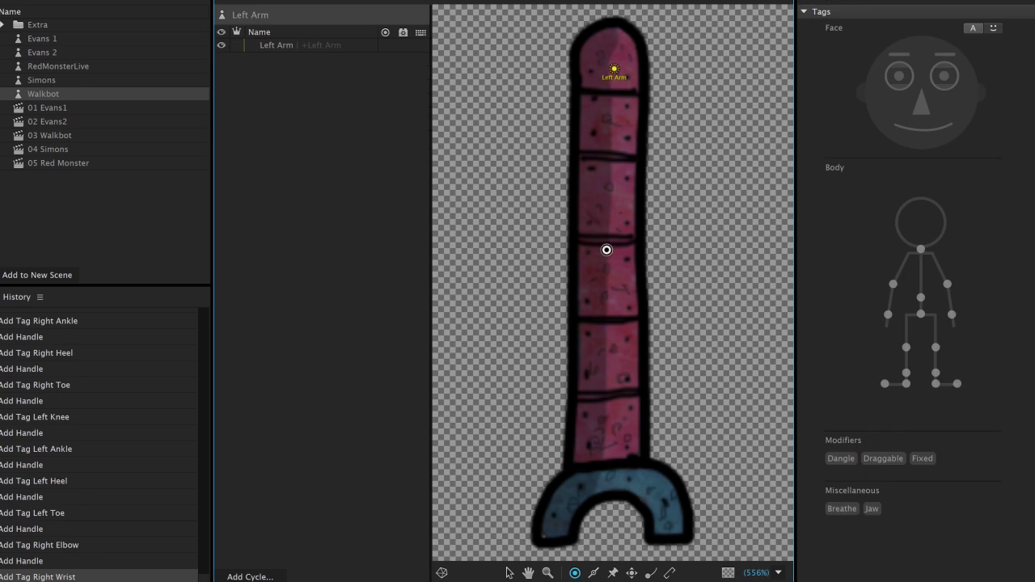
Step: Tag Left Elbow and Left Wrist handles on the Left Arm, return to Walkbot, and switch to Record
click(947, 284)
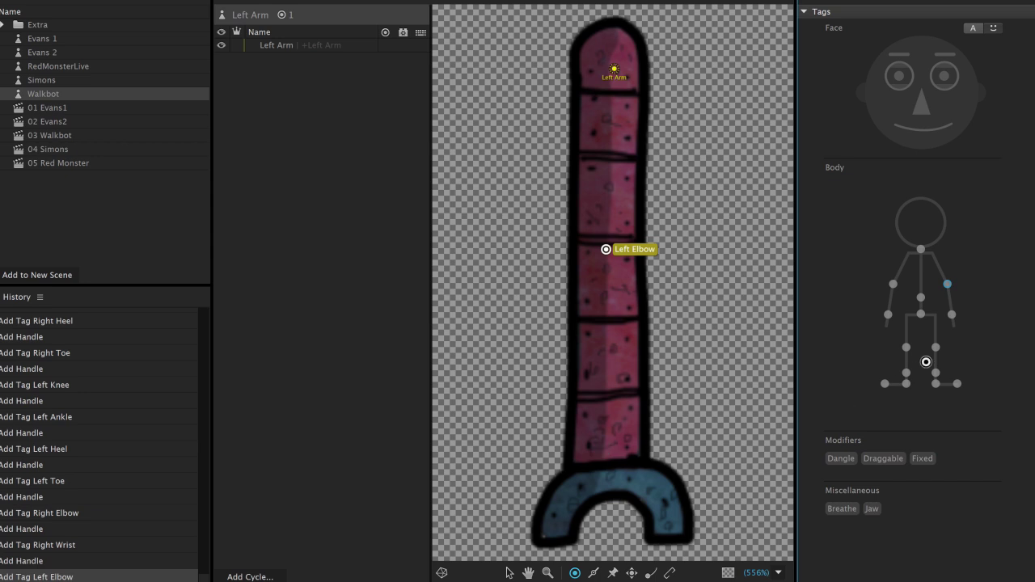
click(605, 451)
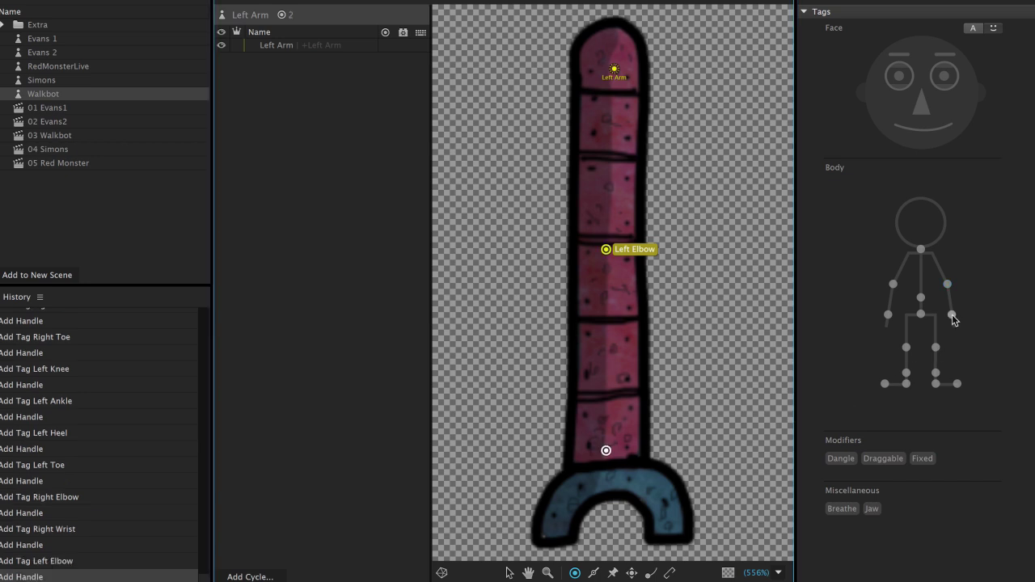
click(379, 254)
key(Escape)
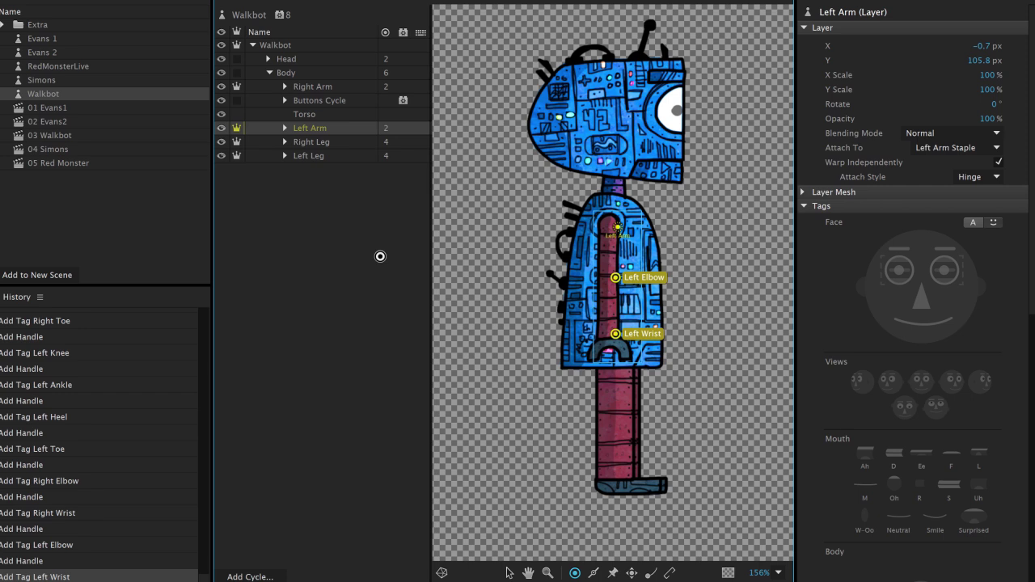
key(ctrl+3)
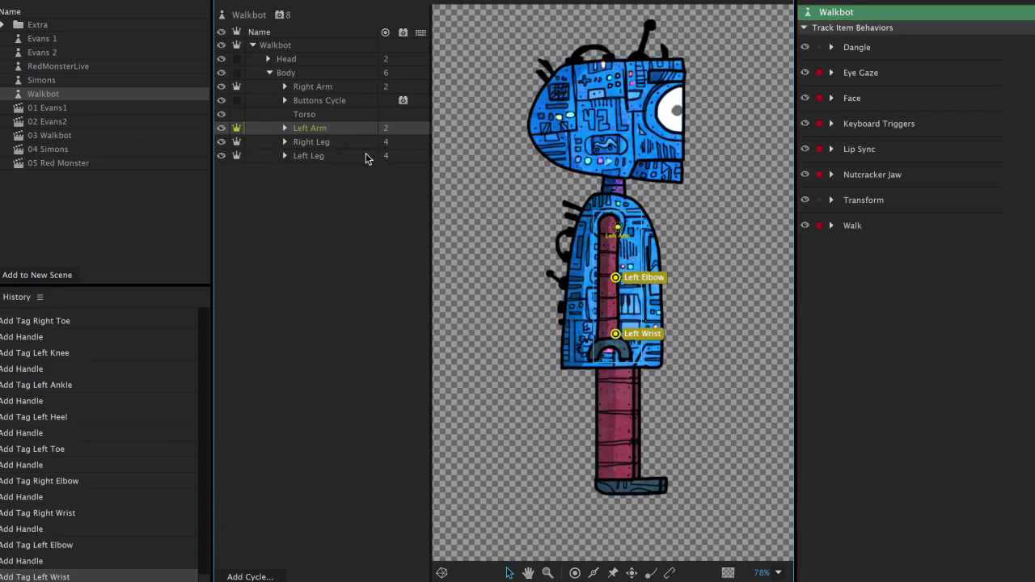
Step: Add rigid sticks along the Left Leg's upper leg and foot
click(342, 156)
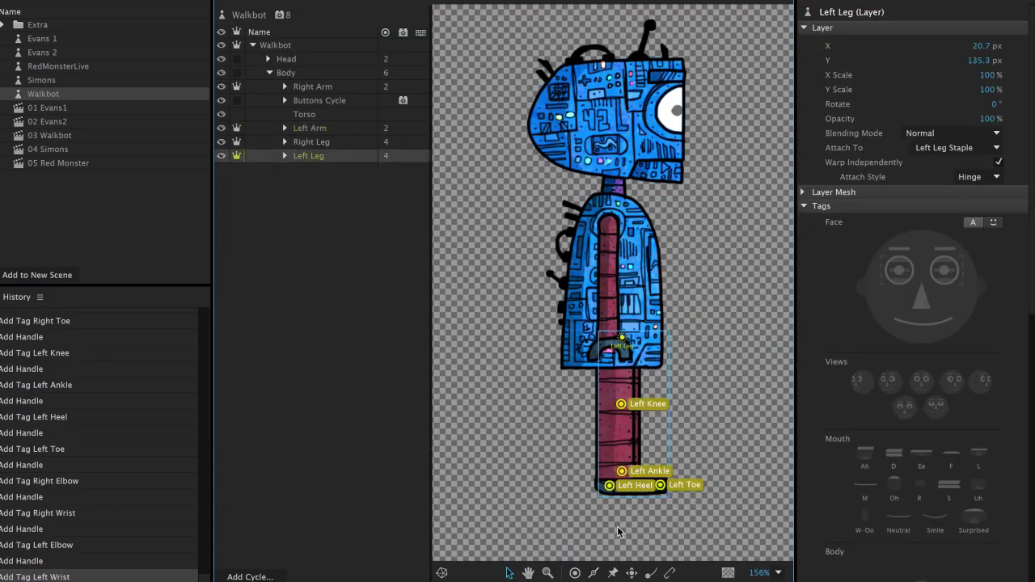
scroll(665, 433, up, 5)
scroll(655, 440, up, 2)
scroll(655, 440, down, 3)
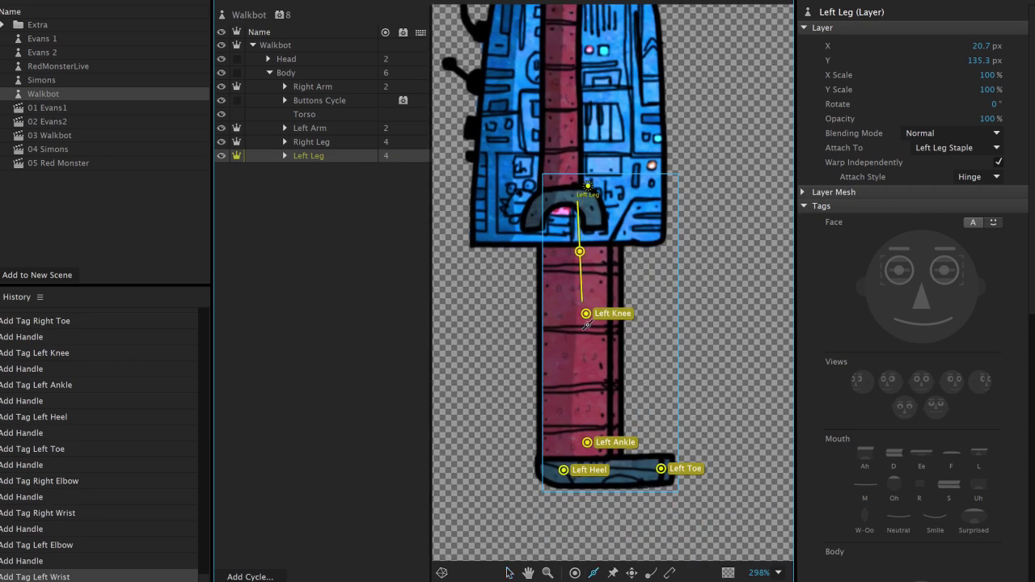
drag(588, 324, 587, 327)
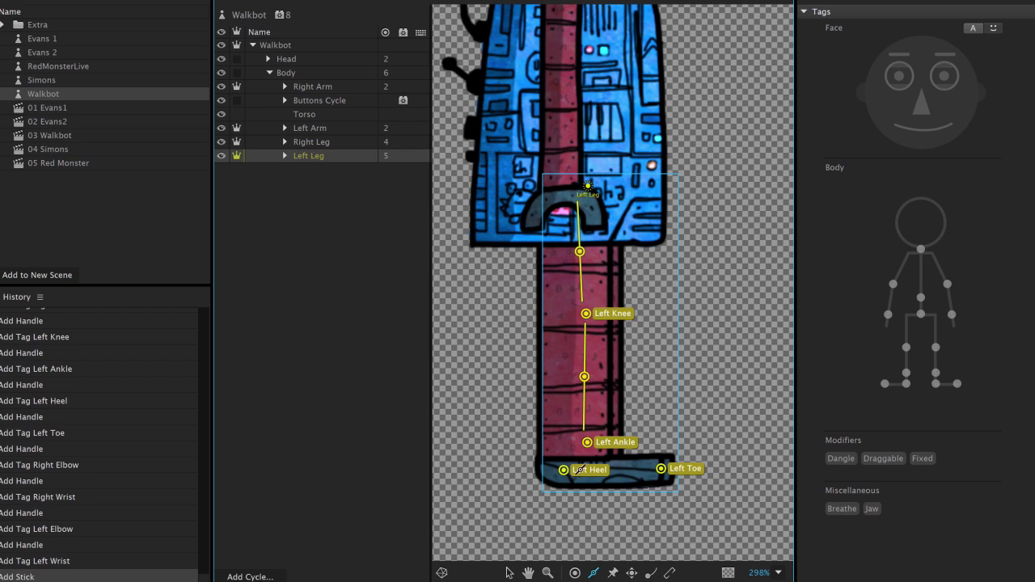
drag(581, 469, 638, 470)
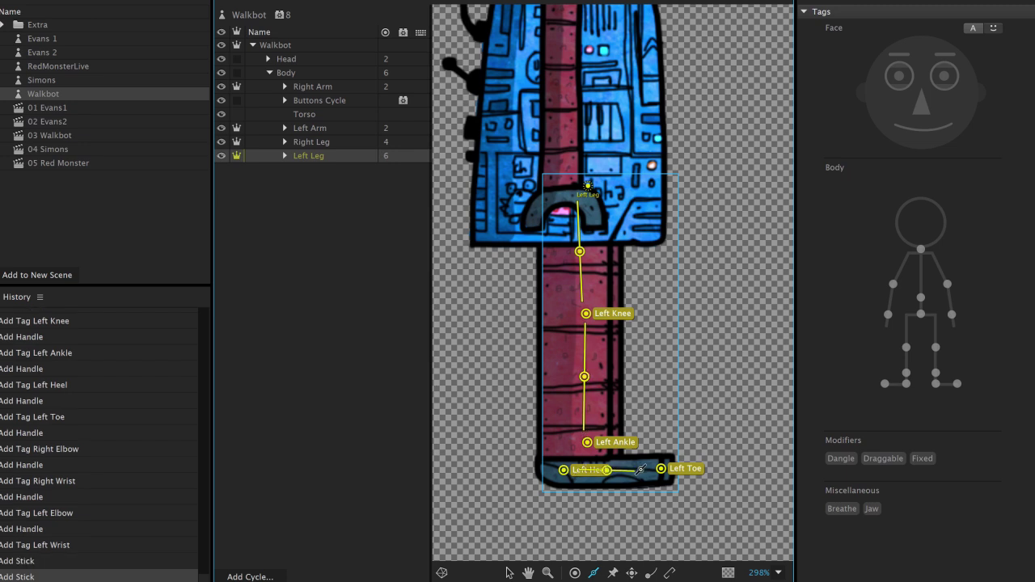
click(337, 143)
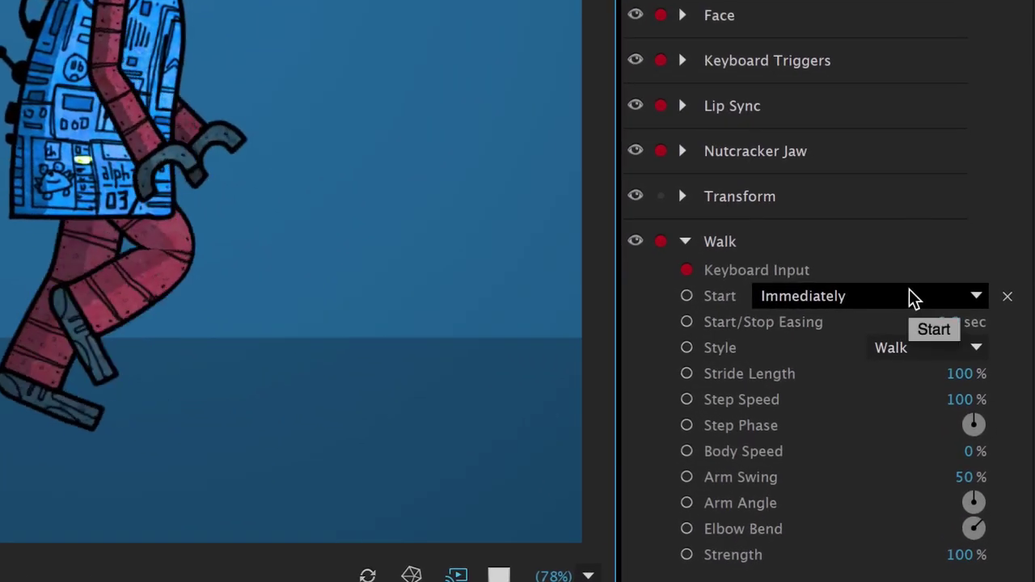
click(912, 298)
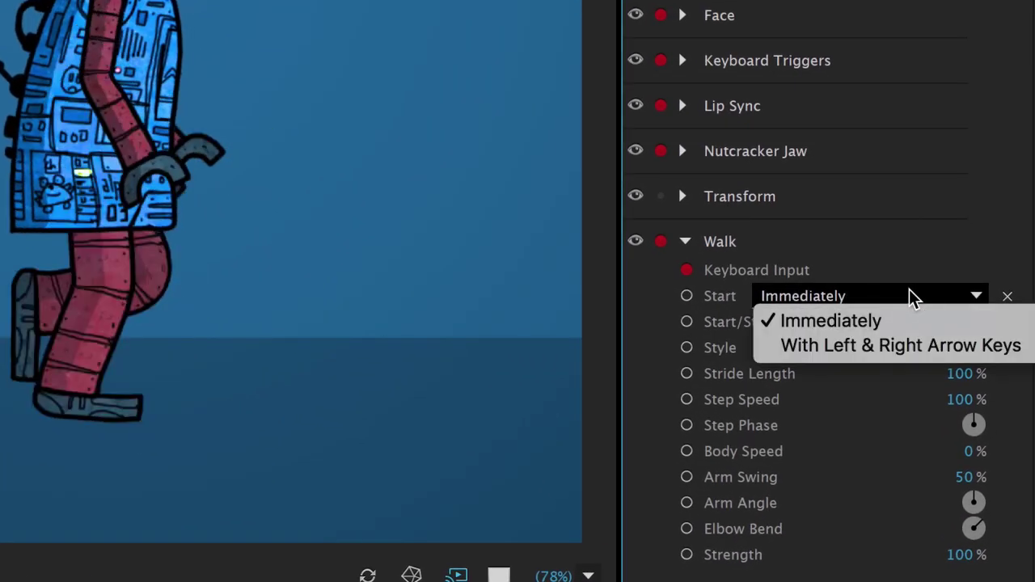
click(927, 349)
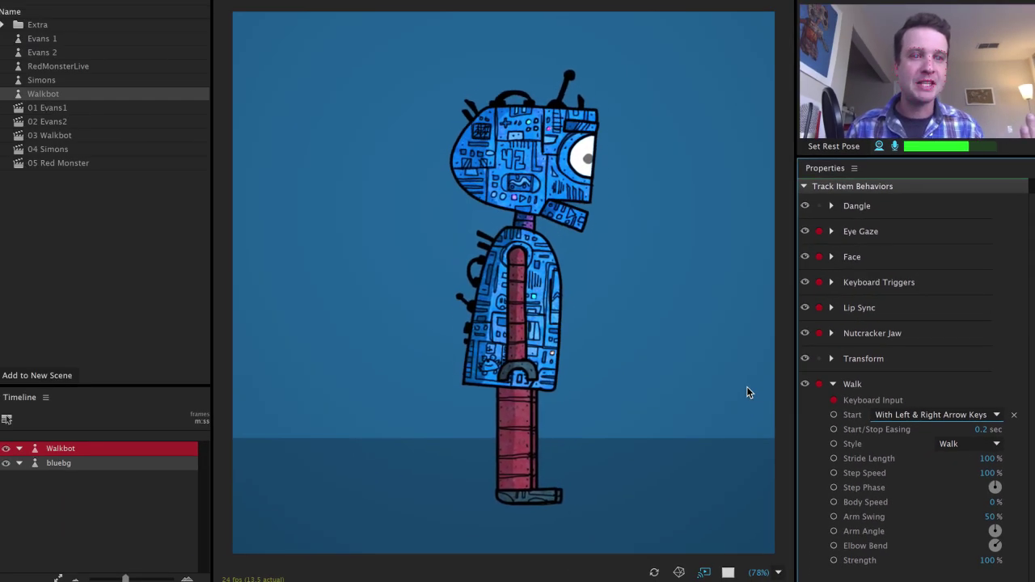
key(Right)
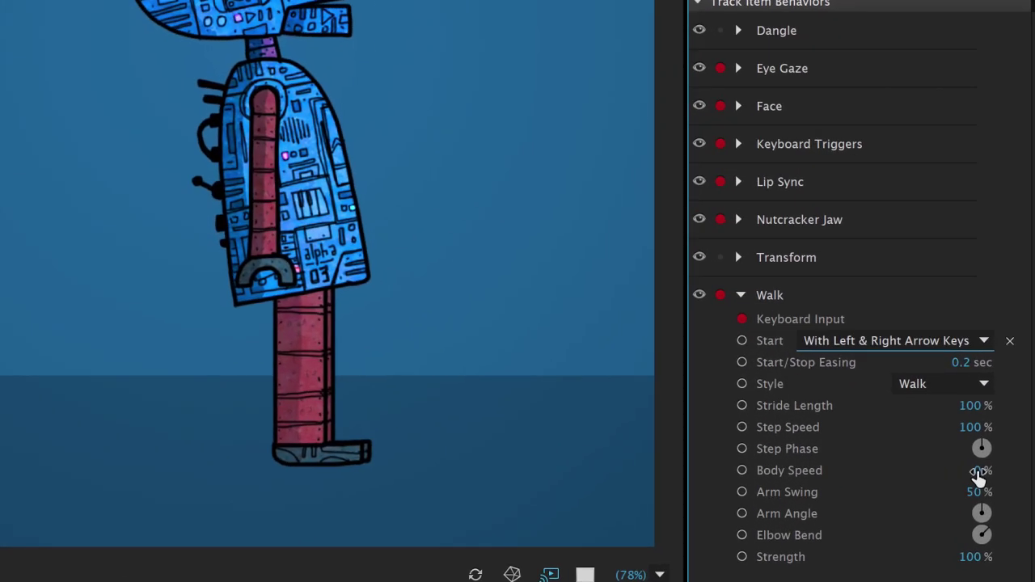
click(994, 502)
text(100)
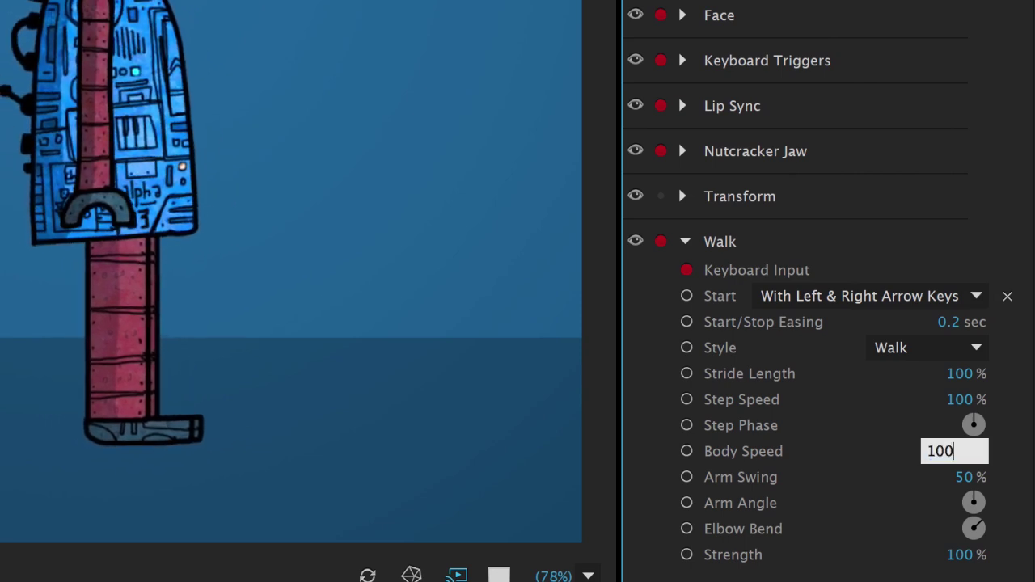
key(Return)
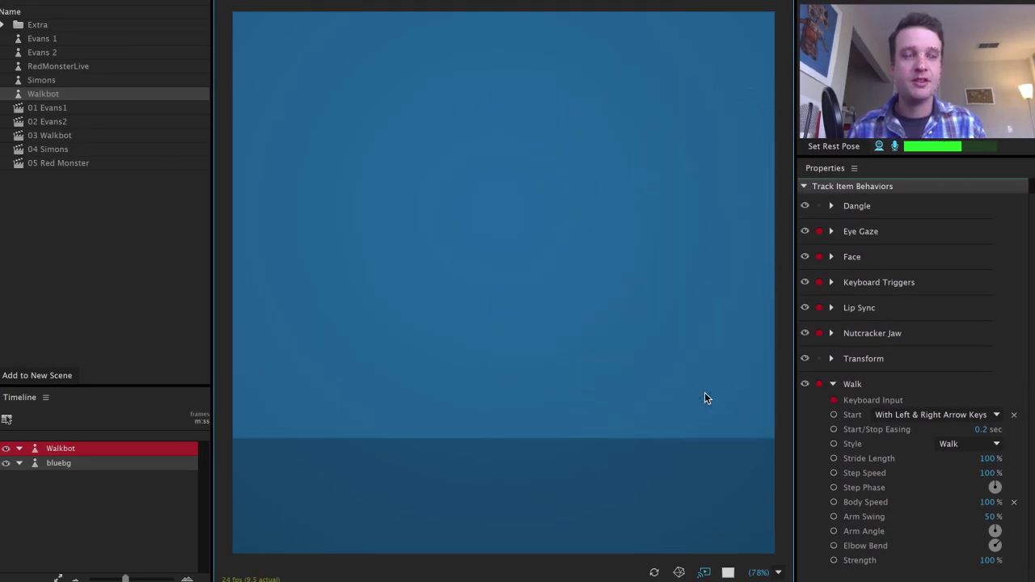
key(Left)
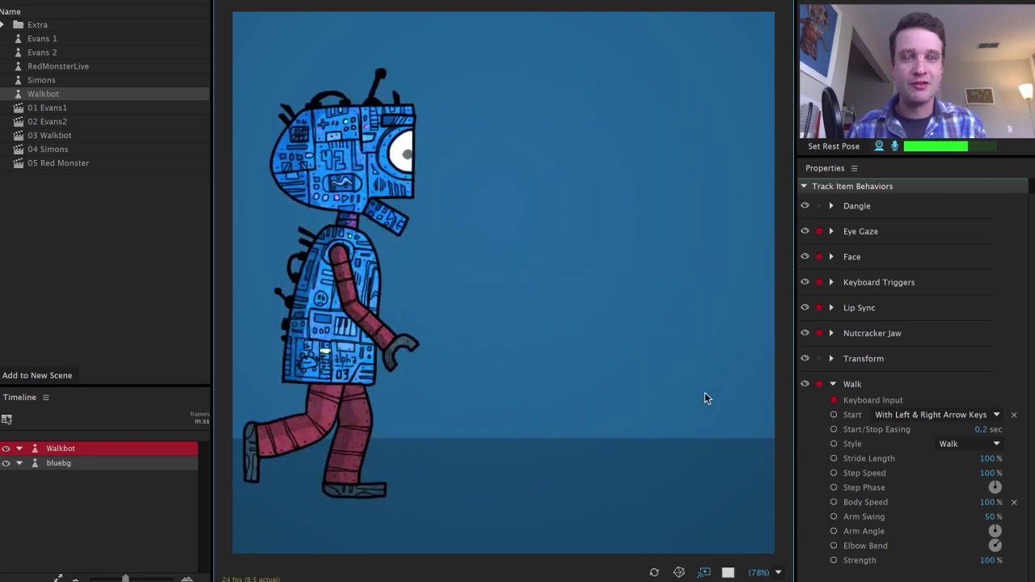
key(Right)
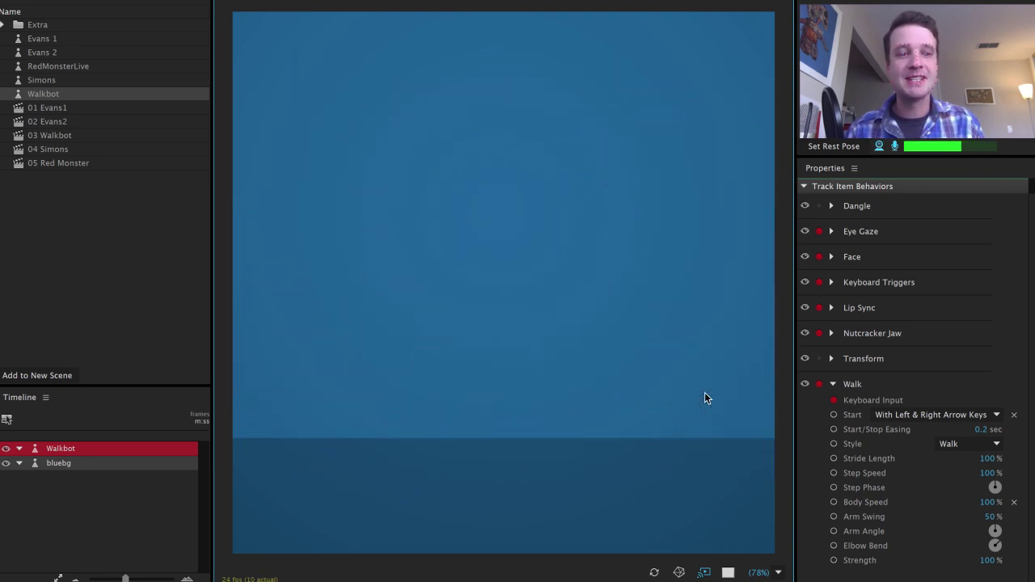
key(Left)
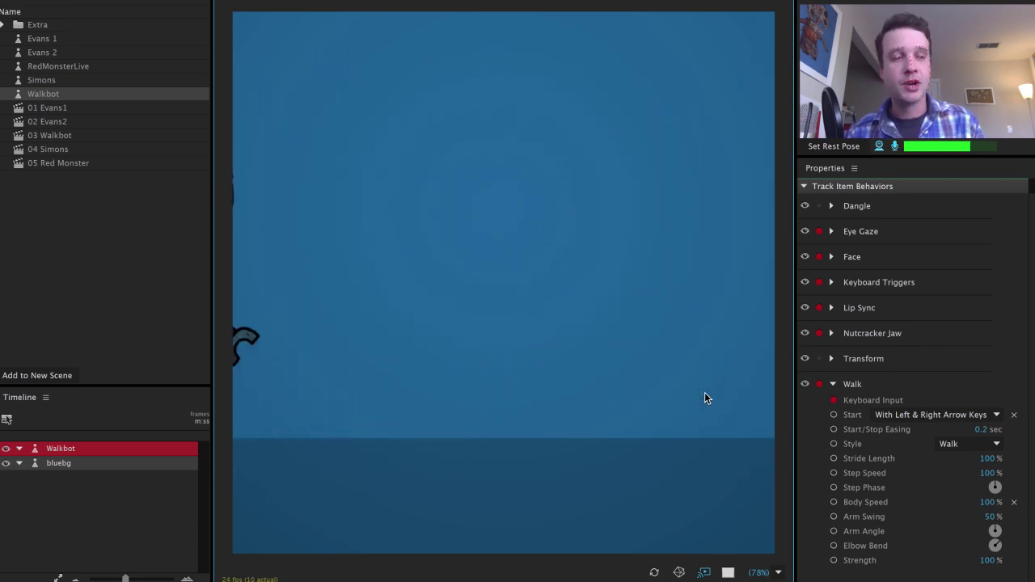
key(Right)
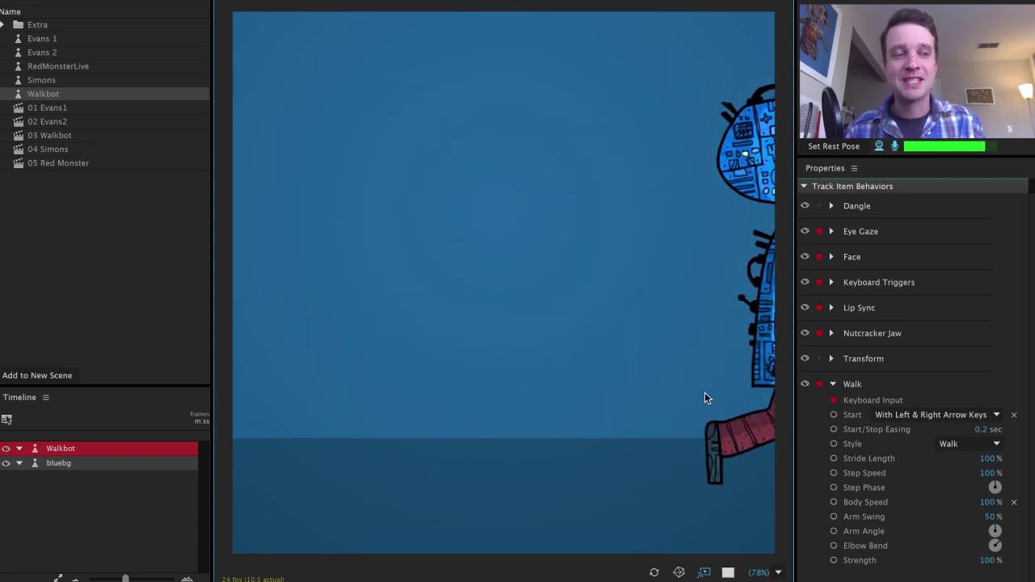
key(Left)
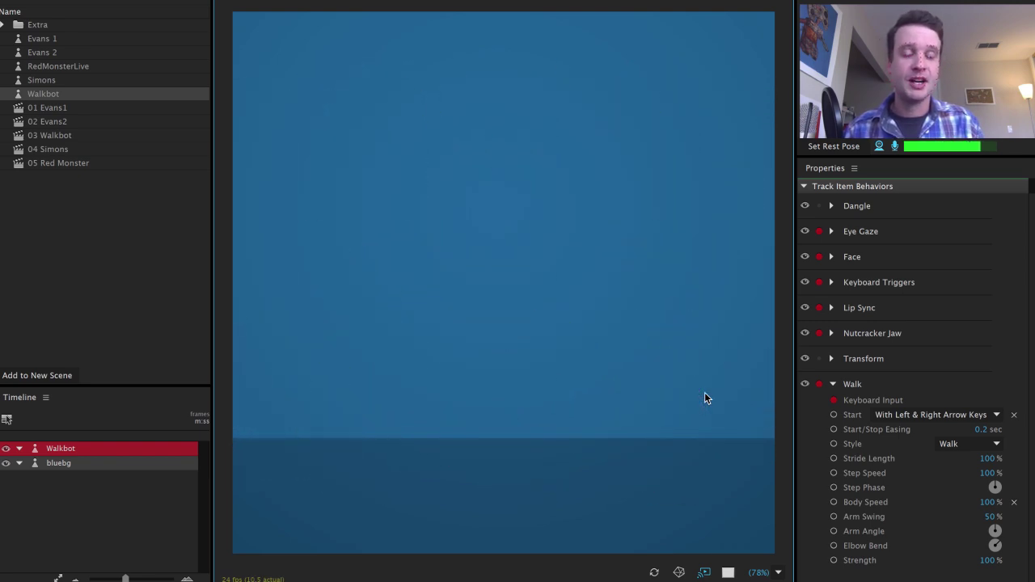
key(Right)
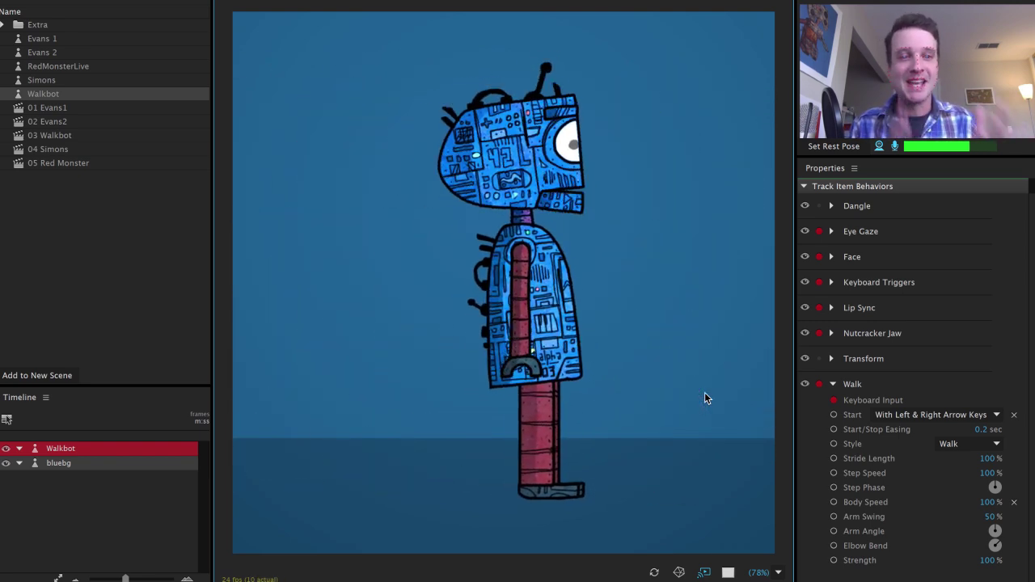
key(Left)
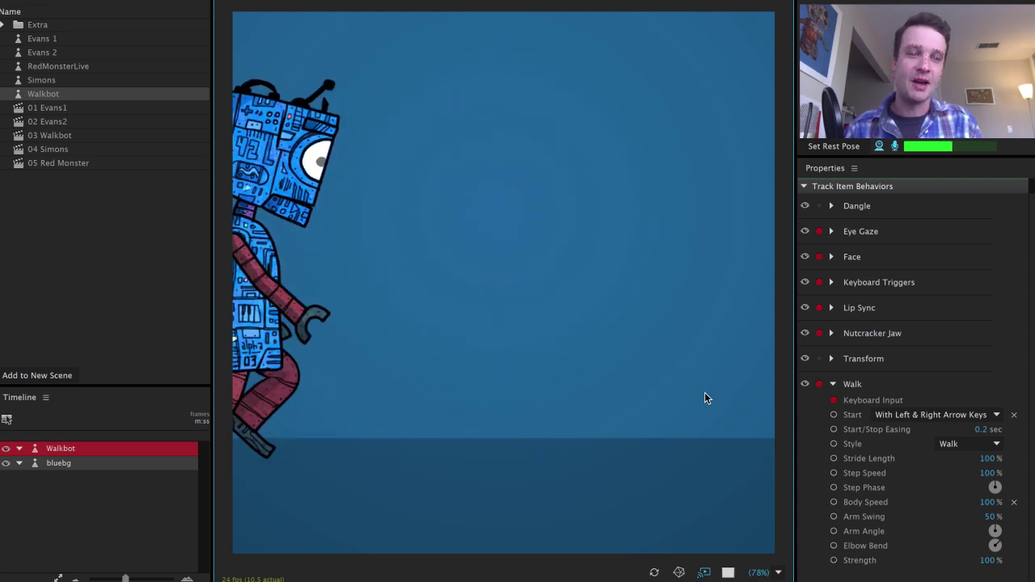
key(Right)
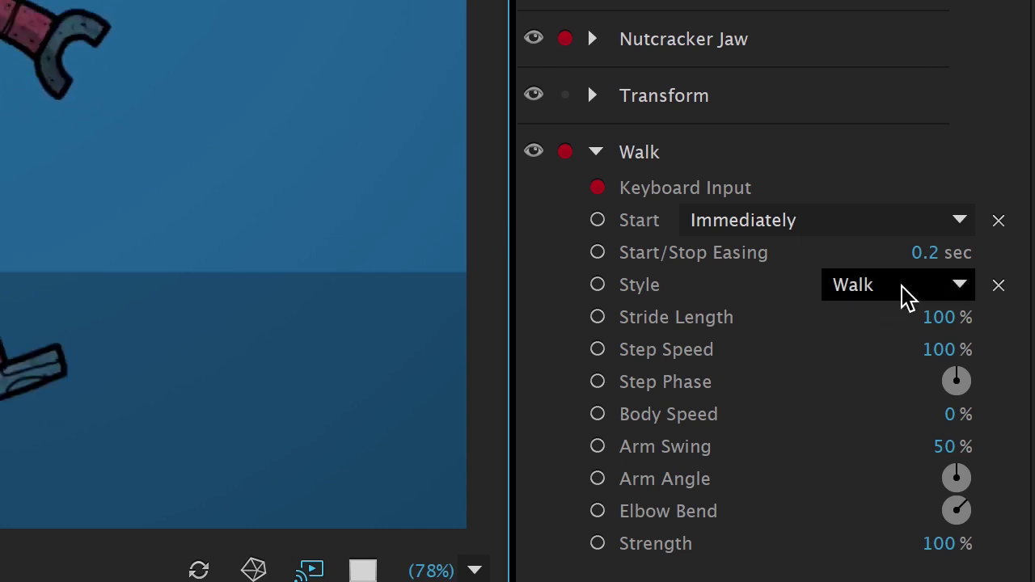
click(928, 291)
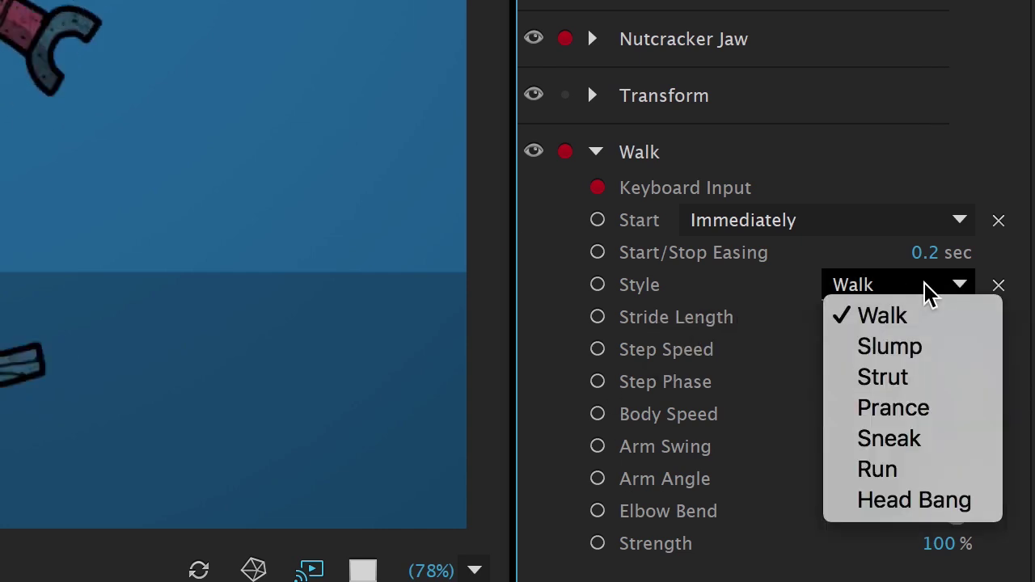
click(941, 410)
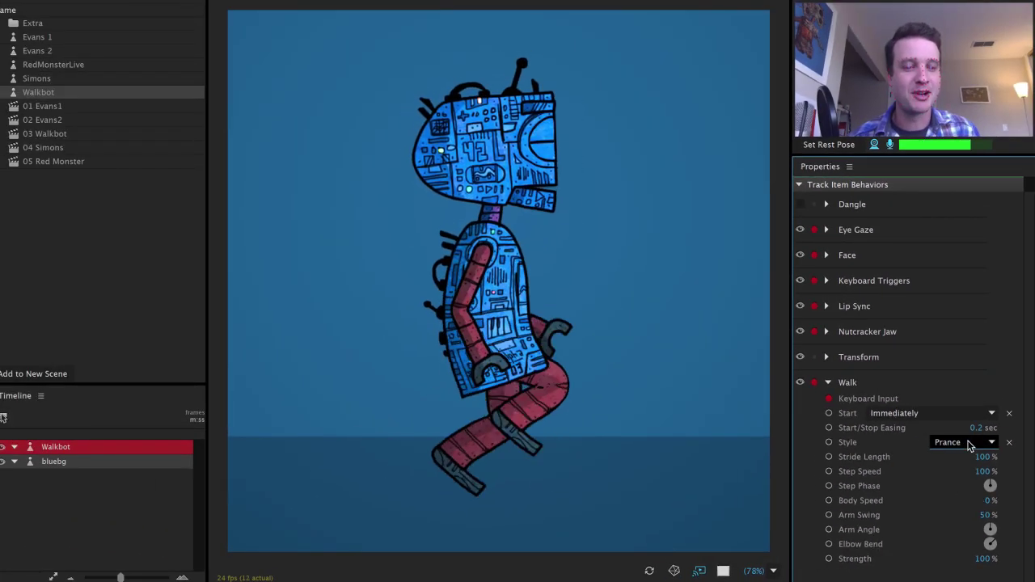
click(969, 446)
click(970, 525)
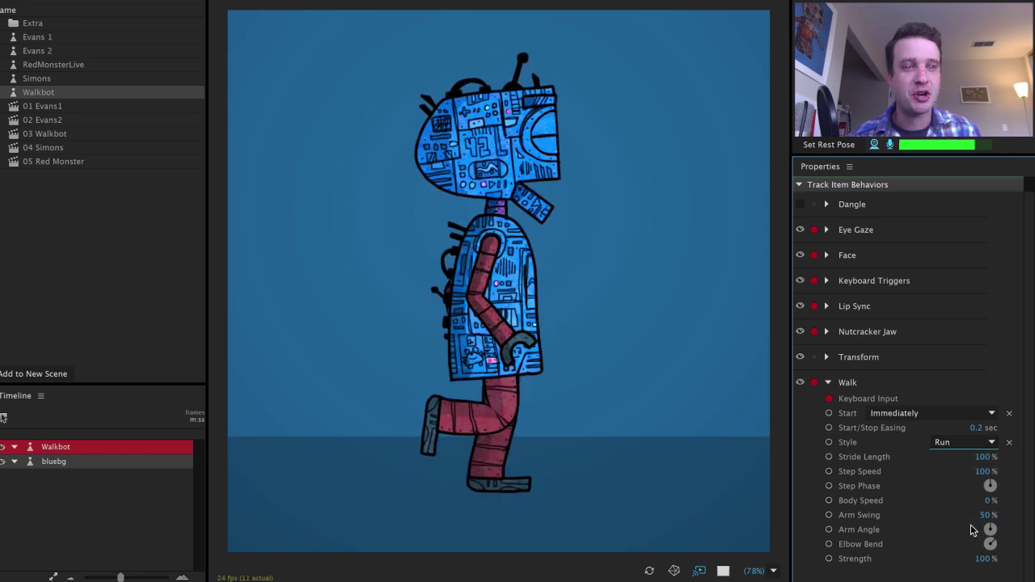
click(970, 443)
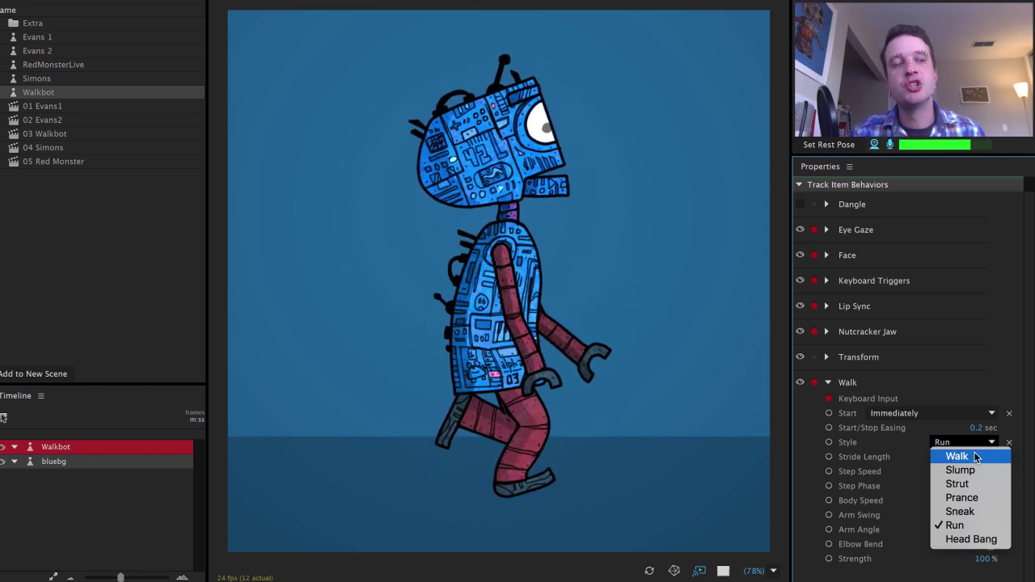
click(958, 457)
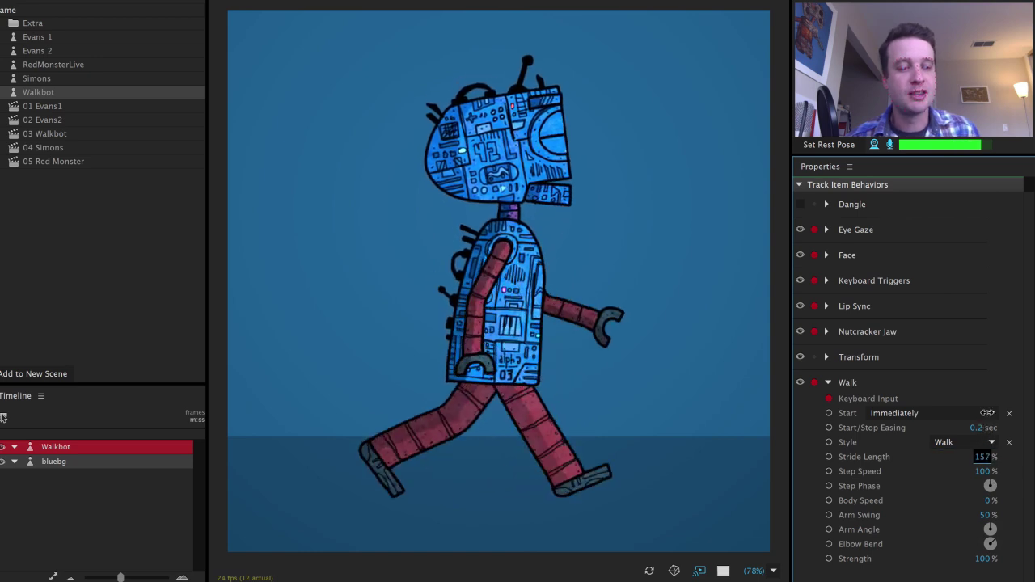
text(65)
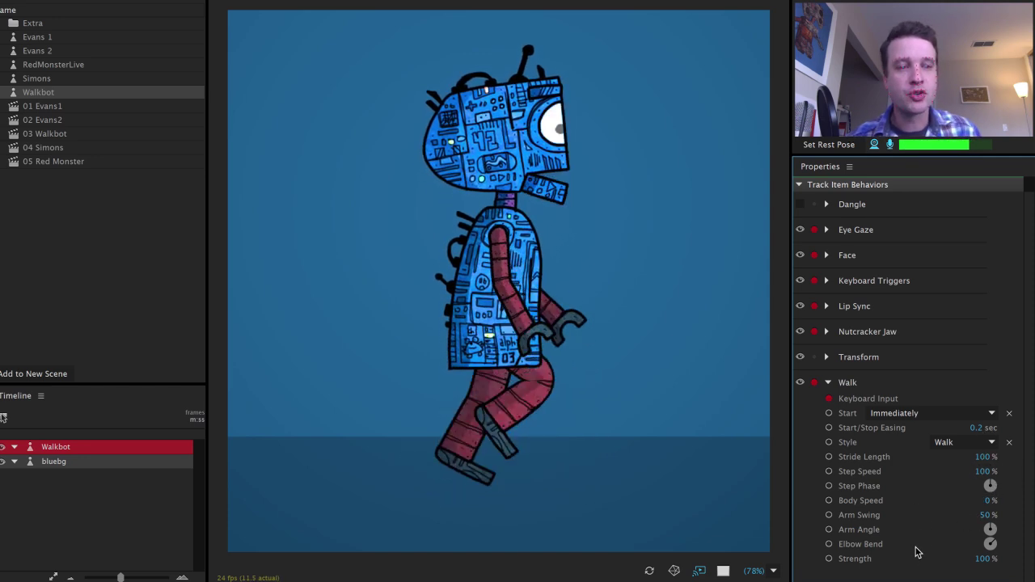
drag(984, 516, 986, 458)
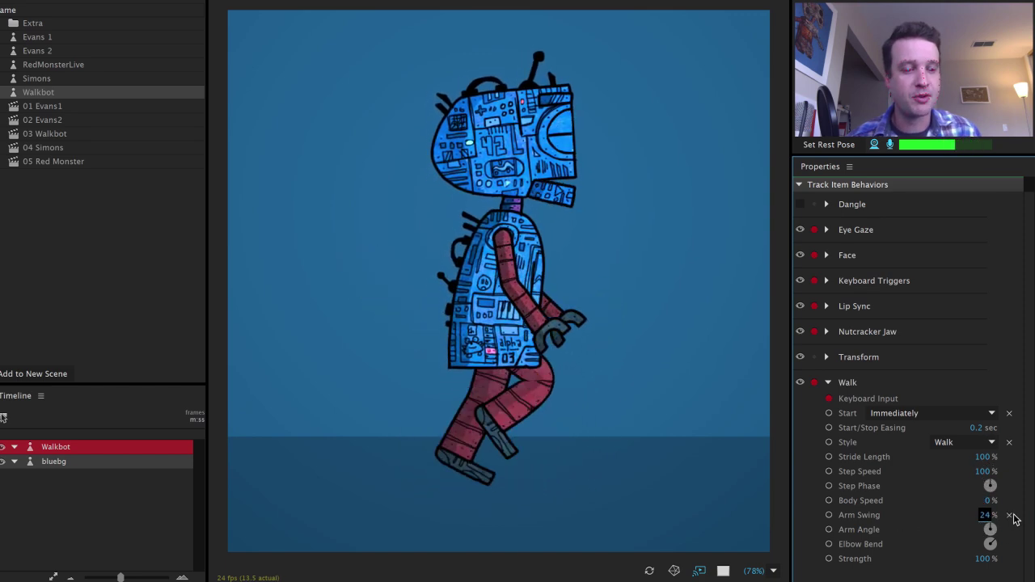
drag(1012, 518, 1012, 519)
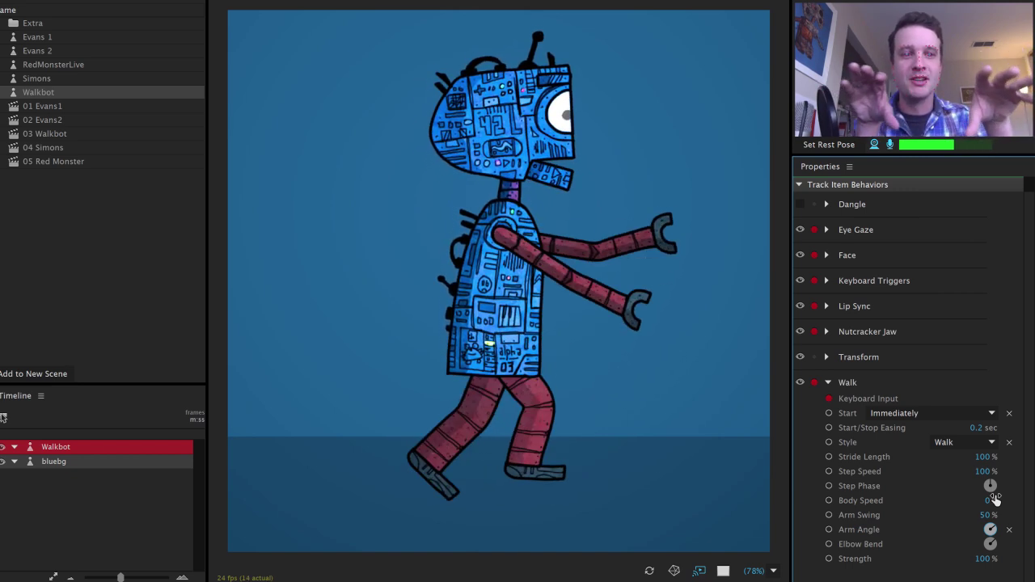
click(1010, 531)
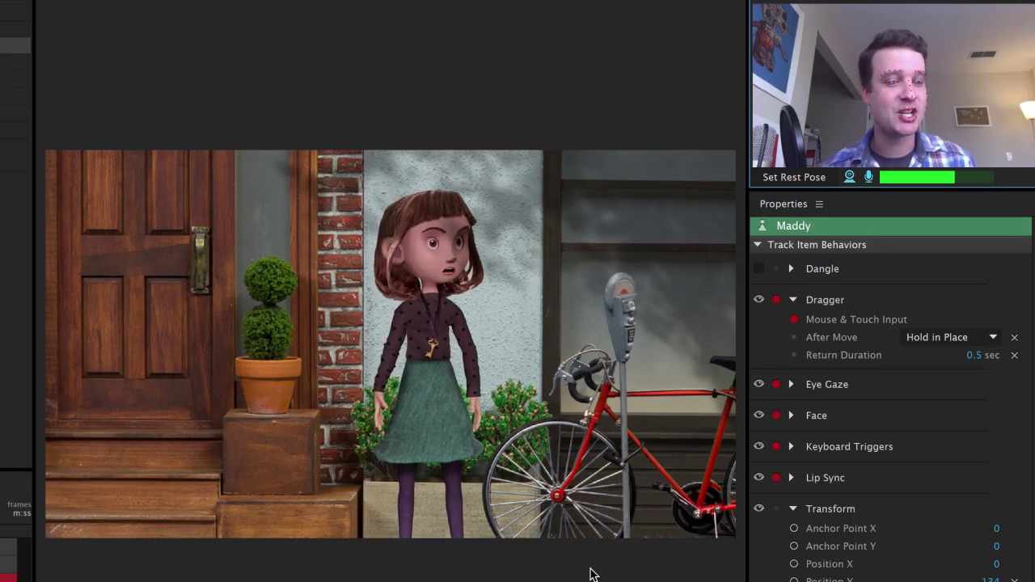
Step: Trigger Maddy's leaning, bent-leg pose with the 1 key
key(1)
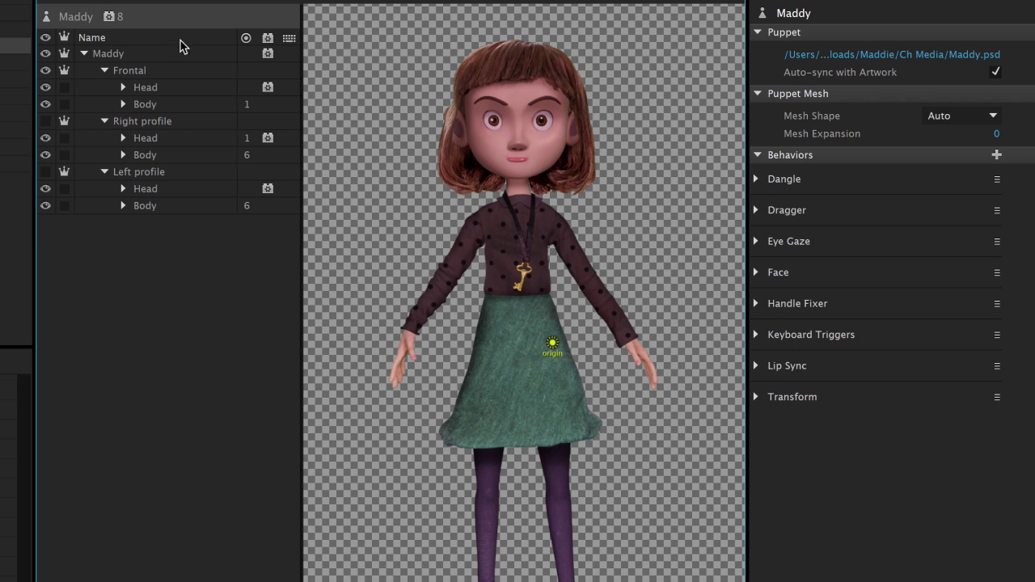
Step: Hide the Frontal and Right profile groups so only Maddy's Left profile is visible
click(165, 75)
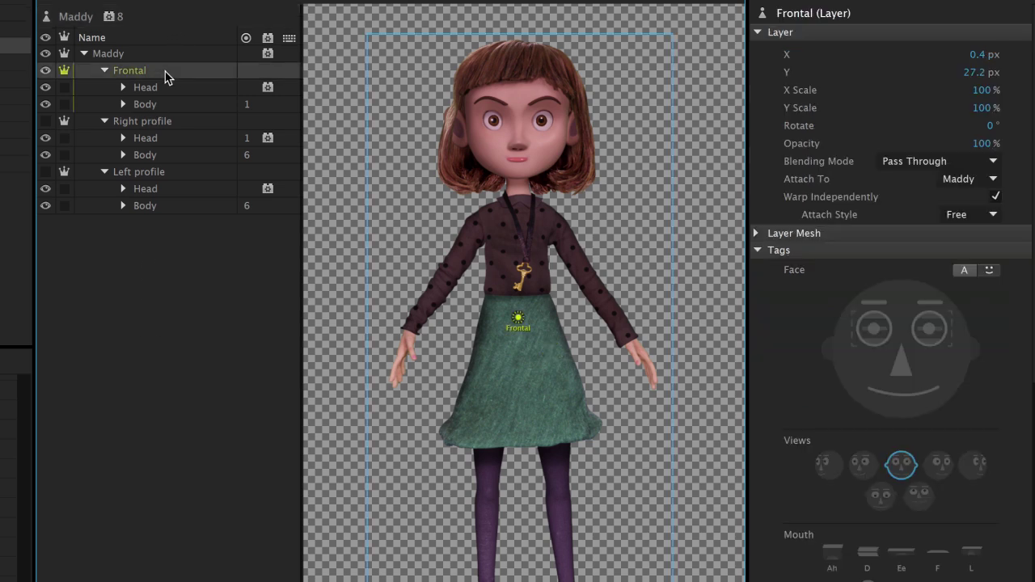
click(46, 122)
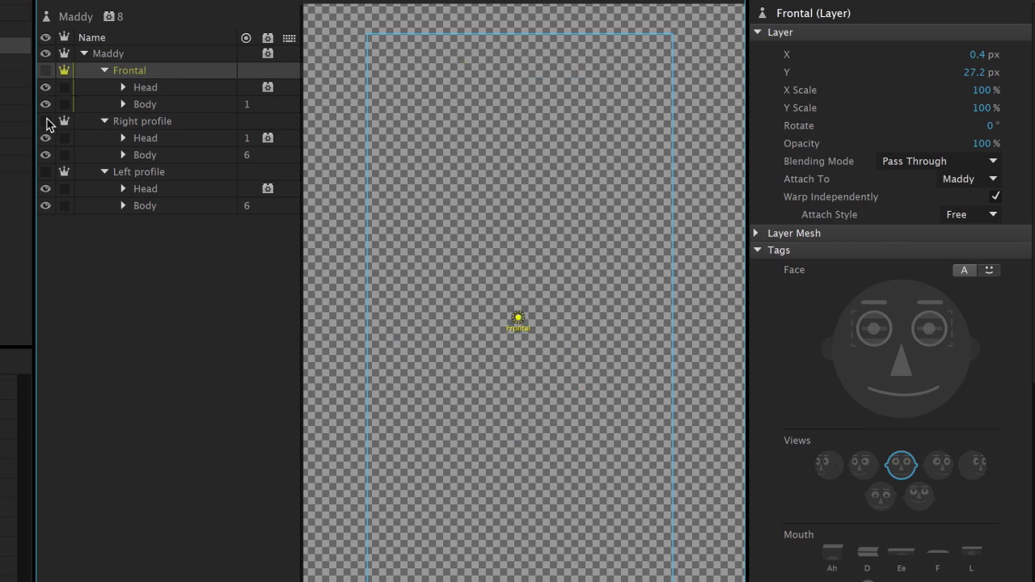
click(46, 121)
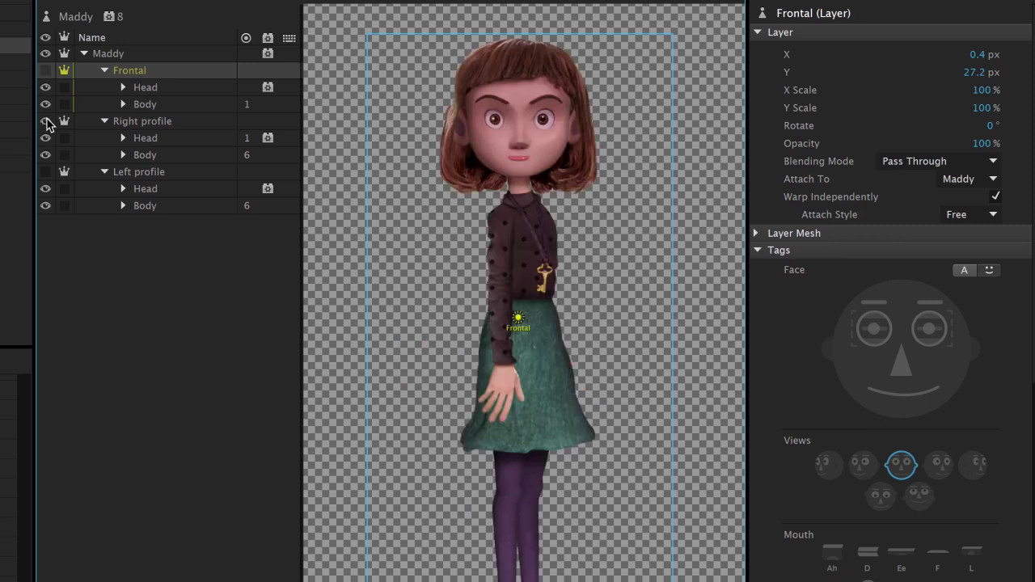
click(46, 171)
click(46, 172)
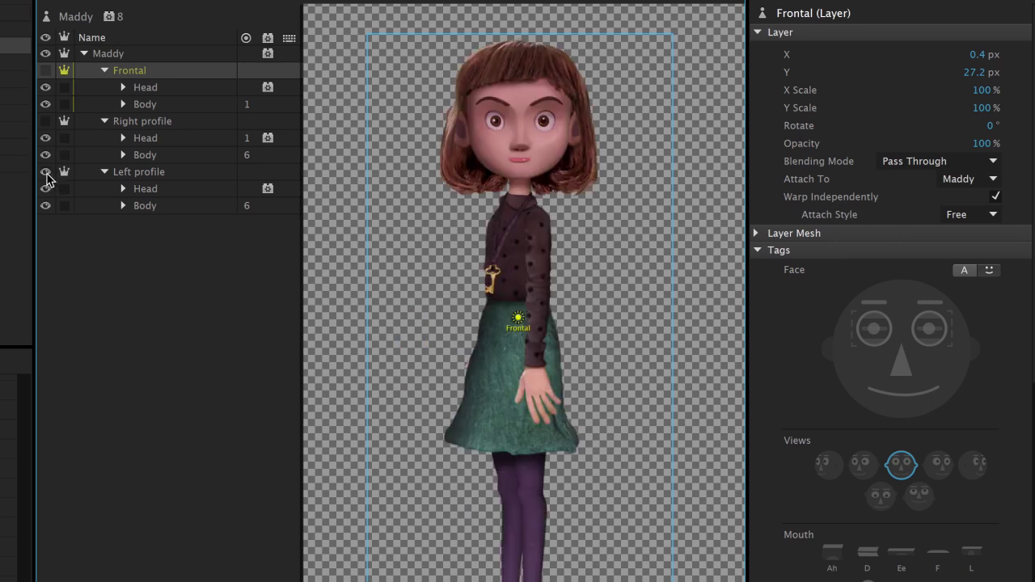
Step: Inspect the Left profile's Head, Body and L foot layers, then collapse its Body group
click(150, 192)
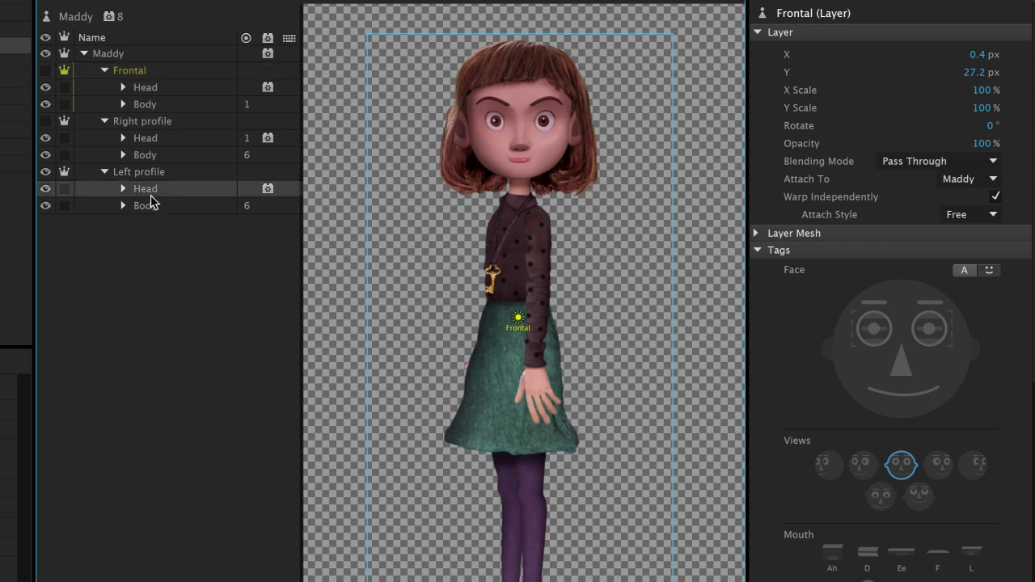
click(124, 208)
click(123, 206)
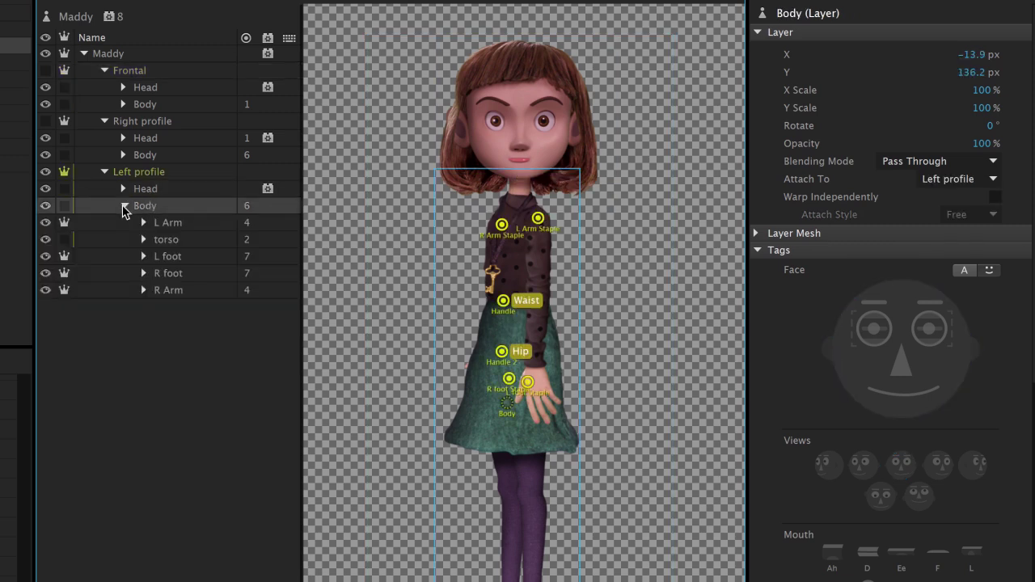
click(168, 257)
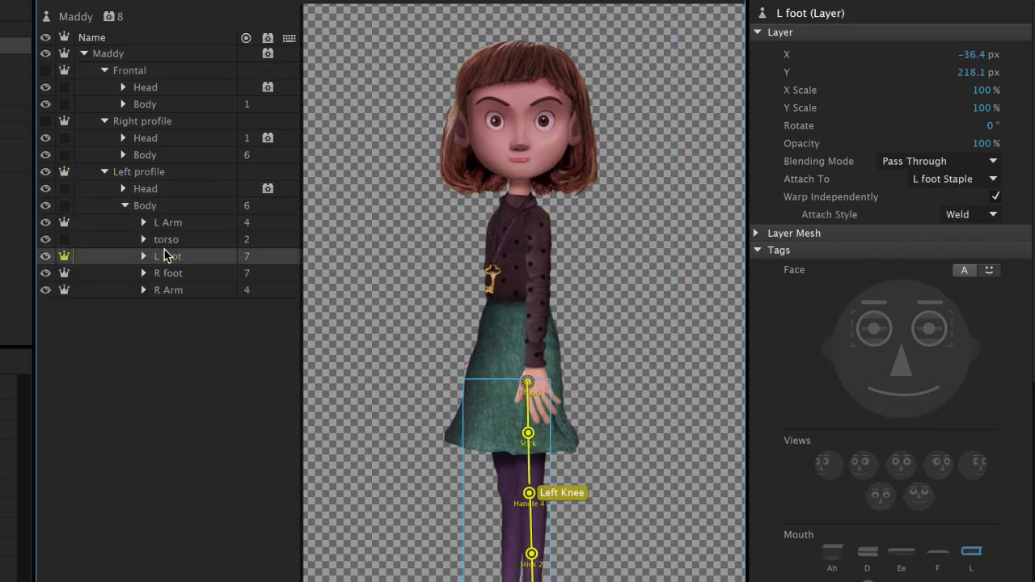
click(125, 206)
Step: Collapse the Left and Right profile groups and review the profile and Frontal group properties
click(104, 172)
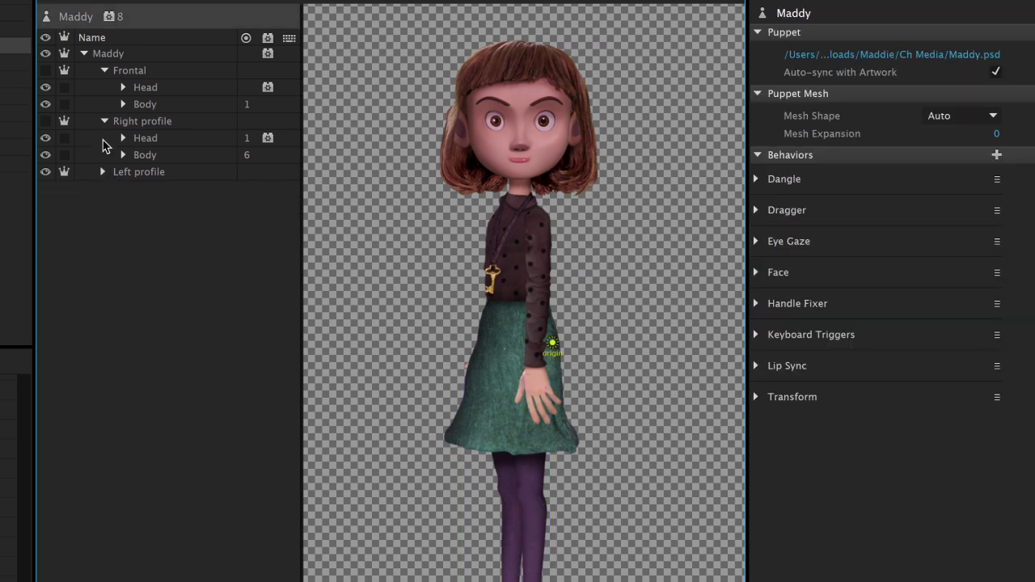
click(104, 122)
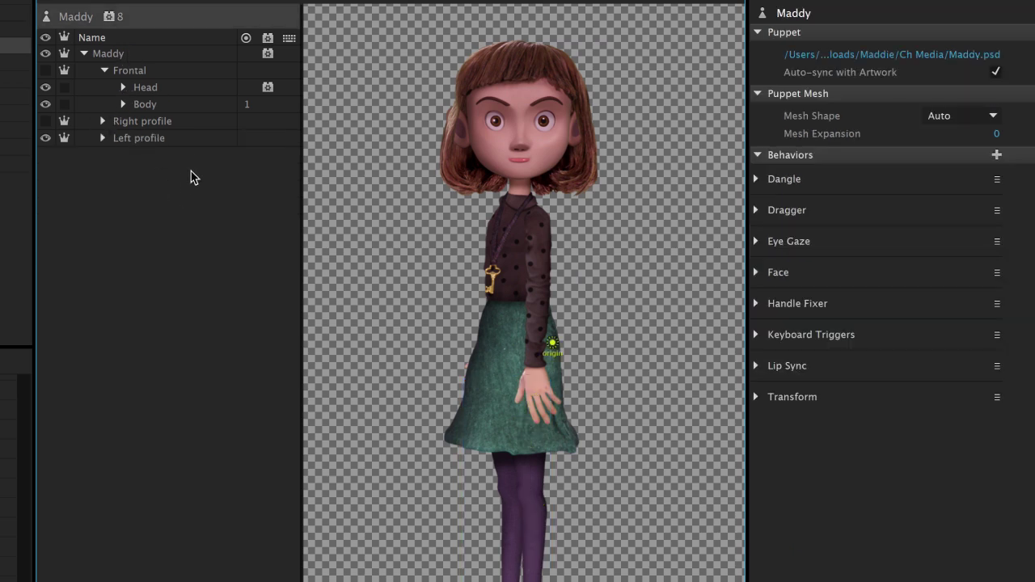
click(166, 140)
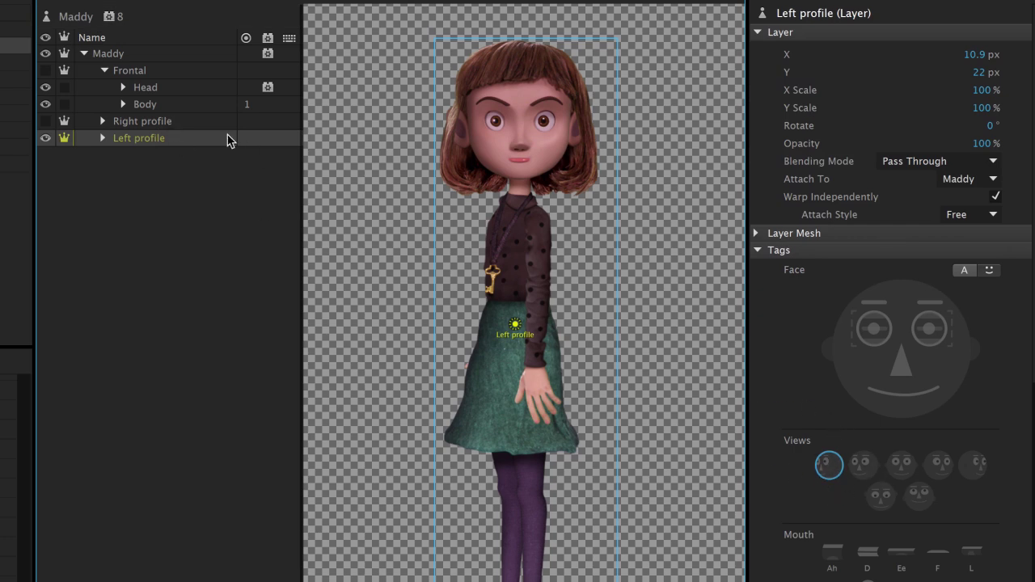
click(183, 121)
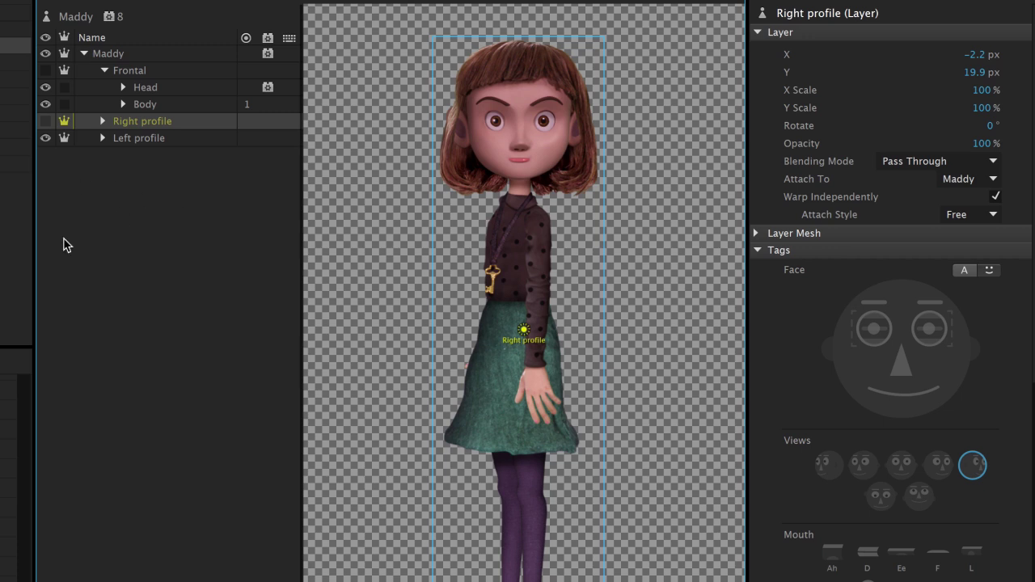
click(154, 73)
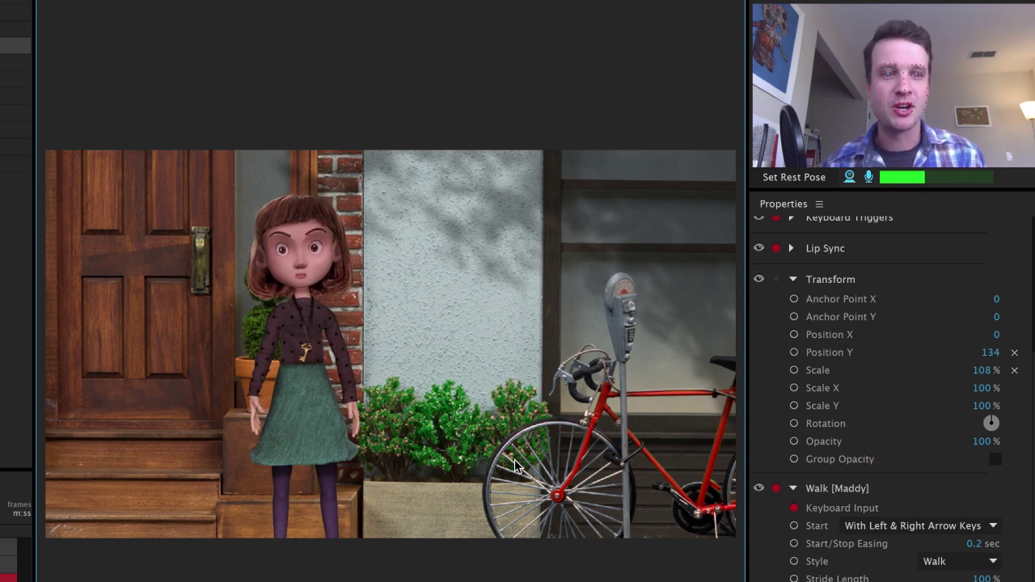
Step: Walk Maddy right across the street scene, then back left toward the door steps
key(Right)
key(Right)
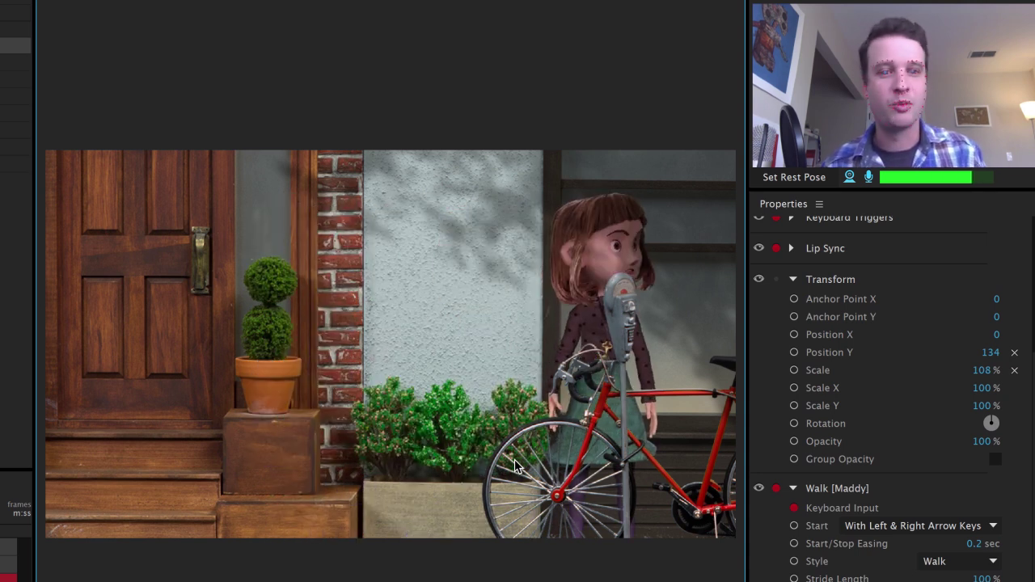
key(Left)
key(Left)
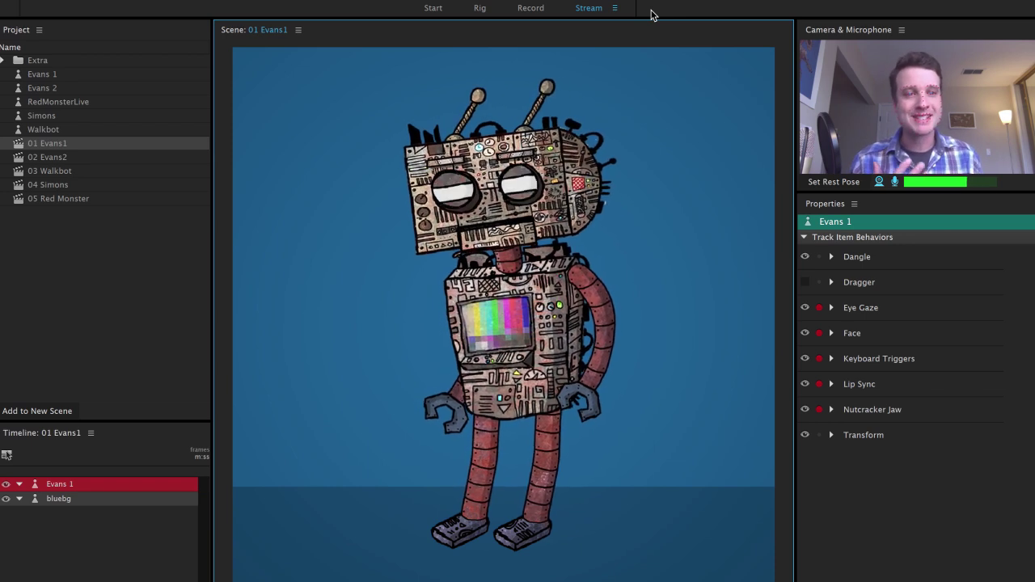
Step: Bring up the Start page and preview the Walkbot template puppet
click(436, 9)
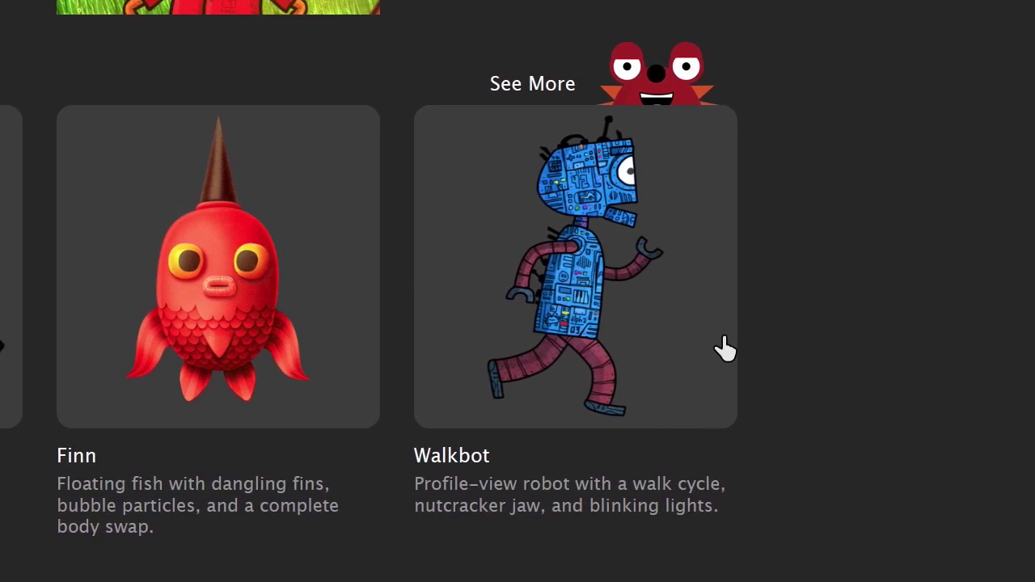
click(991, 341)
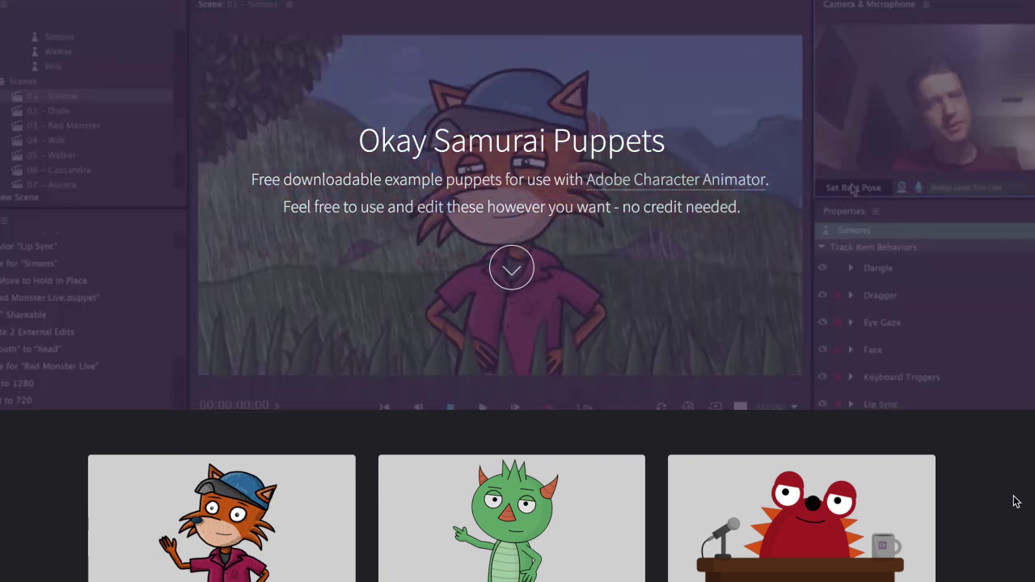
Step: Scroll the Okay Samurai gallery down to the Evans, Cassandra and Ramirez puppets
scroll(1016, 501, down, 5)
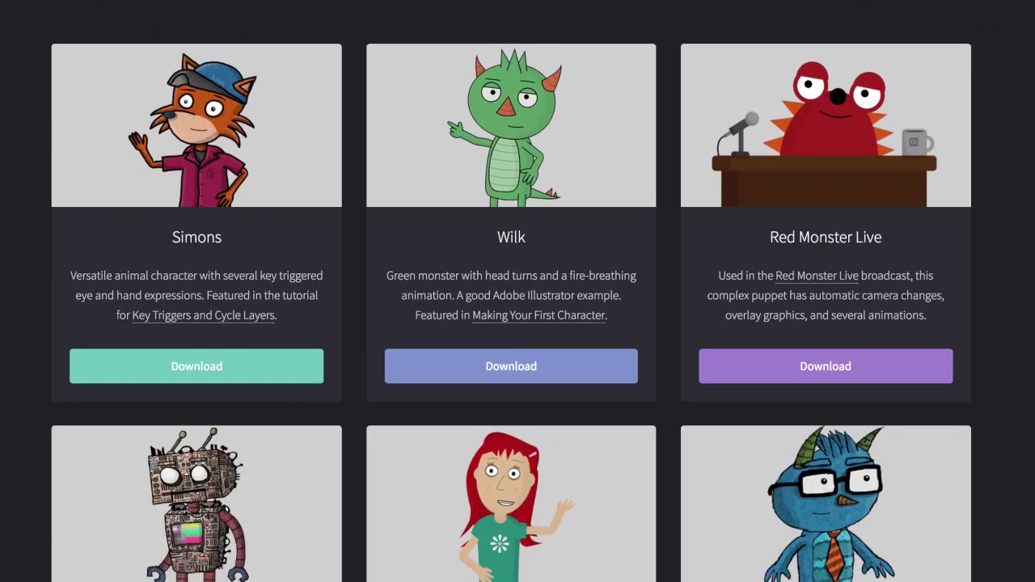
scroll(511, 295, down, 3)
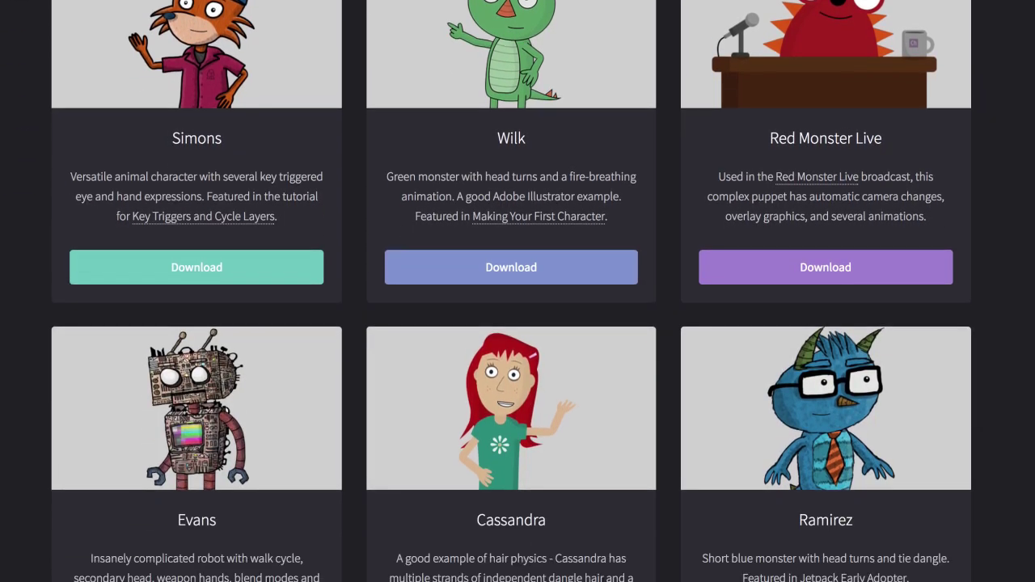
scroll(512, 296, down, 8)
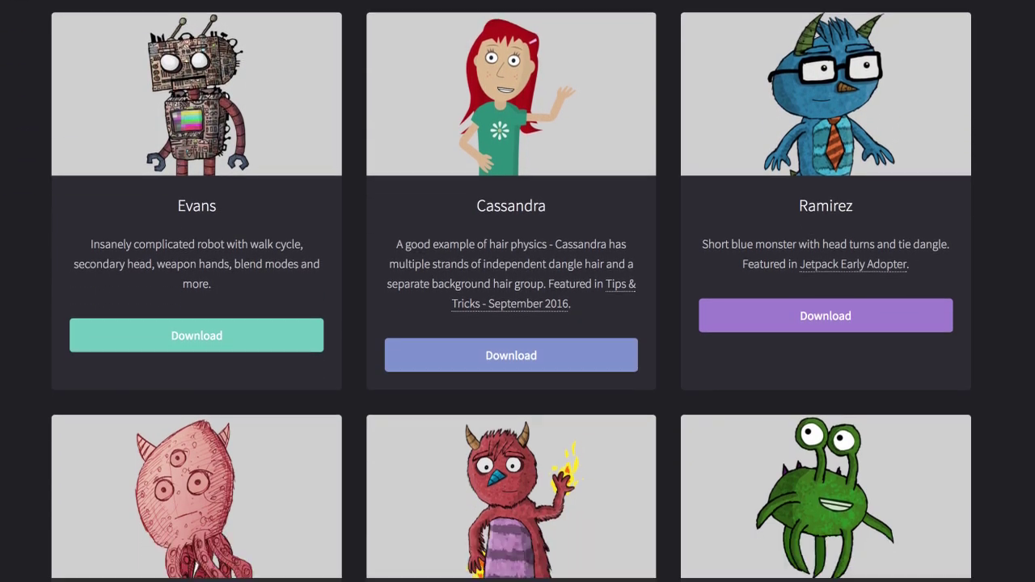
scroll(511, 296, down, 8)
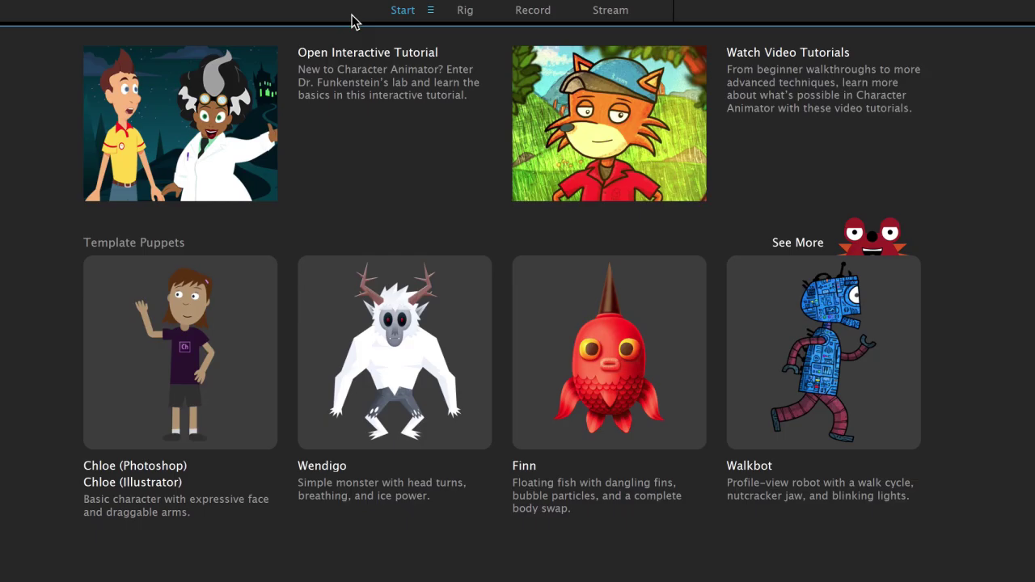
Step: Switch to the Rig workspace to view the Evans 1 puppet's Head and Body layers
click(465, 10)
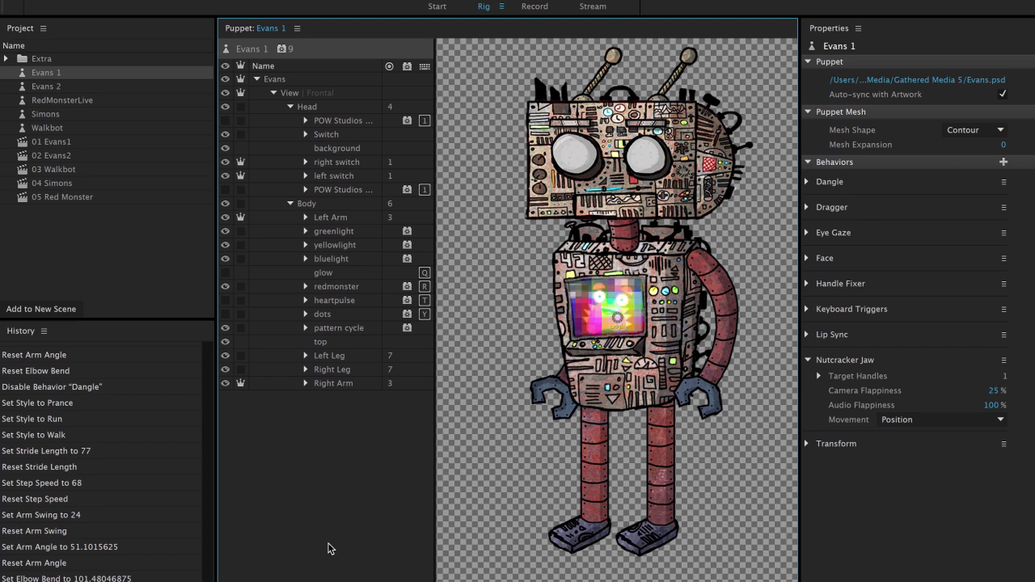
Step: Open the Evans 1 puppet in Rig, then reopen the 01 Evans1 scene for recording
click(534, 7)
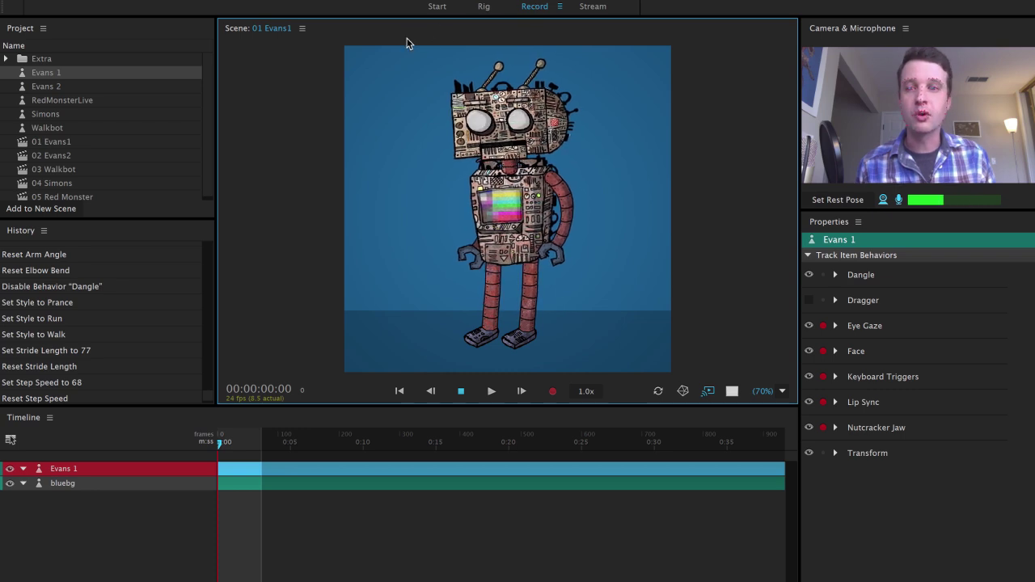
click(53, 74)
double_click(55, 77)
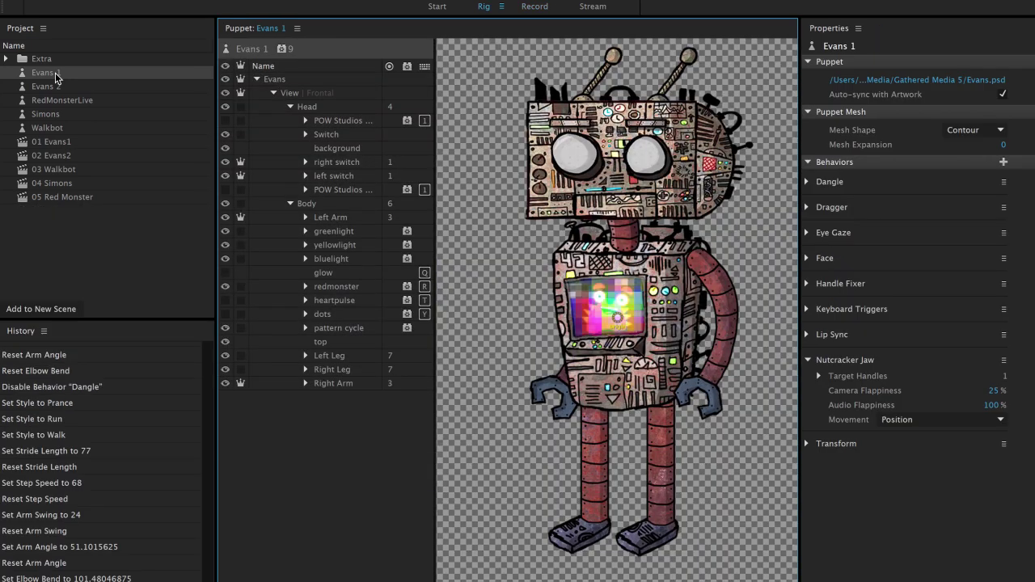
click(65, 146)
double_click(63, 147)
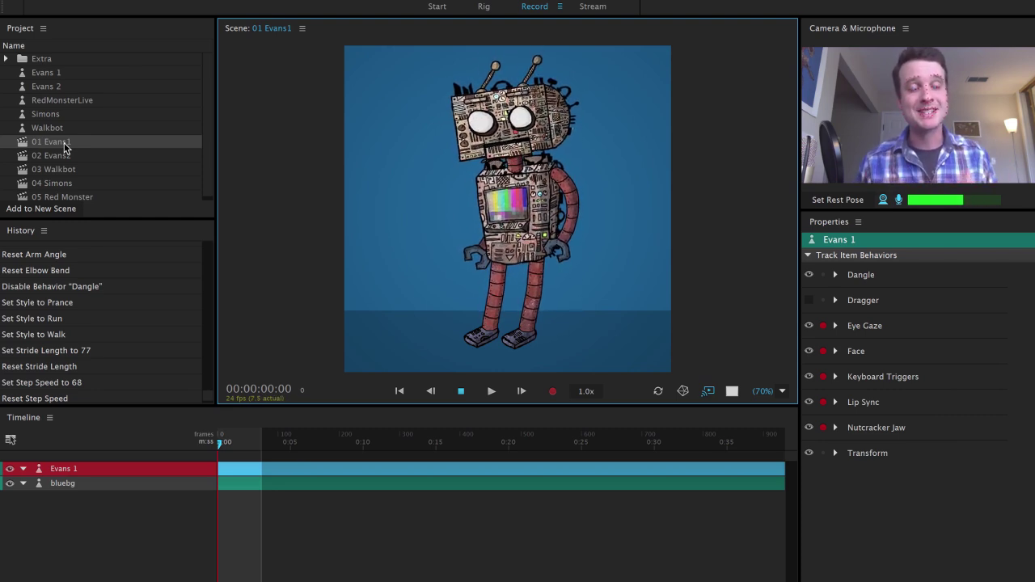
Step: Select the 01 Evans1 scene, switch to the Stream workspace and make the scene view active
click(63, 143)
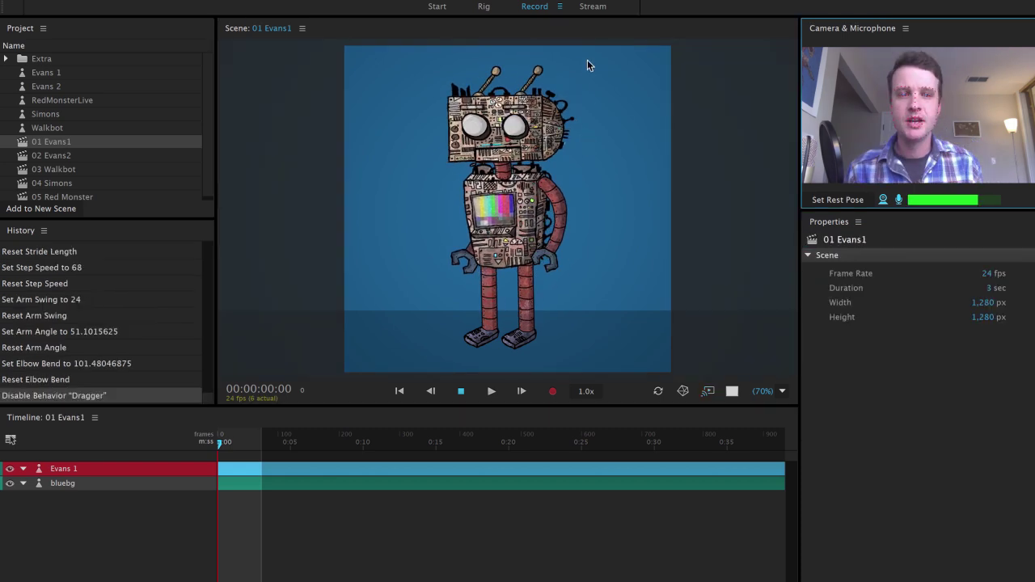
click(596, 6)
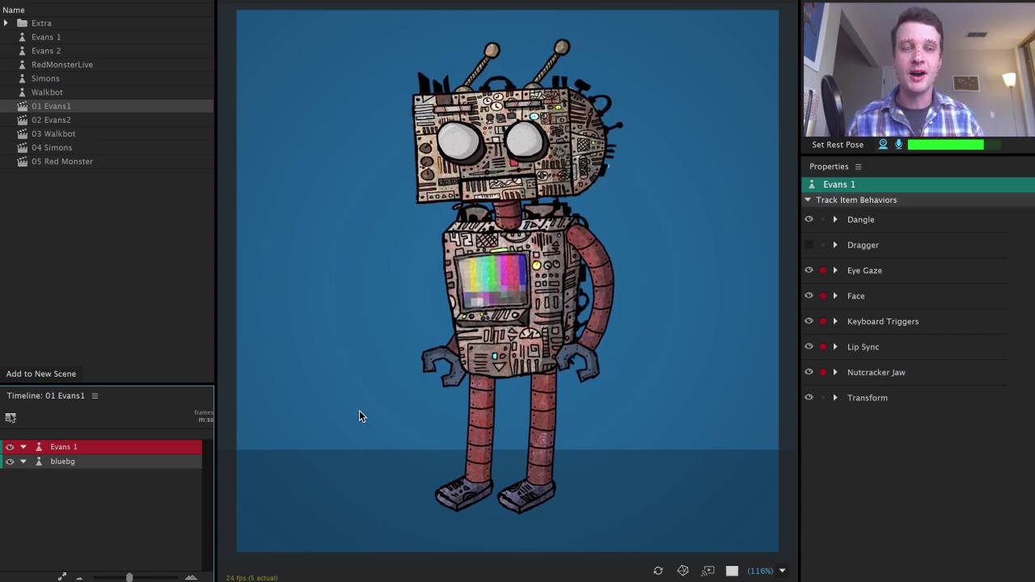
click(706, 274)
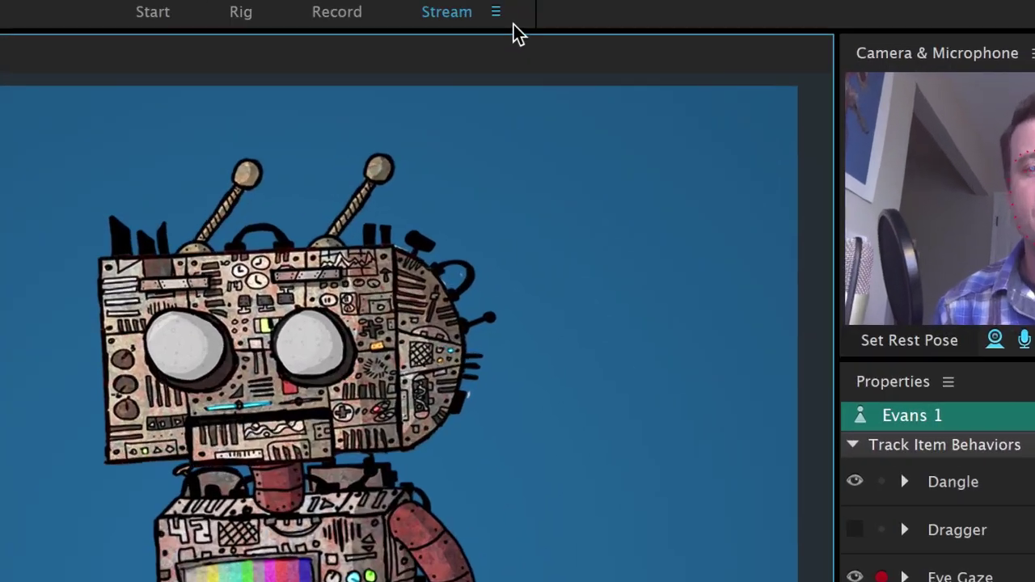
Step: Save the current layout as a new workspace named 'Walkrig'
click(492, 12)
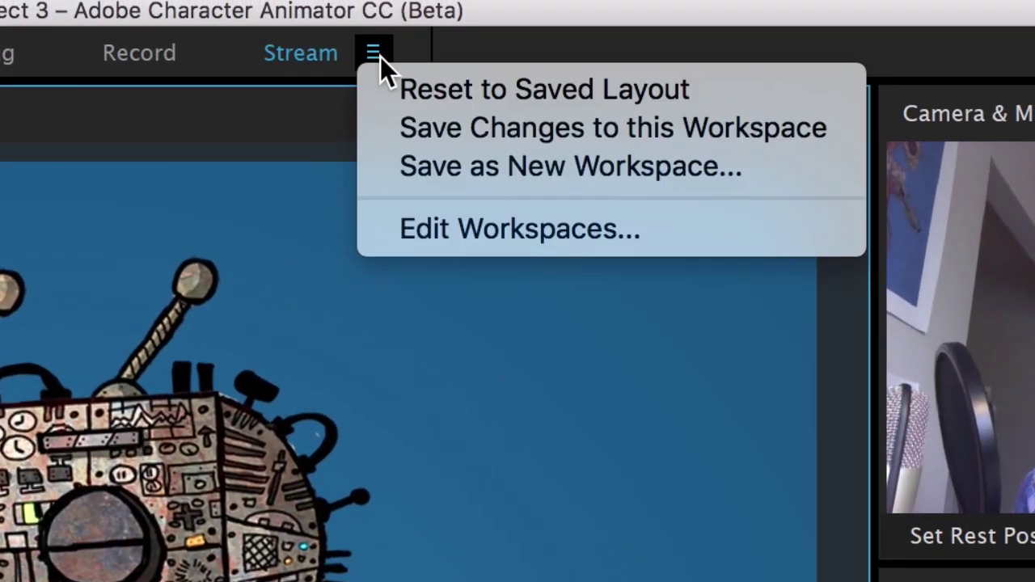
click(449, 167)
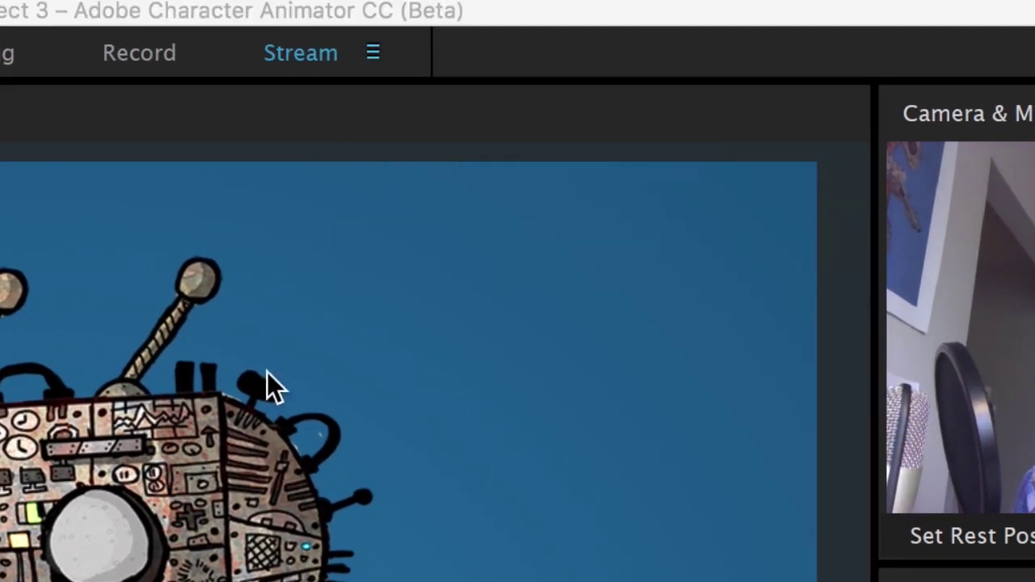
text(Walkrig)
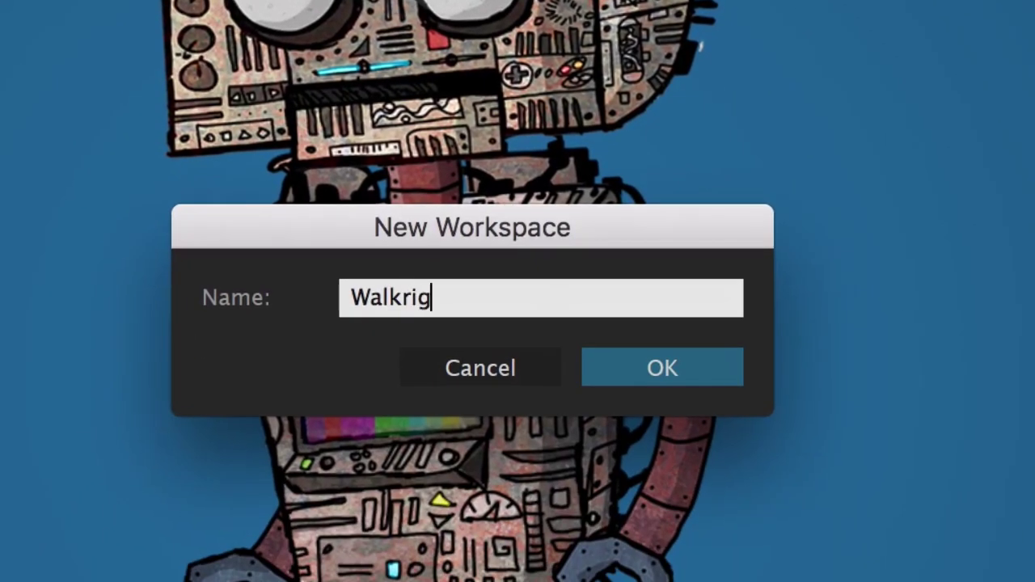
key(Return)
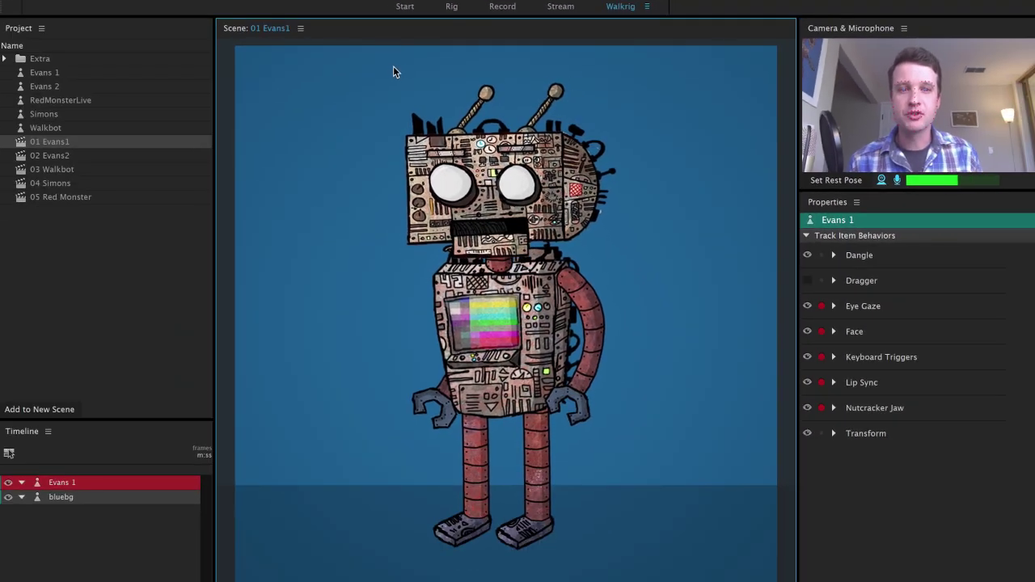
Step: Add the Puppet panel, close the Project panel, and dock the Timeline beneath a taller Puppet panel
click(370, 8)
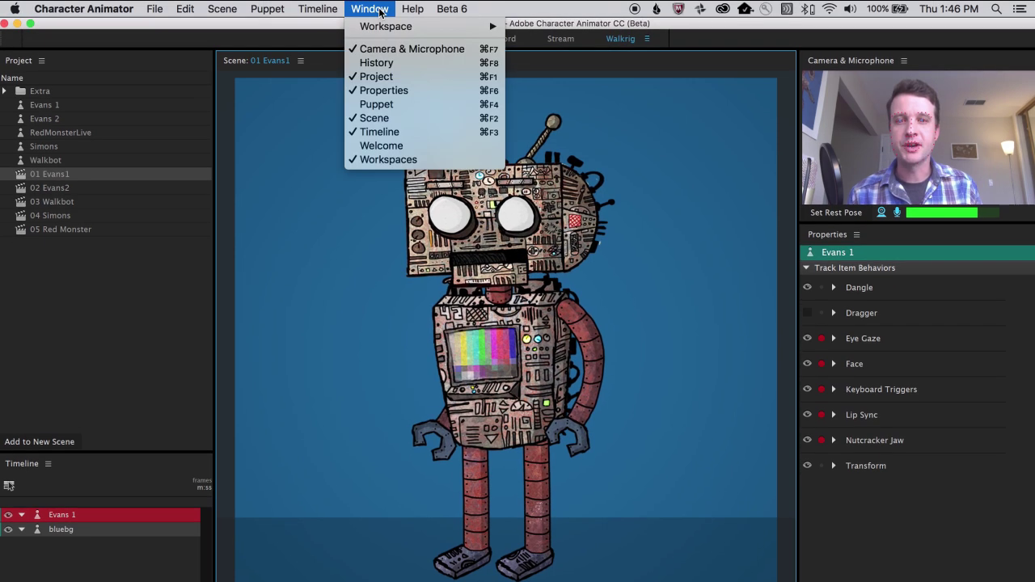
click(402, 104)
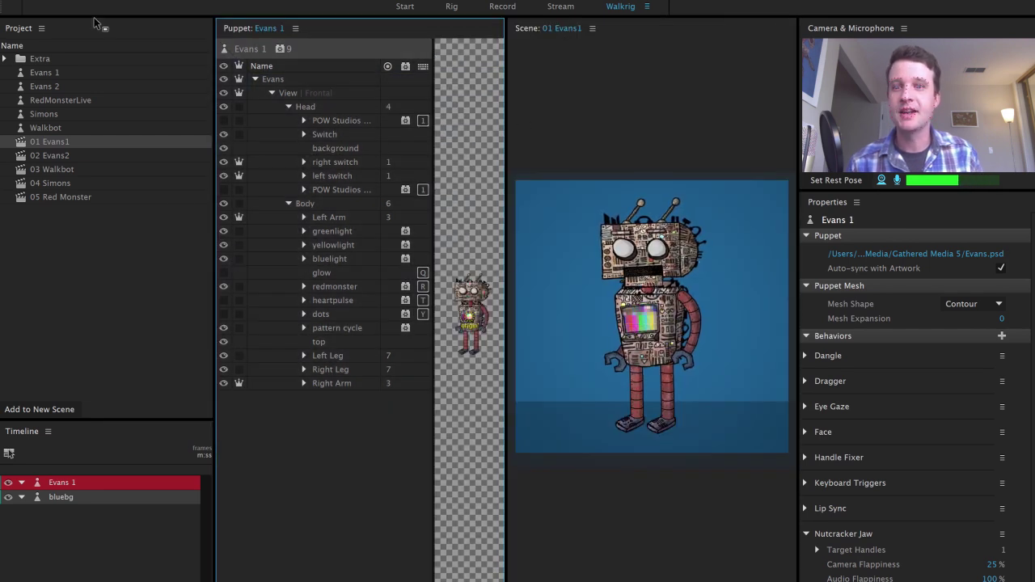
click(42, 28)
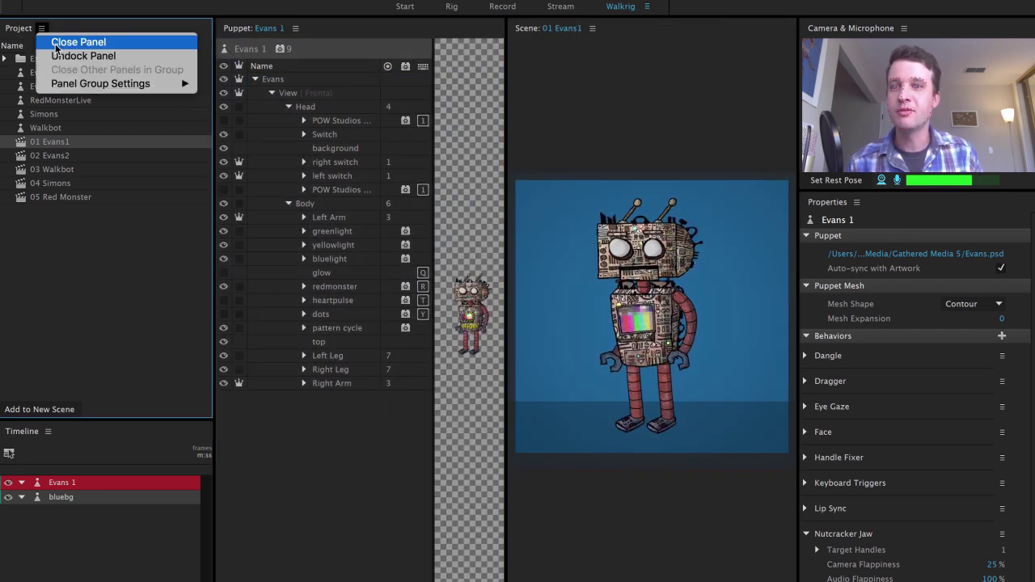
click(78, 43)
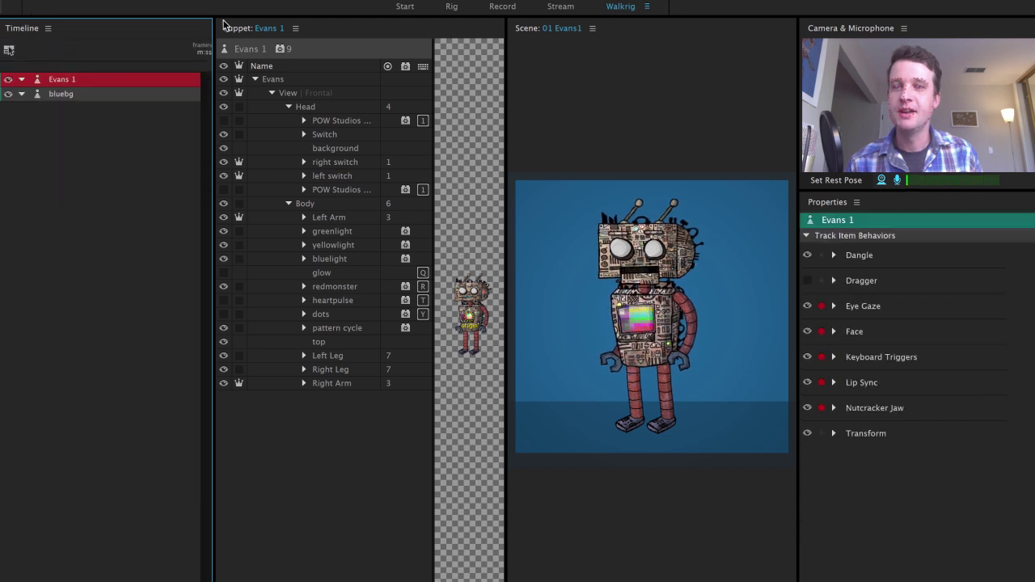
drag(113, 161, 339, 572)
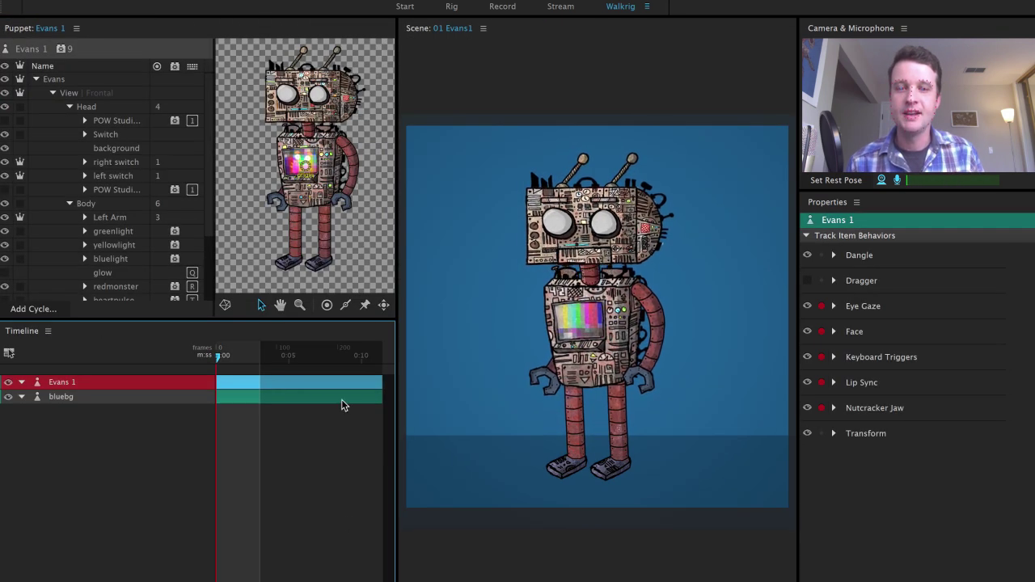
drag(252, 320, 248, 436)
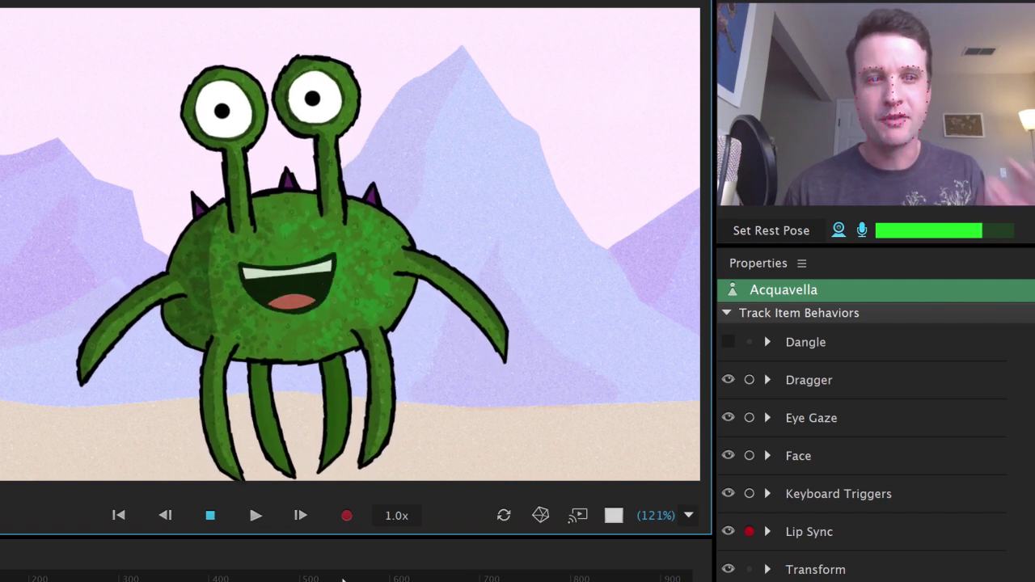
Step: Ready the Acquavella scene to record a take
click(347, 515)
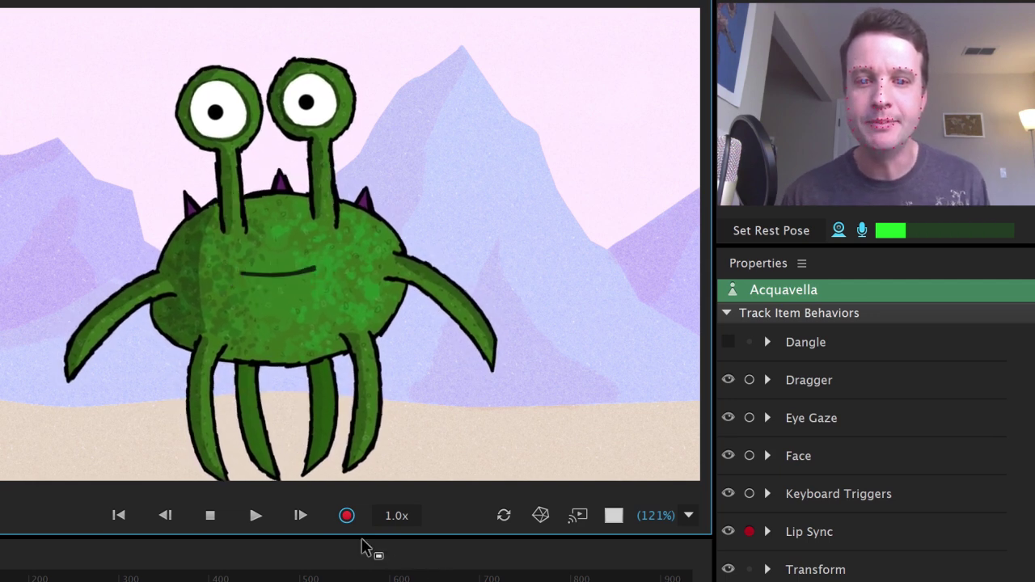
Step: Record a lip-sync take of the Acquavella monster, then return the playhead to frame 12 and zoom in
click(346, 516)
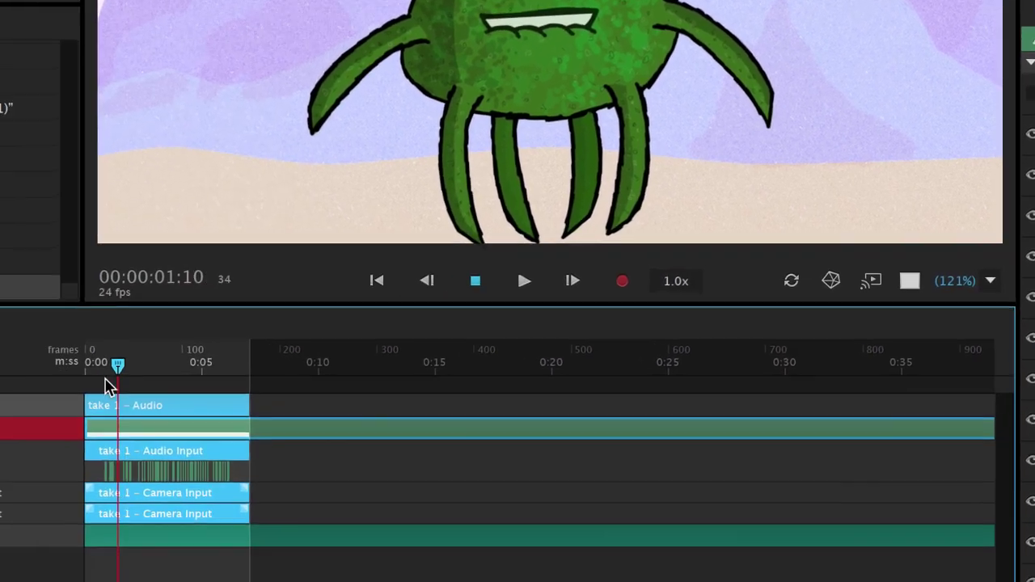
drag(111, 378, 80, 383)
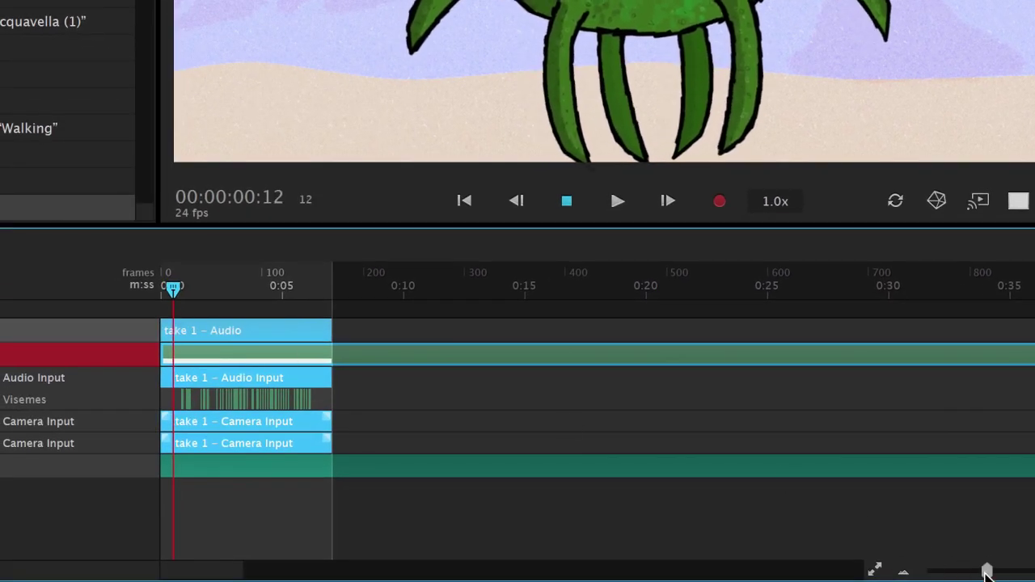
drag(987, 572, 1030, 572)
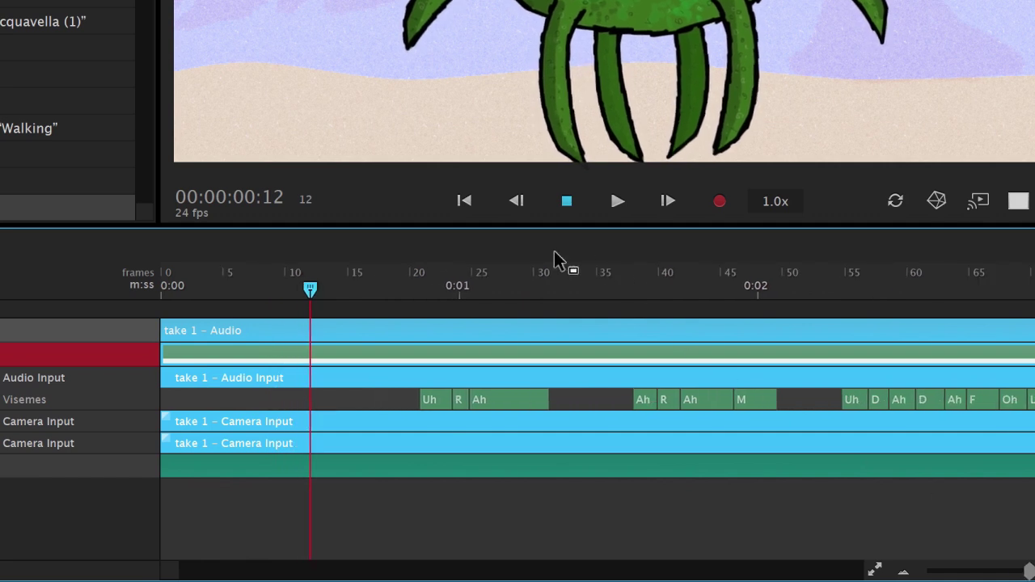
click(346, 394)
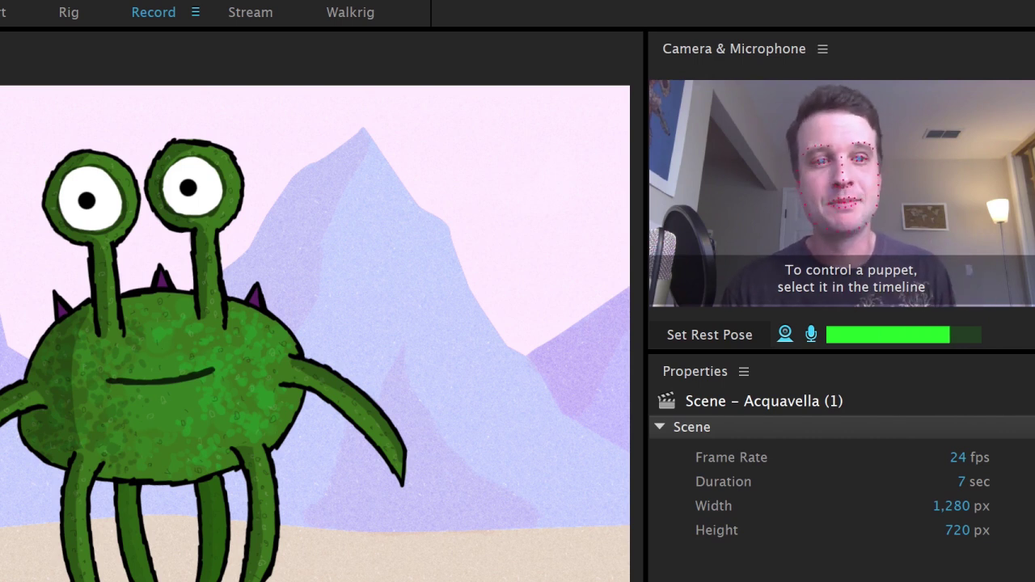
Step: Mute the live microphone and move the playhead to frame 59, where the D and Ah visemes sit
click(811, 334)
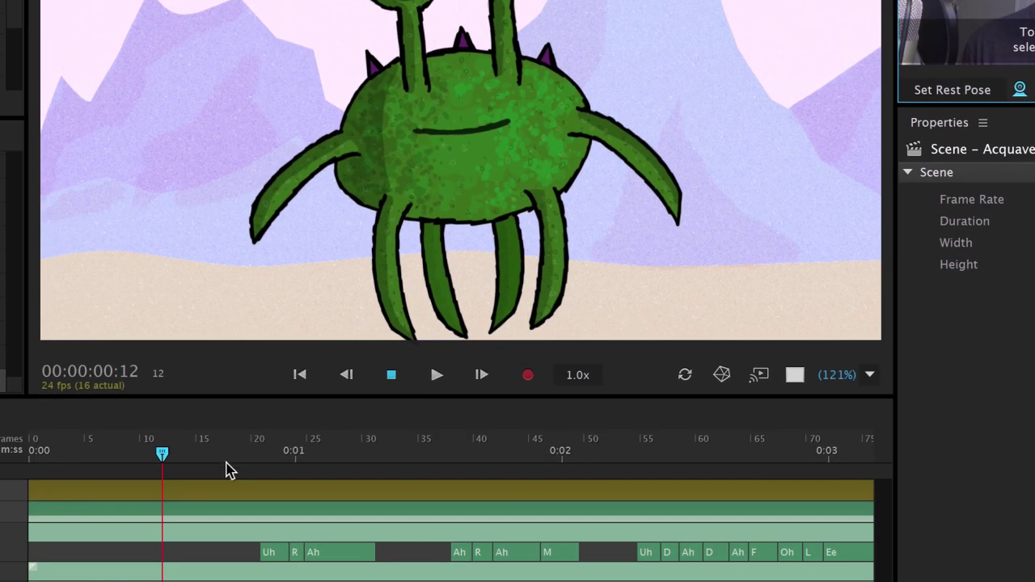
drag(230, 470, 652, 549)
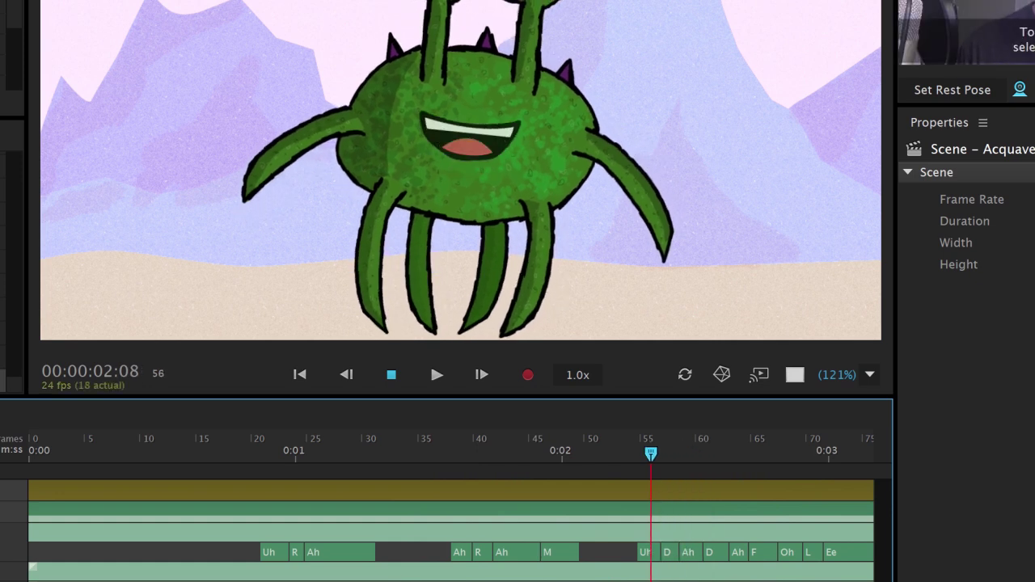
scroll(453, 518, up, 6)
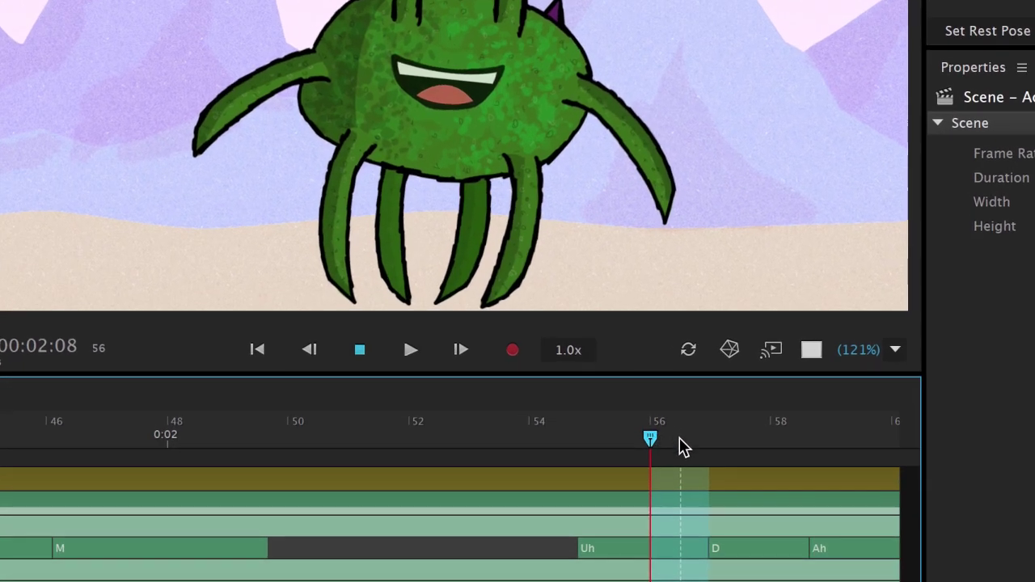
drag(679, 446, 705, 447)
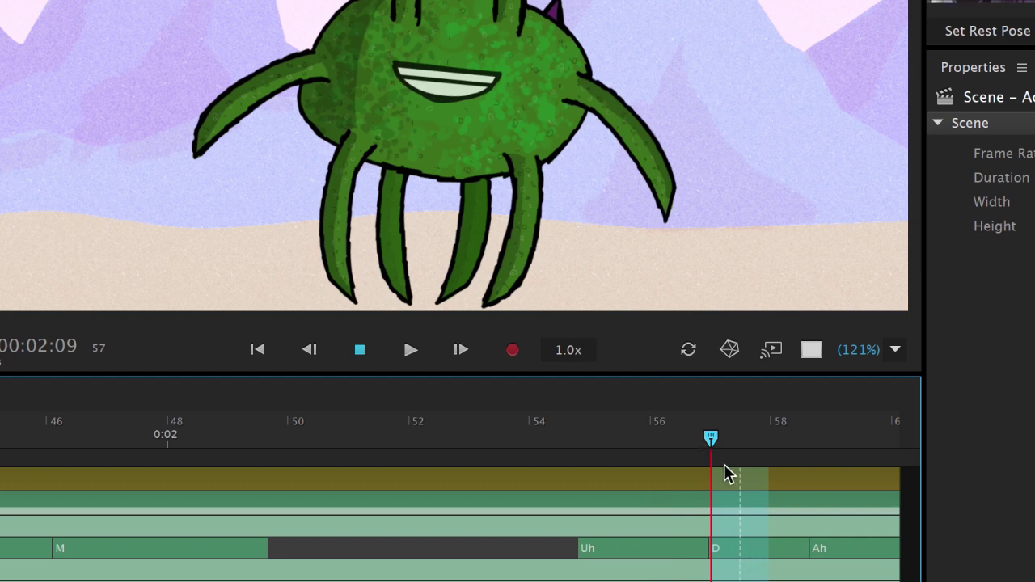
drag(711, 437, 439, 461)
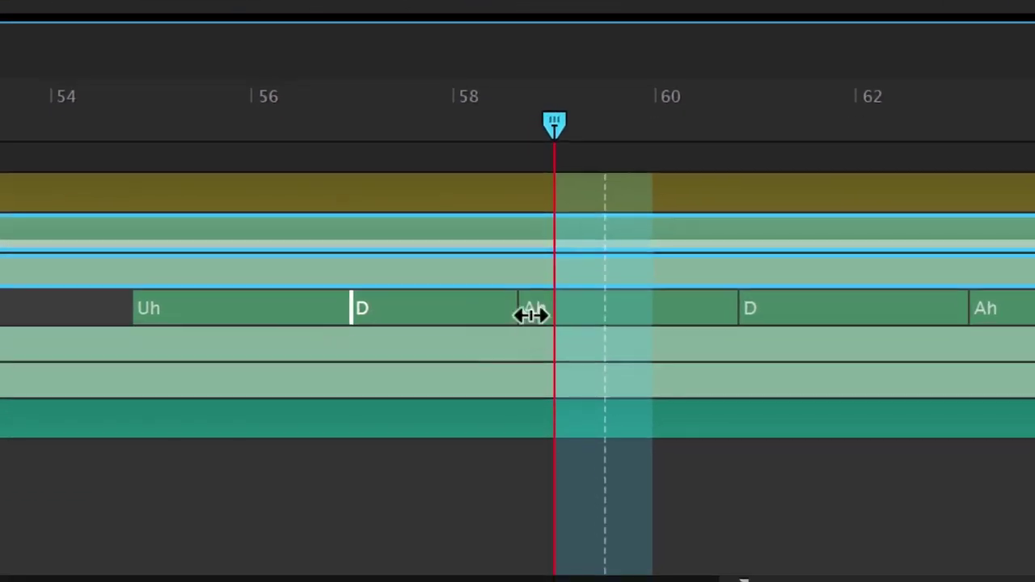
Step: Drag the D/Ah boundary so Ah starts just before frame 60, then delete and restore Ah
click(534, 313)
drag(467, 312, 615, 312)
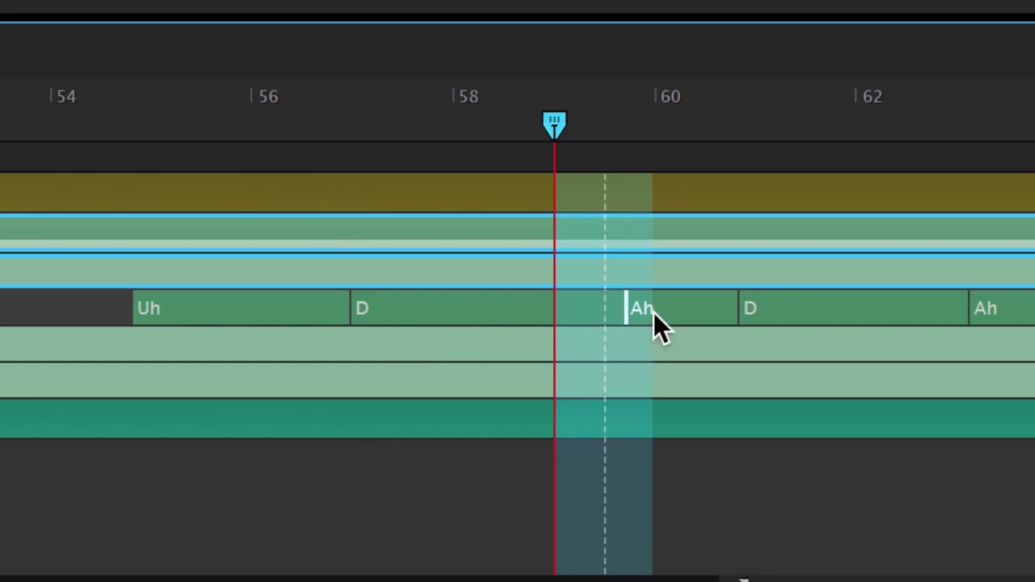
drag(625, 309, 585, 308)
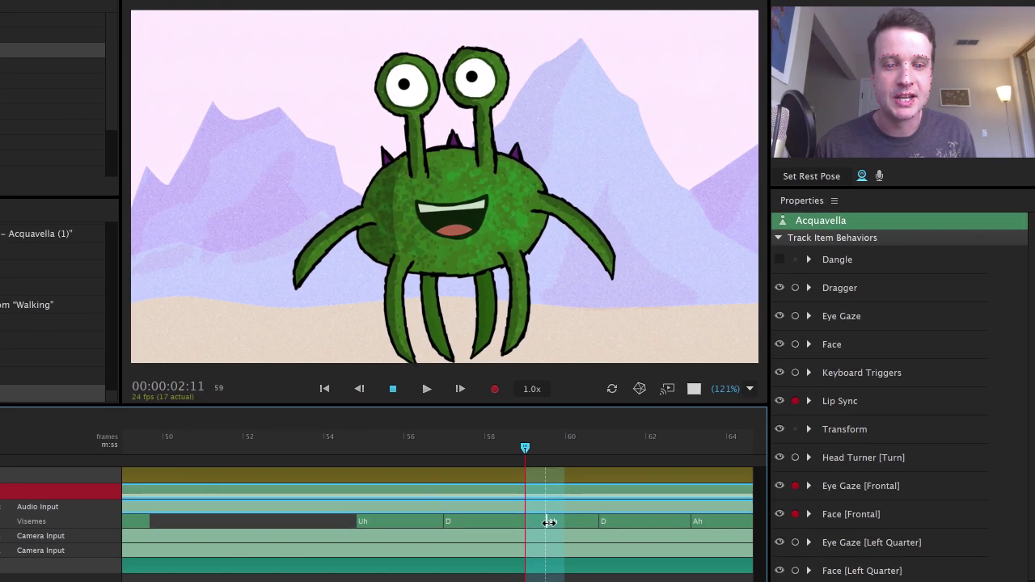
drag(549, 522, 557, 524)
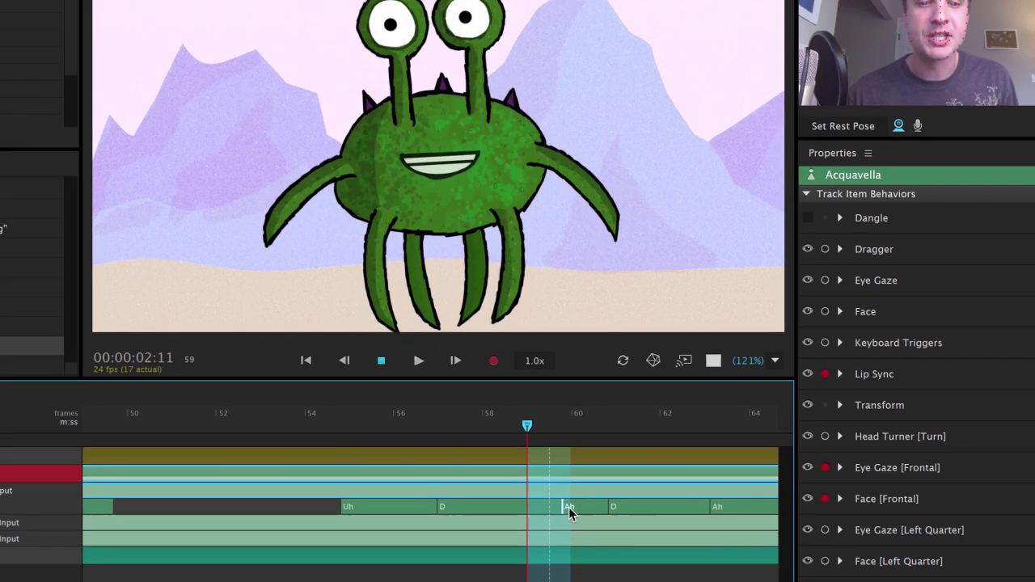
key(Delete)
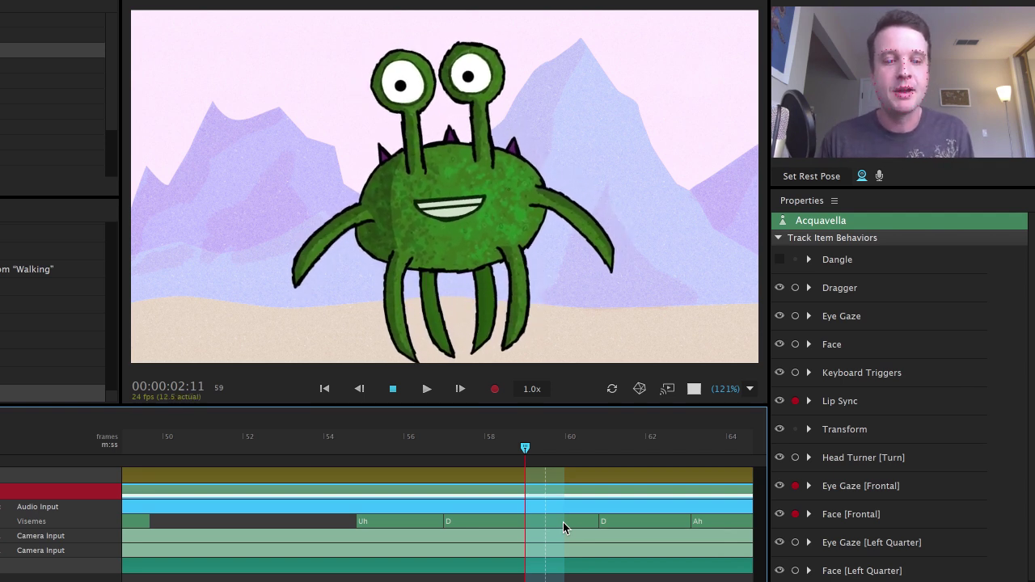
key(ctrl+z)
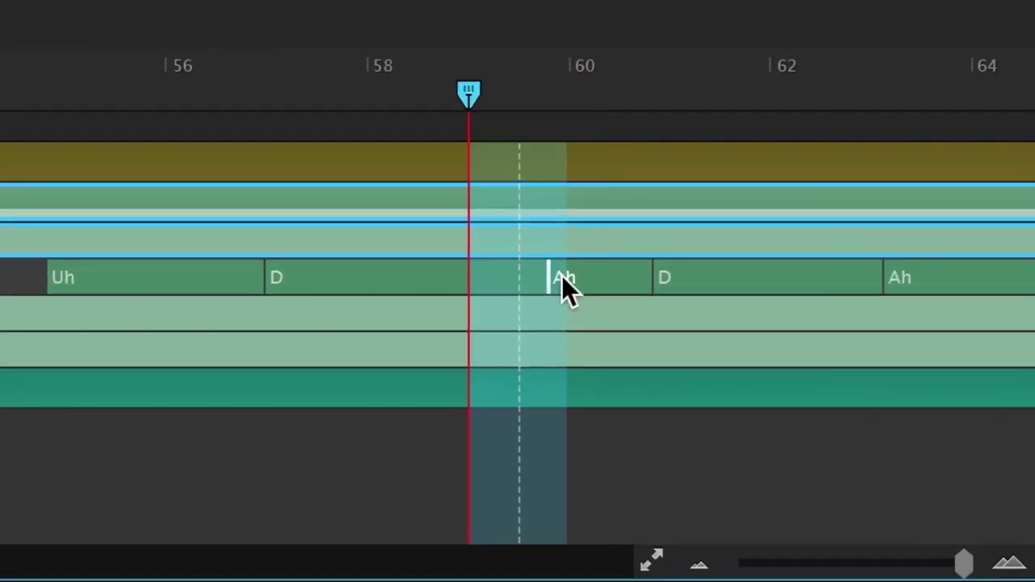
Step: Replace the Ah viseme near frame 60 with Silence and move the playhead to frame 62
right_click(562, 340)
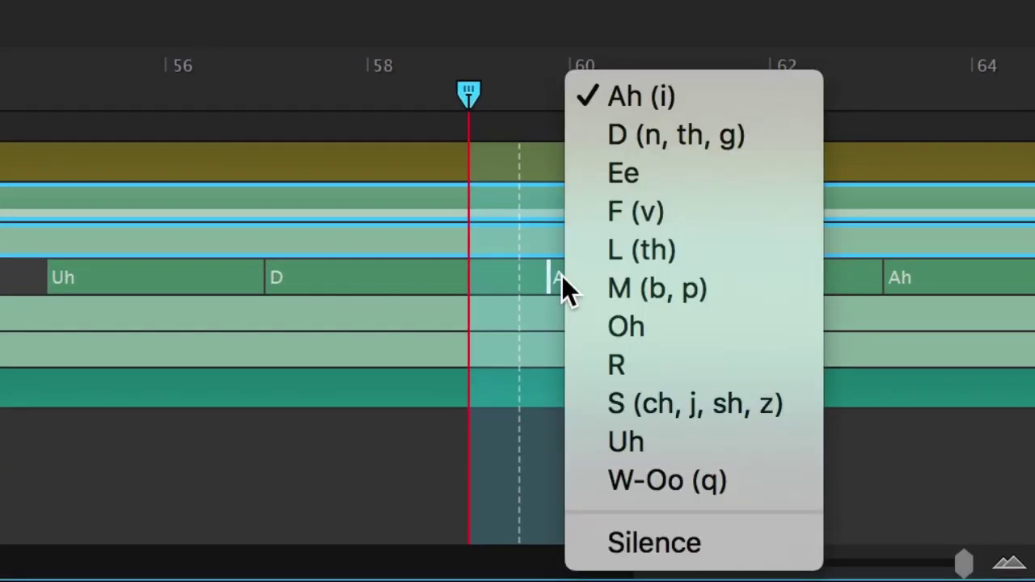
click(700, 551)
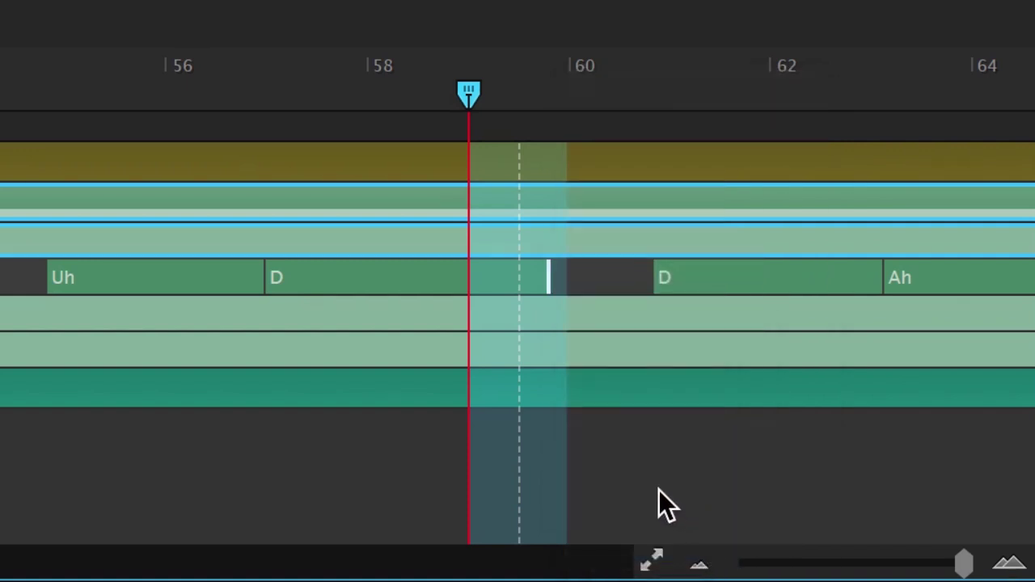
click(715, 275)
click(658, 79)
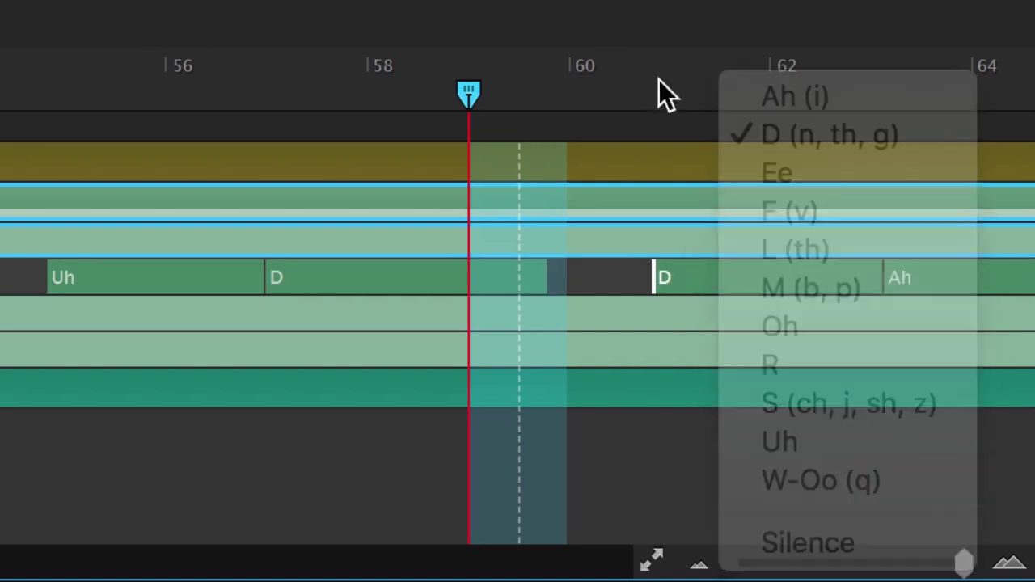
click(769, 95)
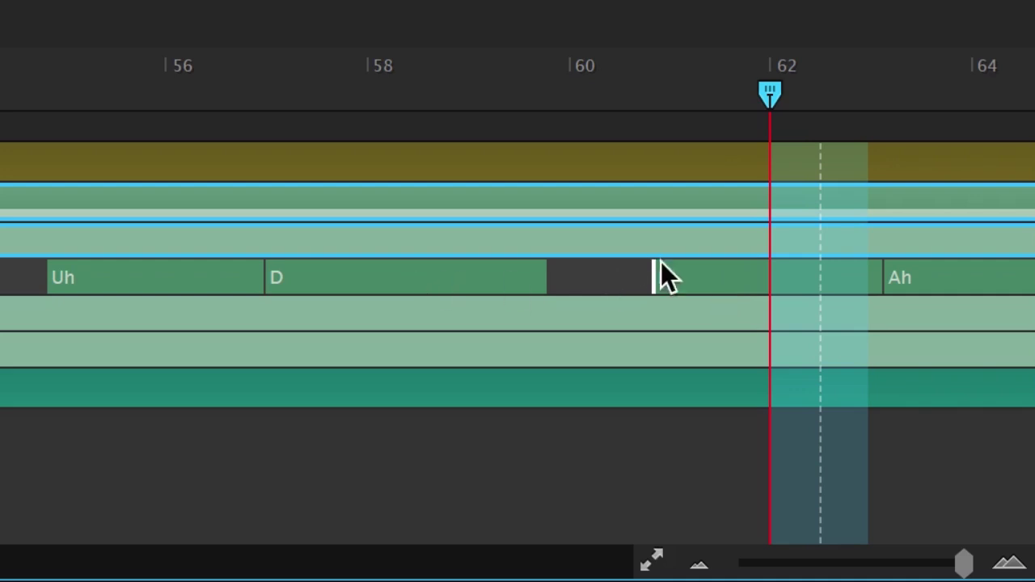
Step: Change the following D viseme to S (ch, j, sh, z), via Oh
click(705, 268)
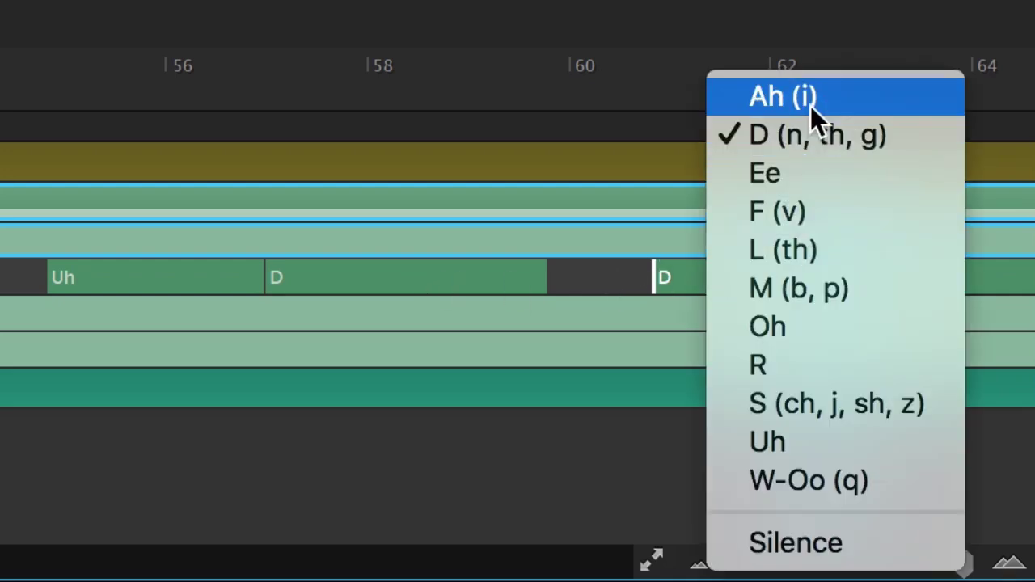
click(810, 315)
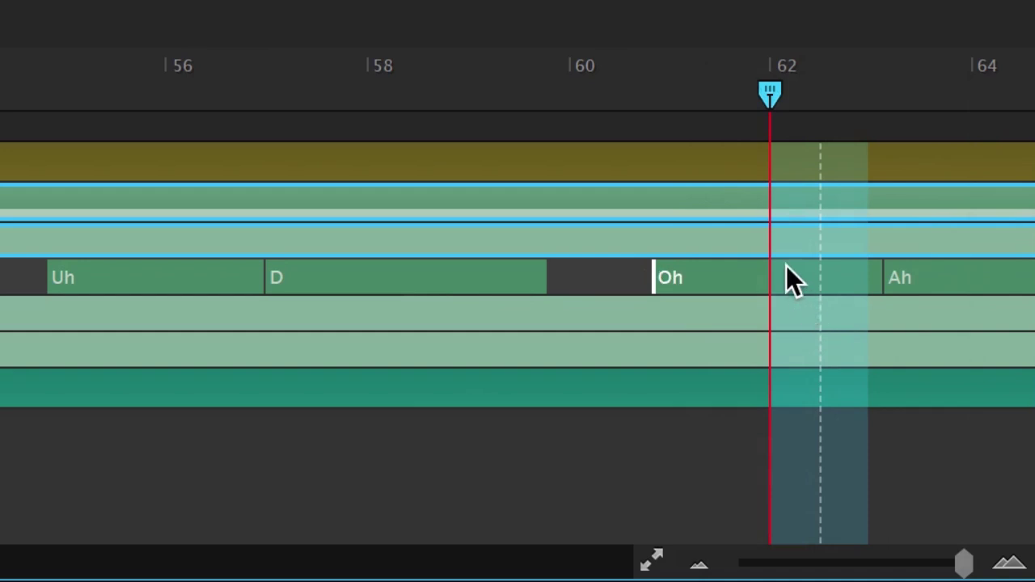
click(711, 268)
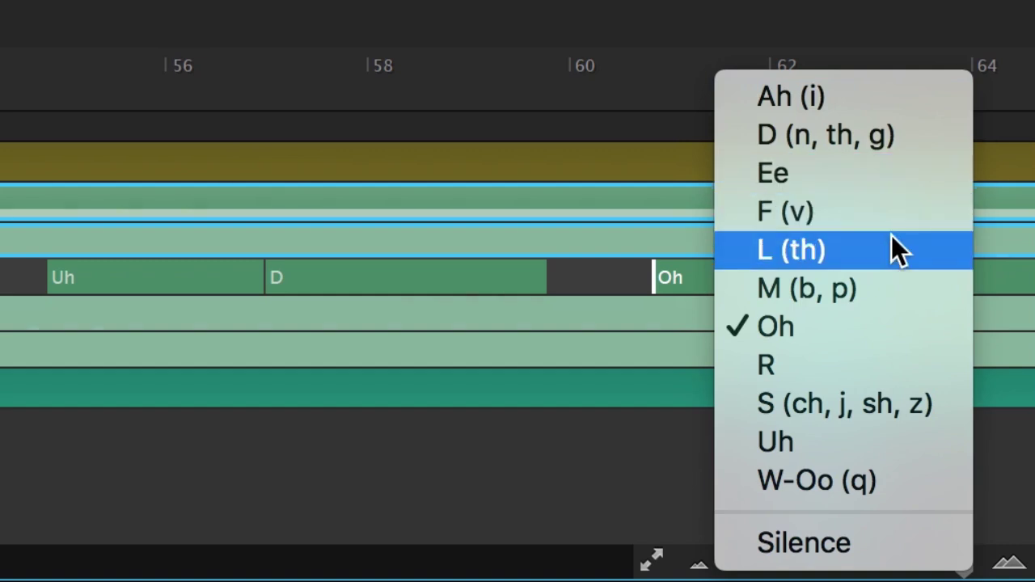
click(919, 401)
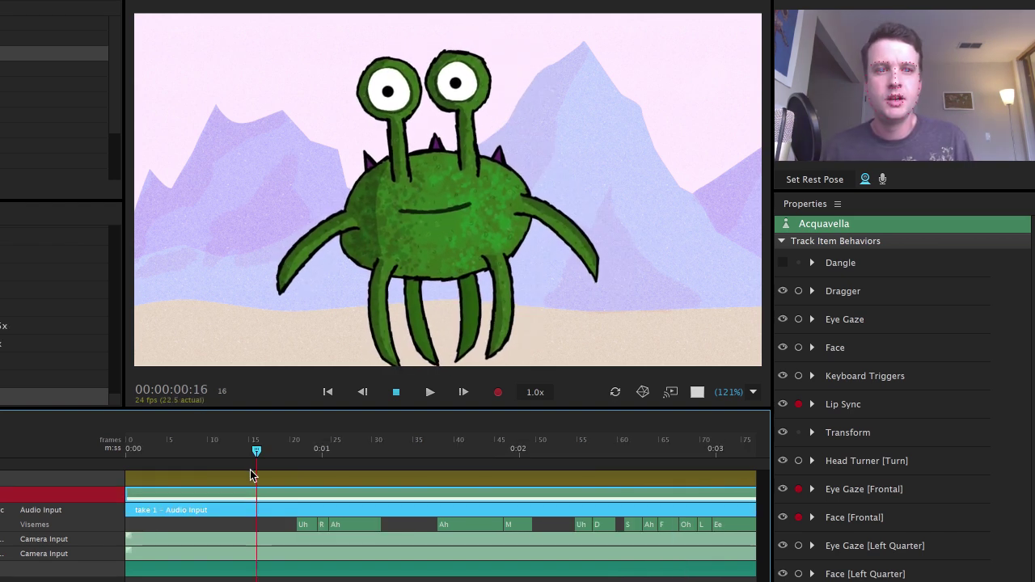
Step: Play back the take from frame 12 to review the corrected opening visemes
click(225, 449)
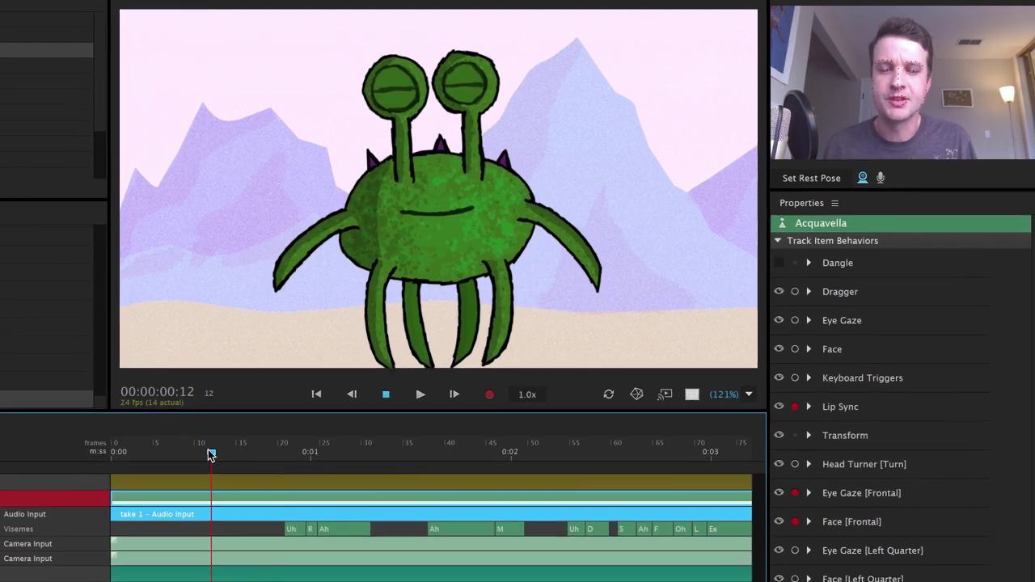
key(space)
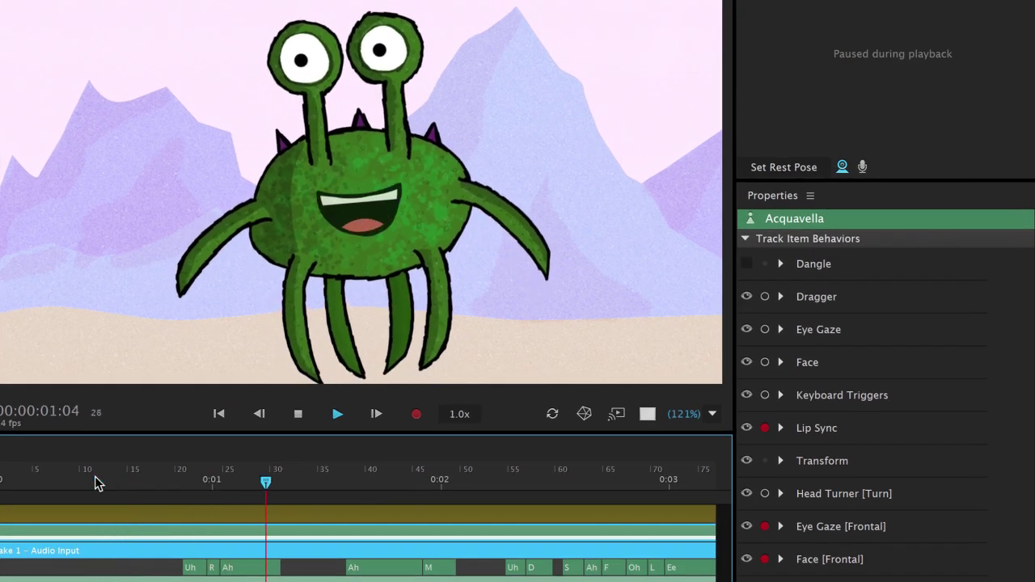
key(space)
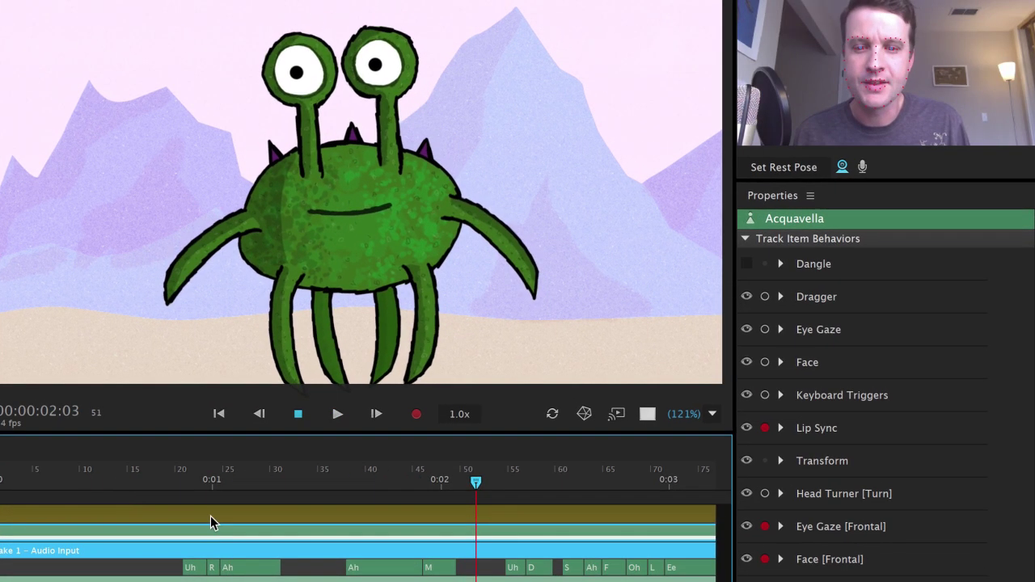
drag(189, 485, 194, 505)
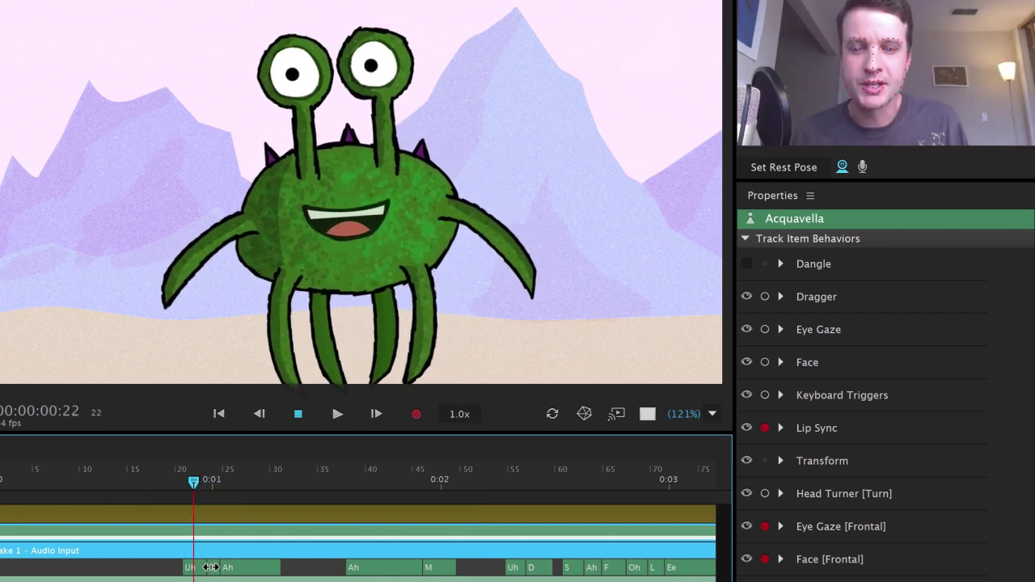
Step: Select the audio input take and review playback past 3 seconds toward the L viseme at frame 80
click(211, 567)
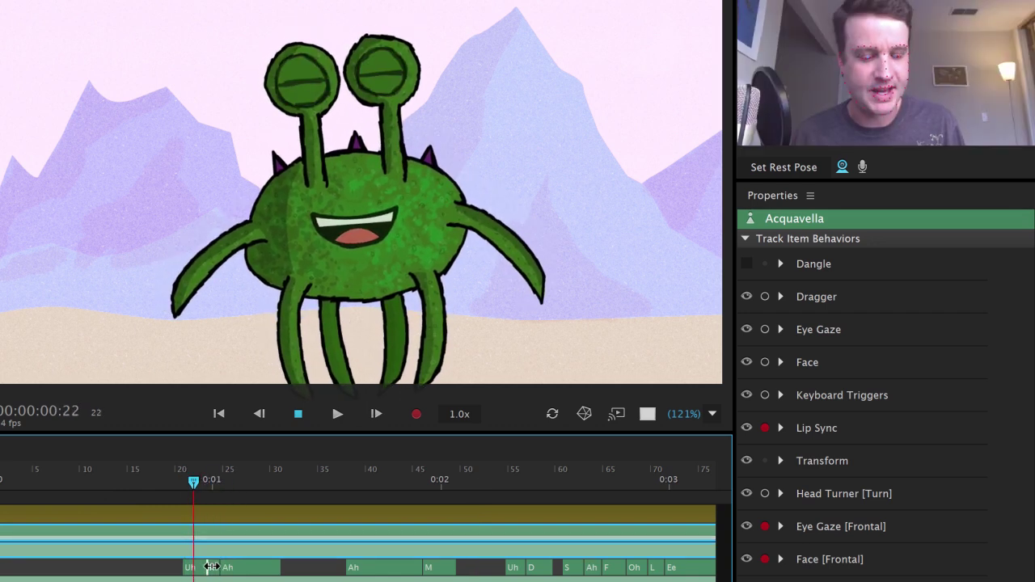
click(206, 551)
drag(166, 484, 291, 499)
click(102, 484)
key(space)
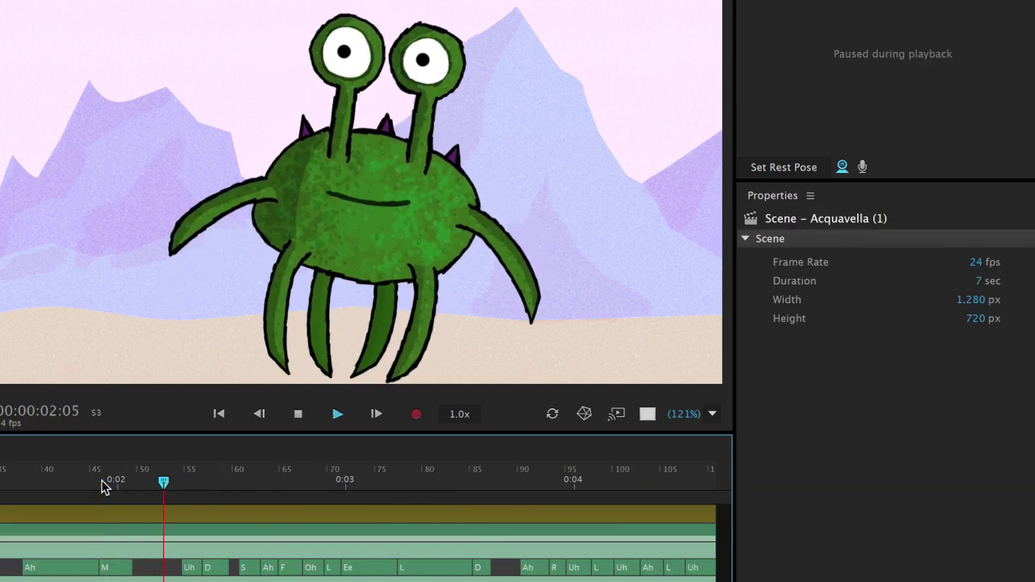
key(space)
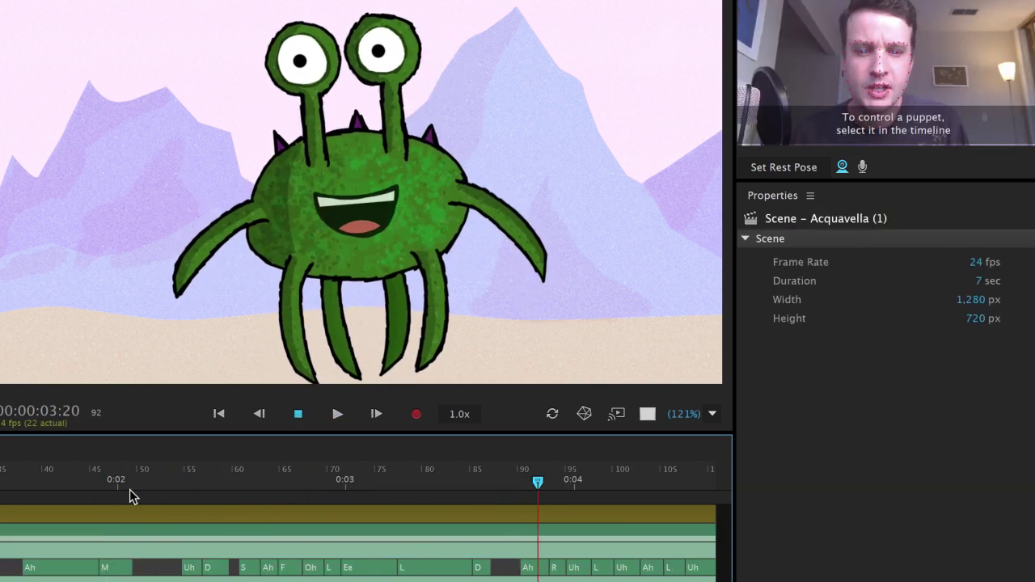
drag(374, 483, 413, 492)
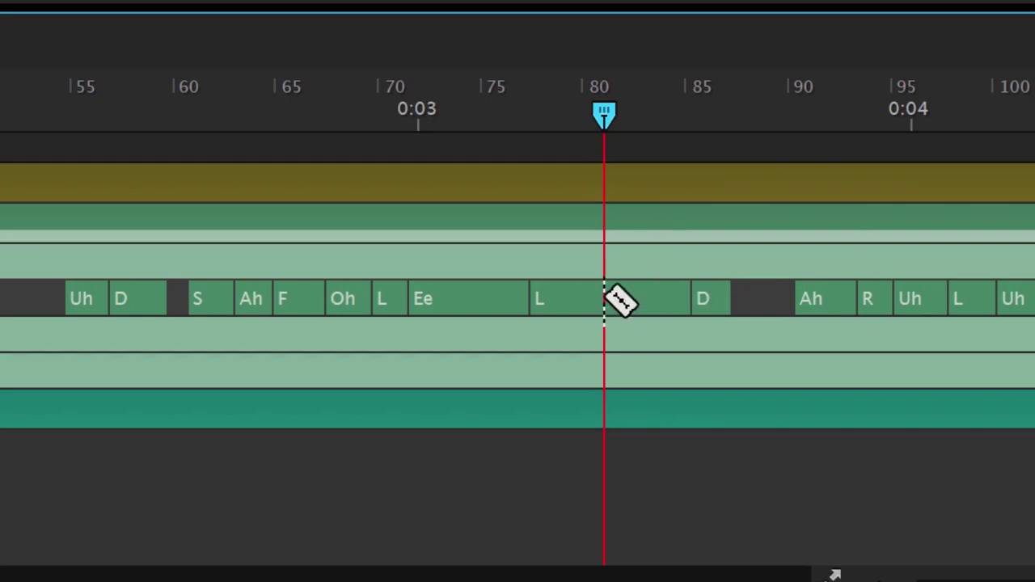
Step: Cut the L viseme at frame 80, set its second half to Ee, and return the playhead to about frame 70
click(614, 300)
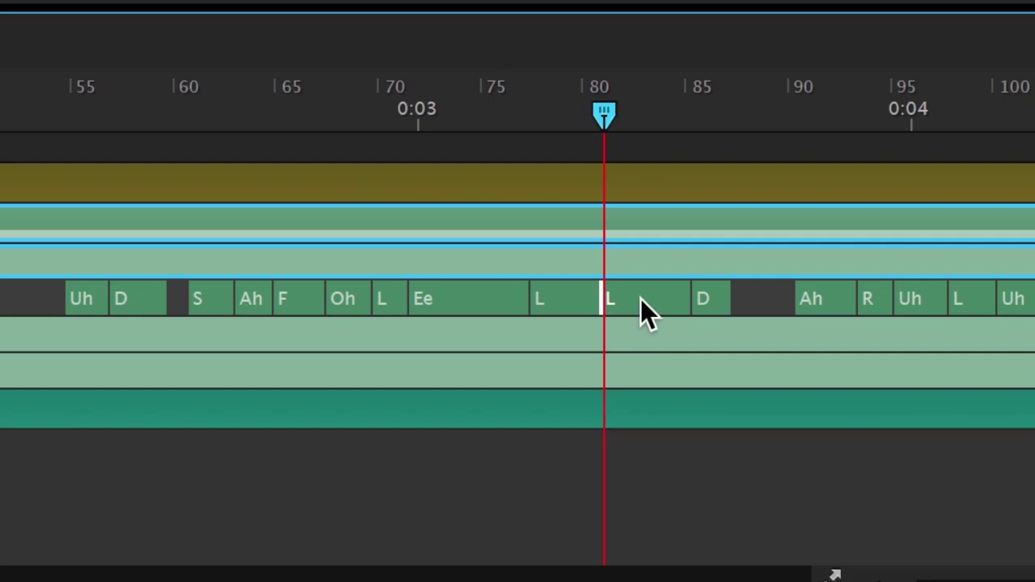
right_click(614, 300)
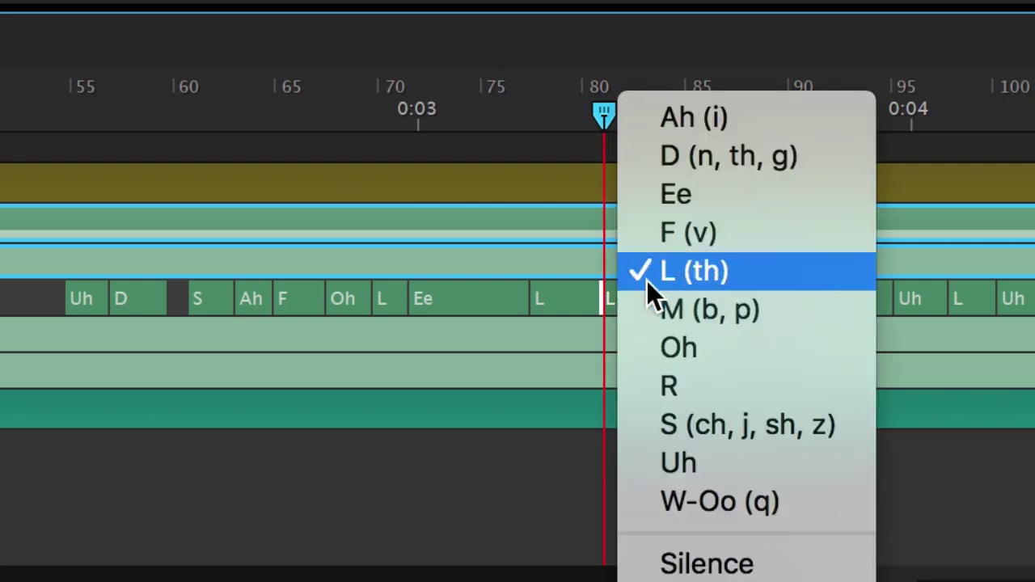
click(685, 194)
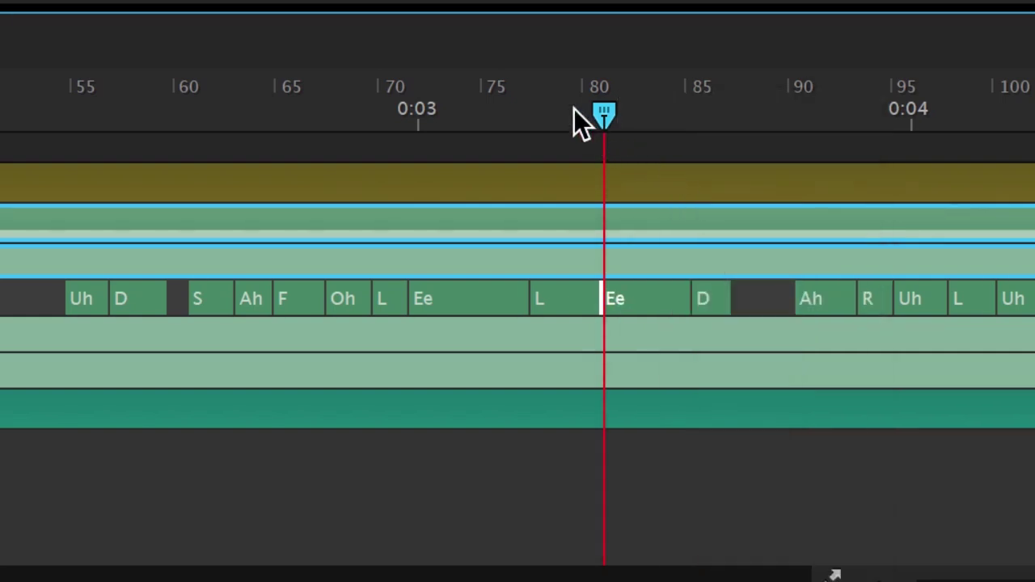
click(398, 112)
Step: Play the edit at 0.5x speed and insert an Oh viseme in the empty stretch near frame 7
click(681, 46)
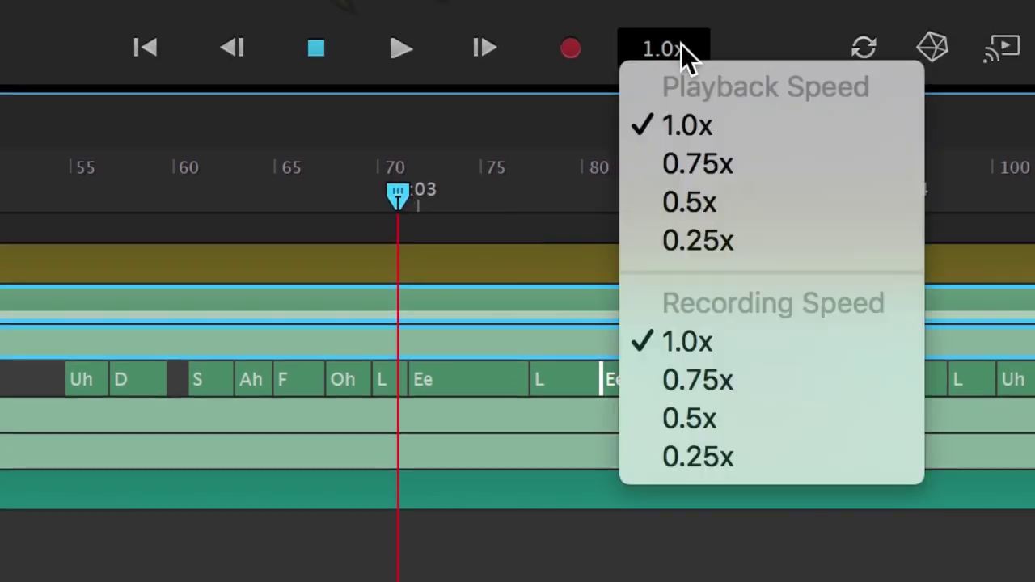
click(711, 203)
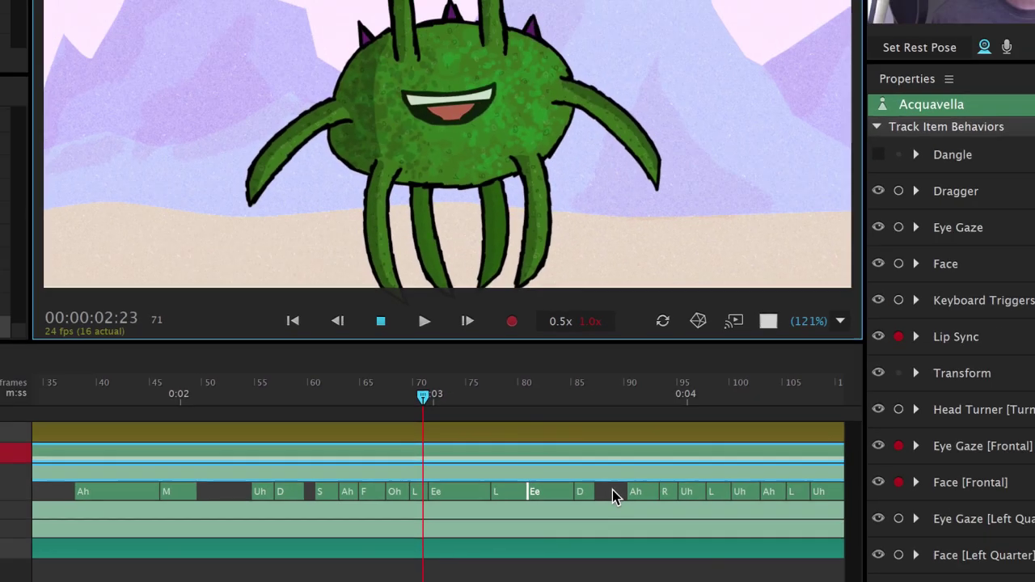
key(space)
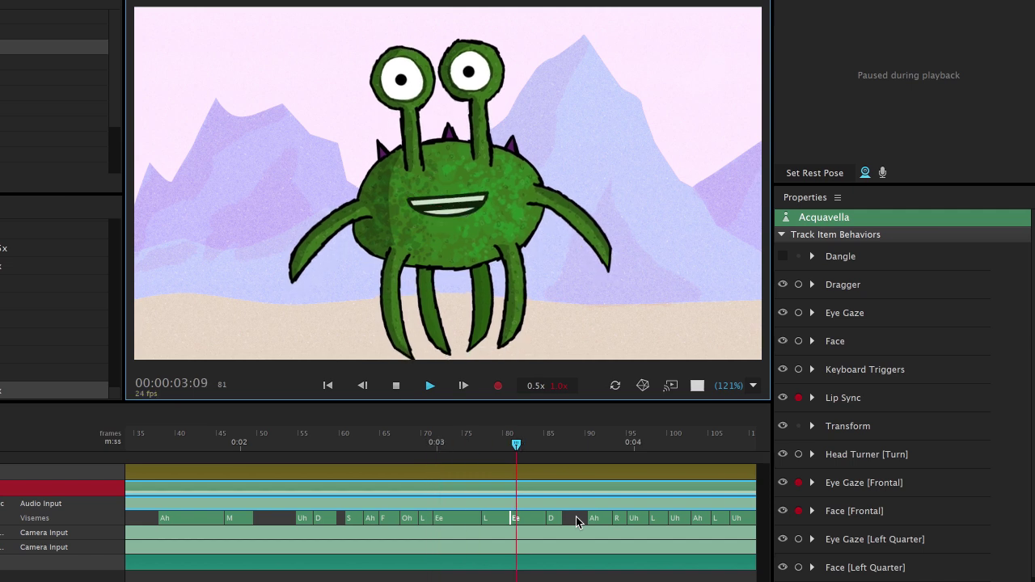
key(space)
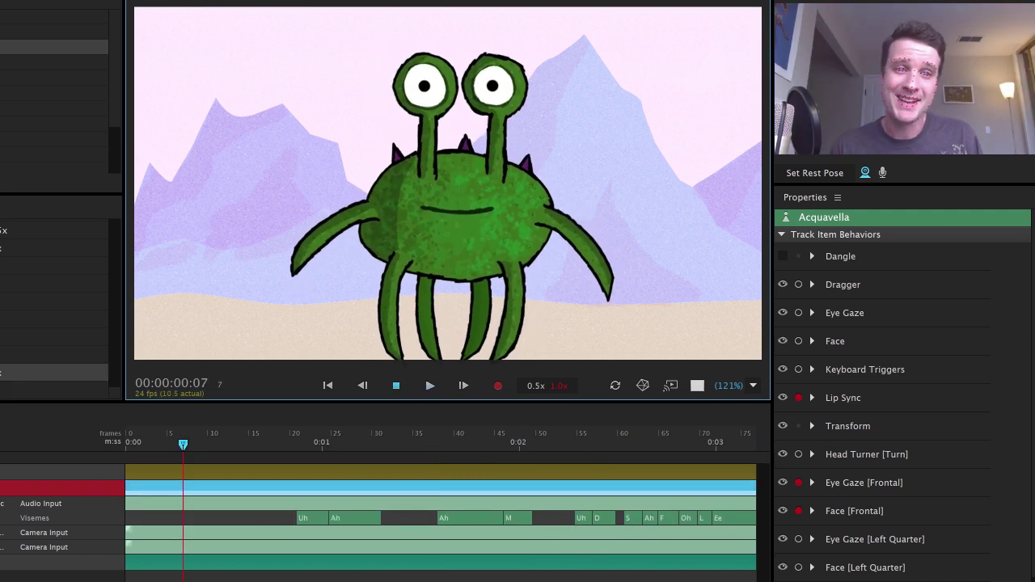
click(183, 521)
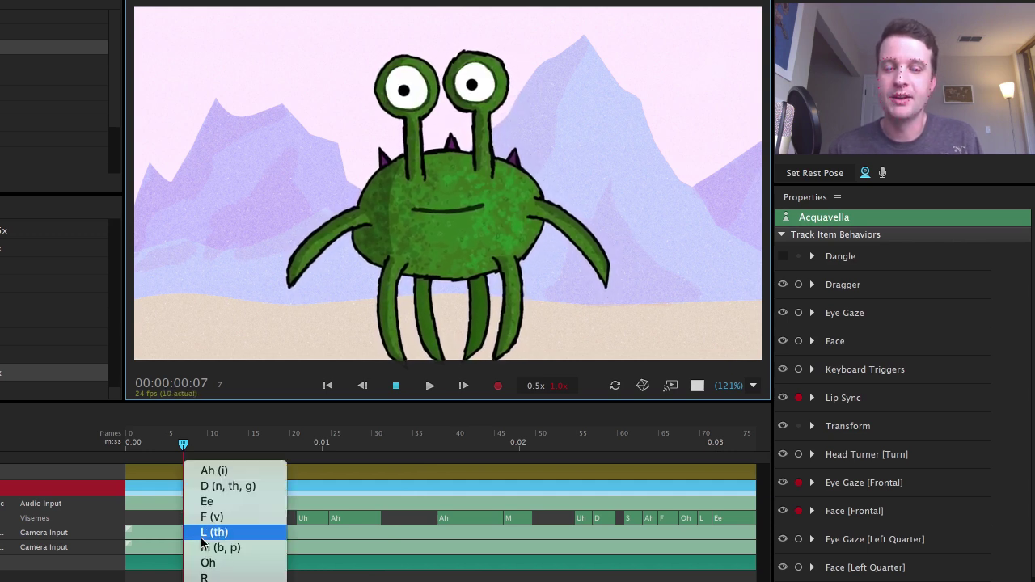
click(208, 563)
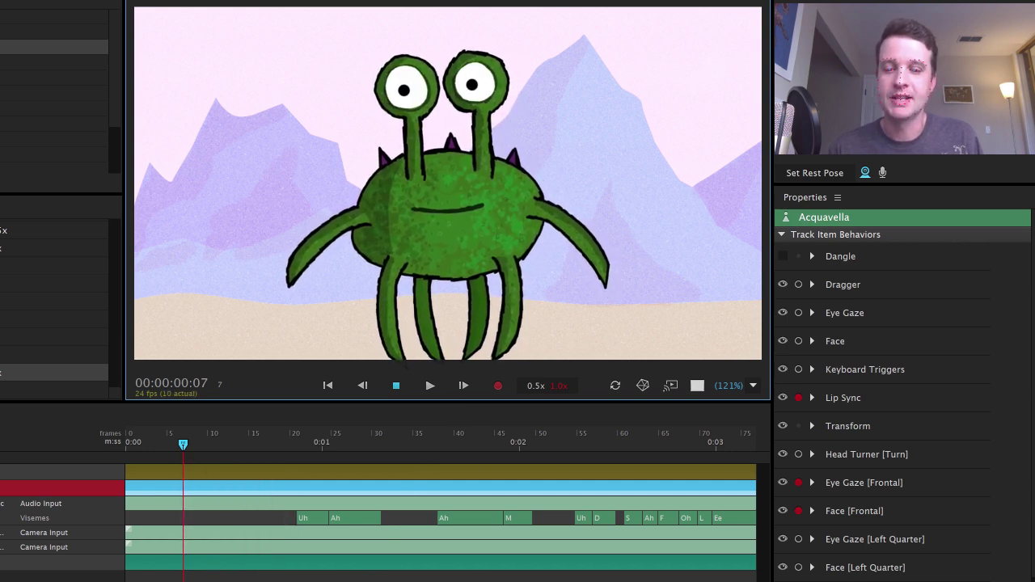
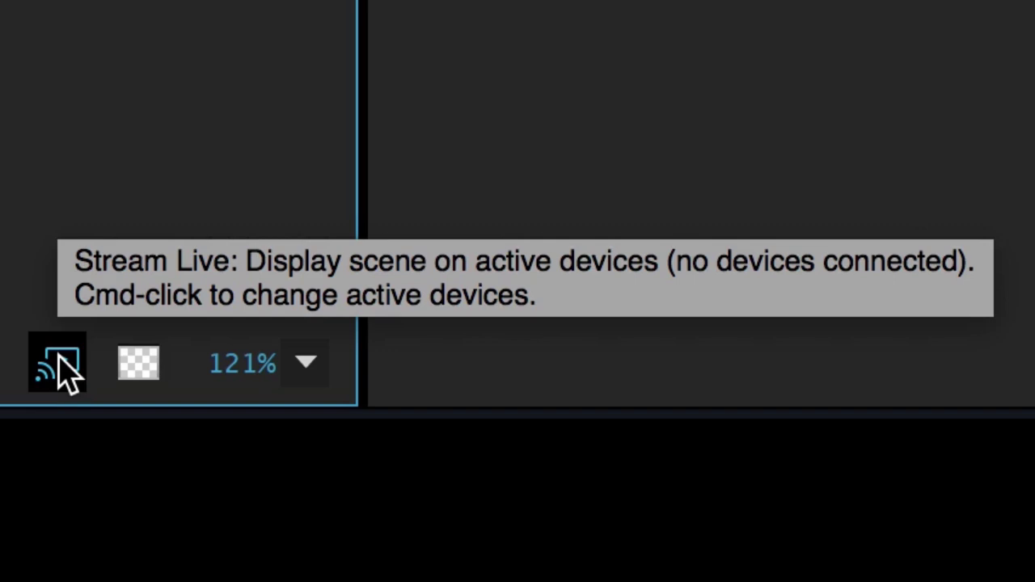
Step: Open Preferences > Live Output, where Mercury Transmit and Syphon are on and no video device is checked
super+click(61, 366)
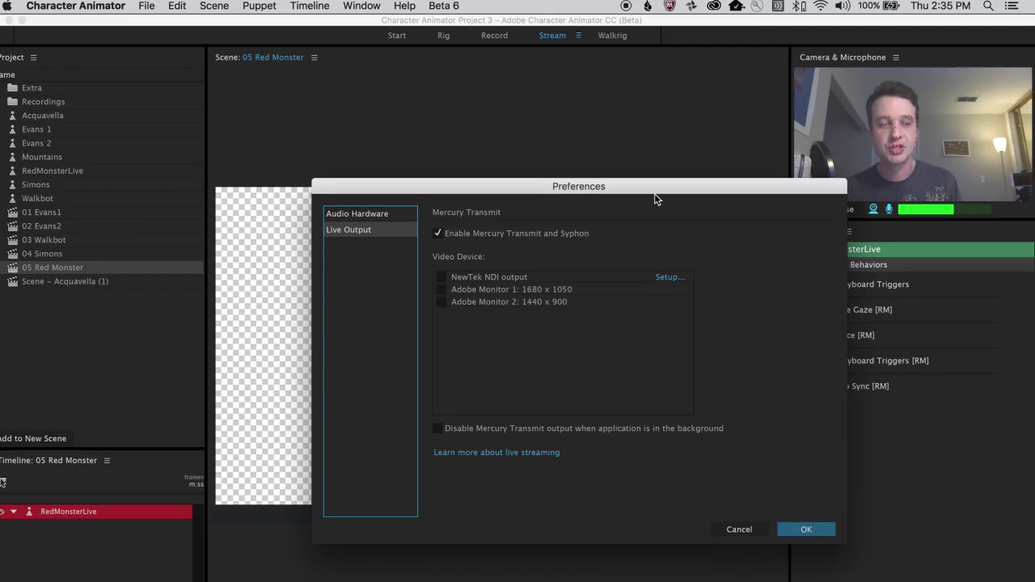
drag(597, 175, 577, 172)
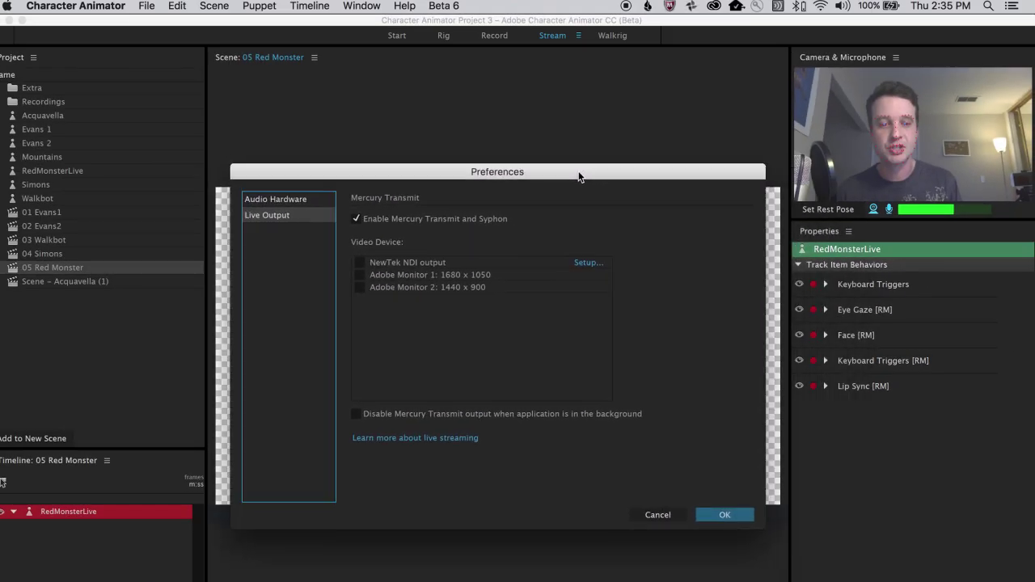
click(105, 4)
click(99, 5)
click(490, 351)
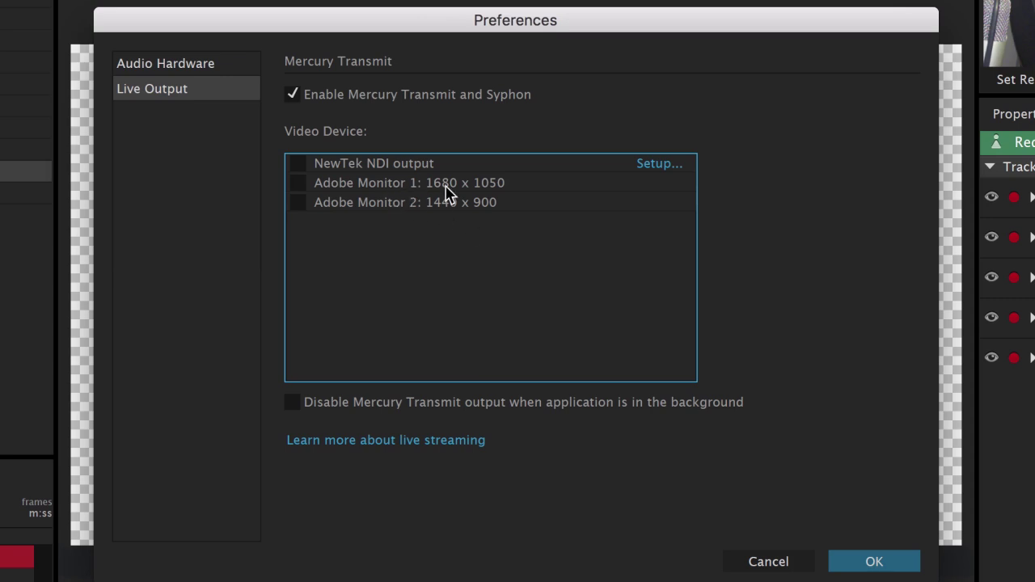
Step: Enable NewTek NDI output in the Video Device list and confirm the Preferences with OK
click(298, 184)
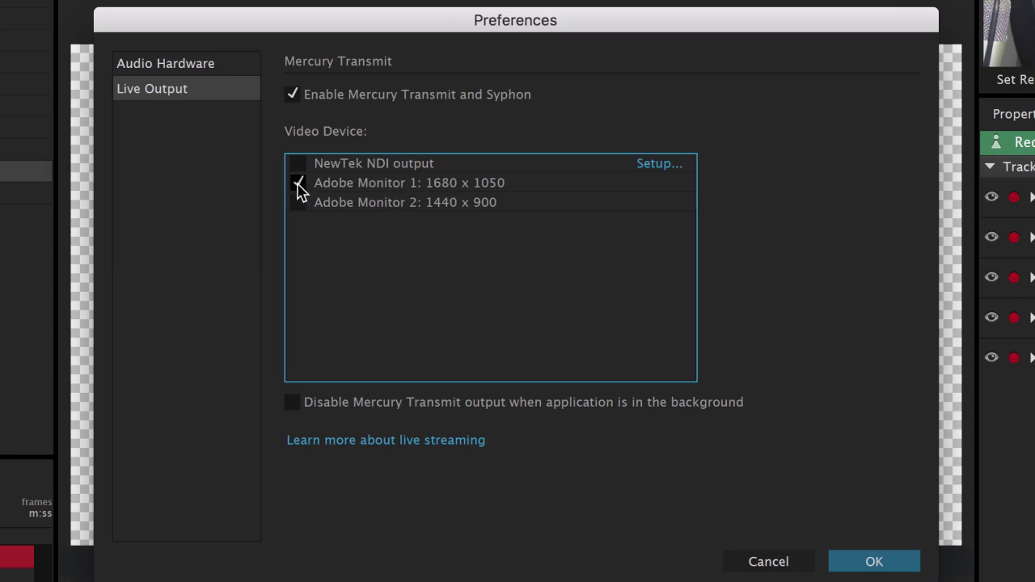
click(872, 561)
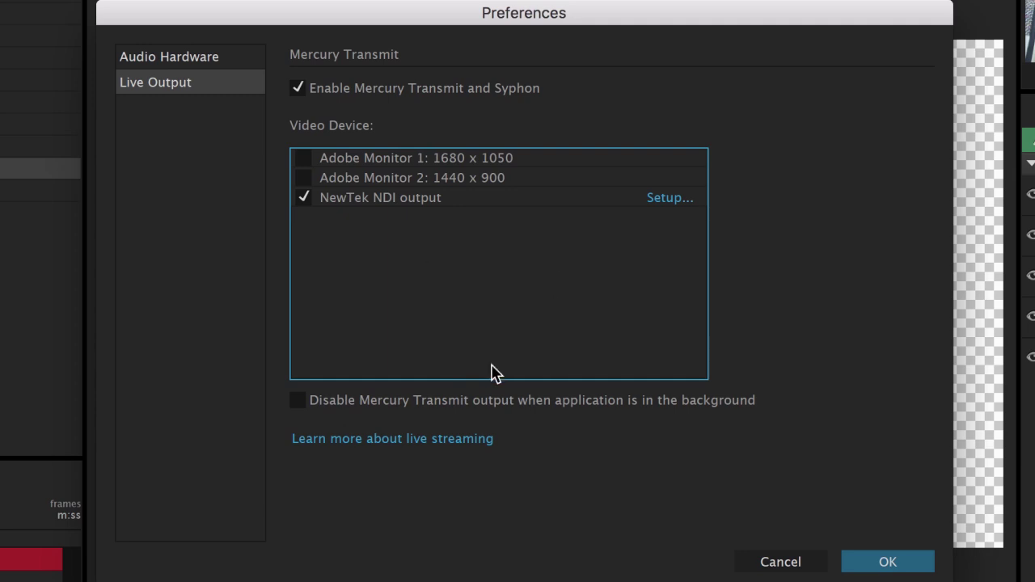
click(885, 558)
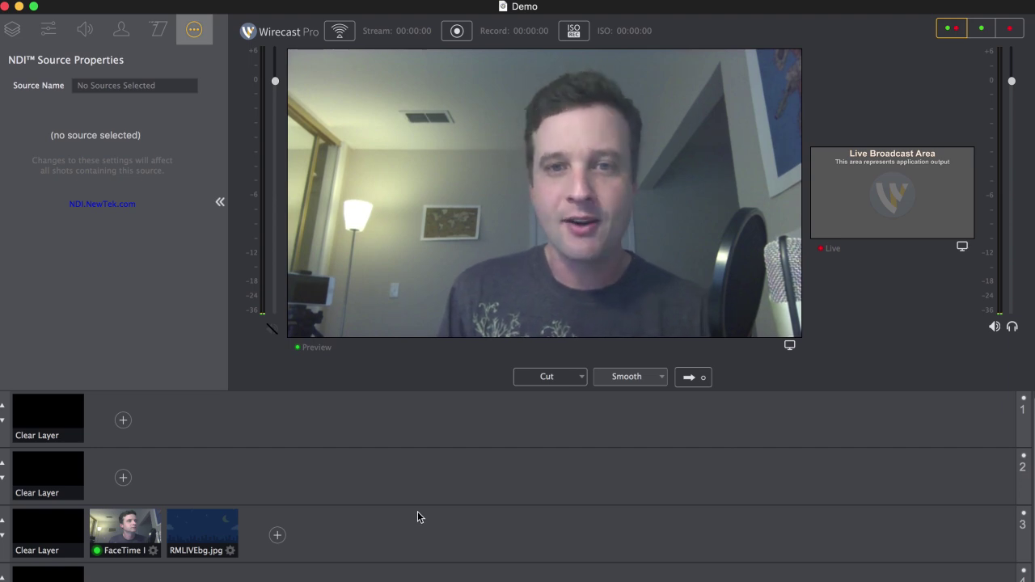
Step: Preview the RMLIVEbg.jpg shot, then add the Adobe Character Animator NDI capture source to layer 1
click(188, 529)
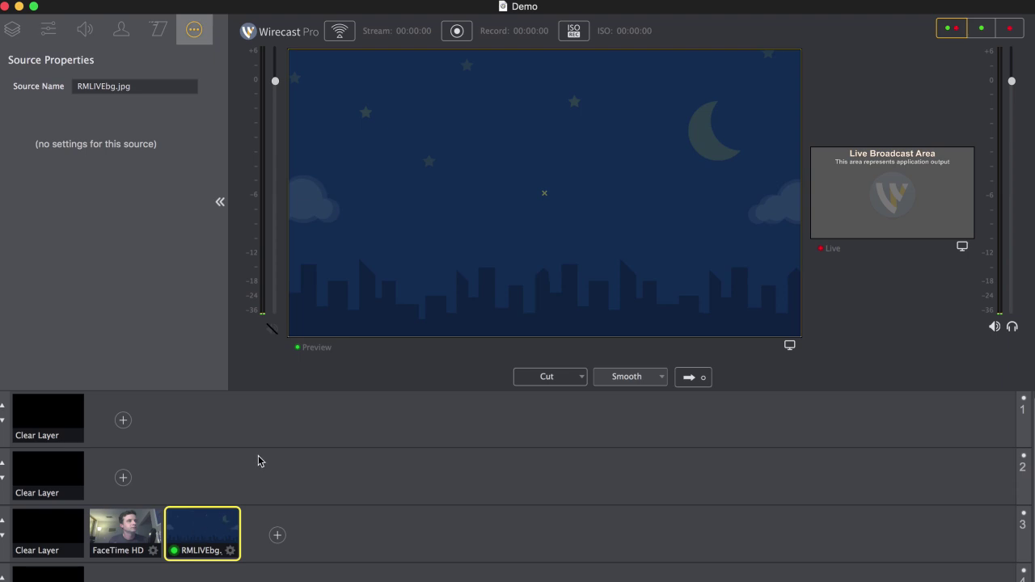
click(124, 421)
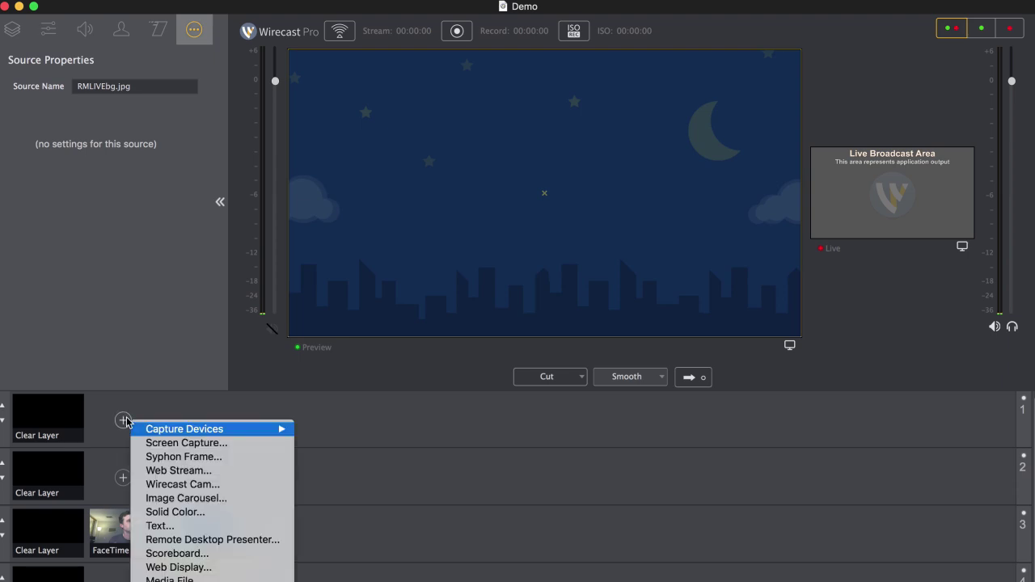
mouse_move(133, 427)
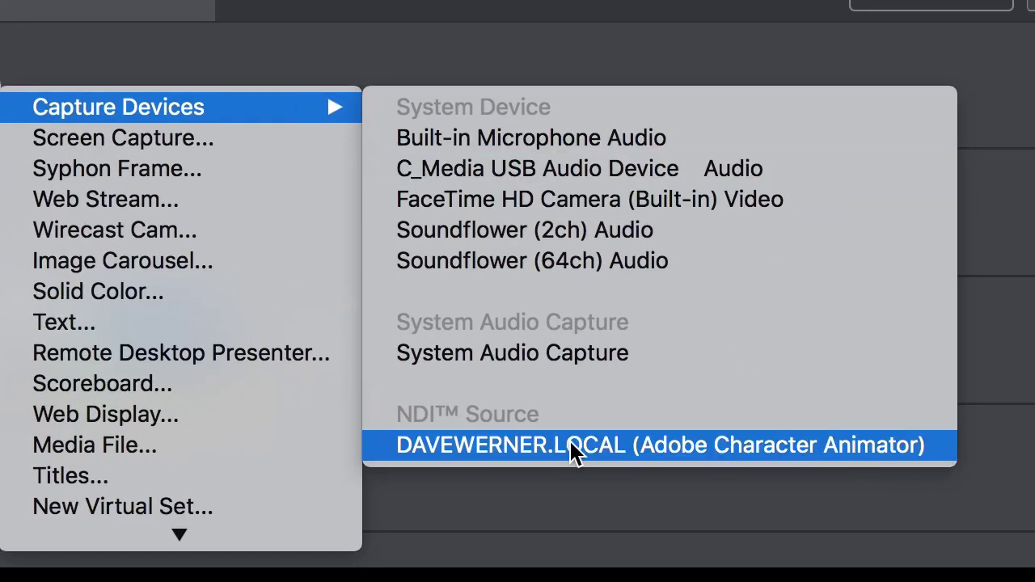
click(896, 447)
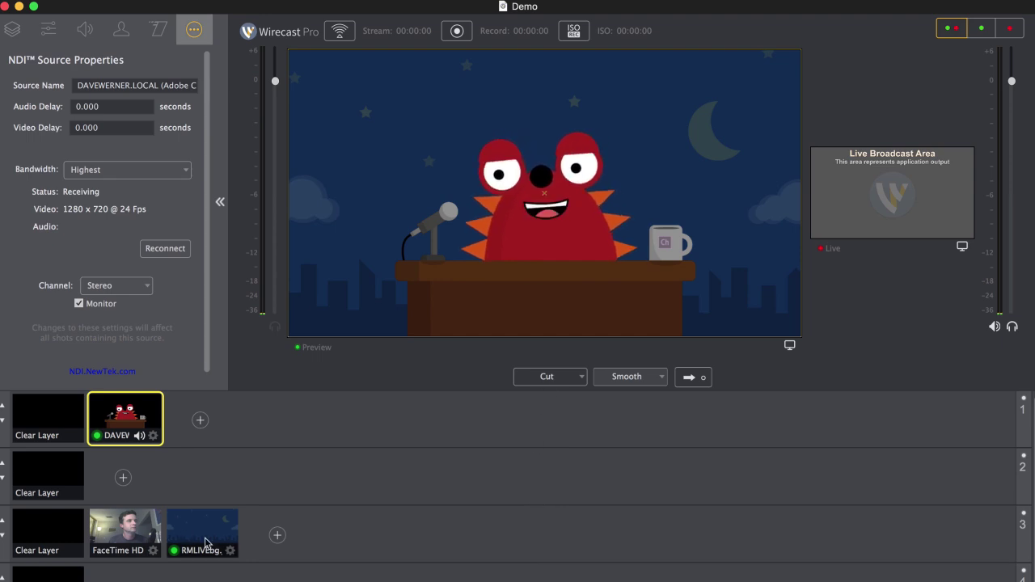
Step: Switch layer 3 to the FaceTime HD webcam shot and drag the NDI monster overlay left
click(123, 530)
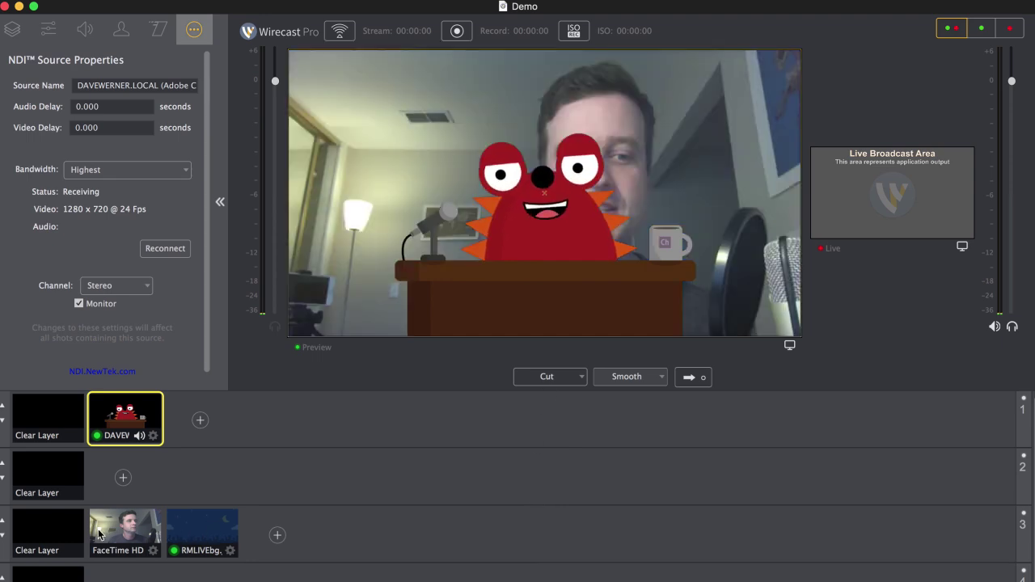
click(569, 301)
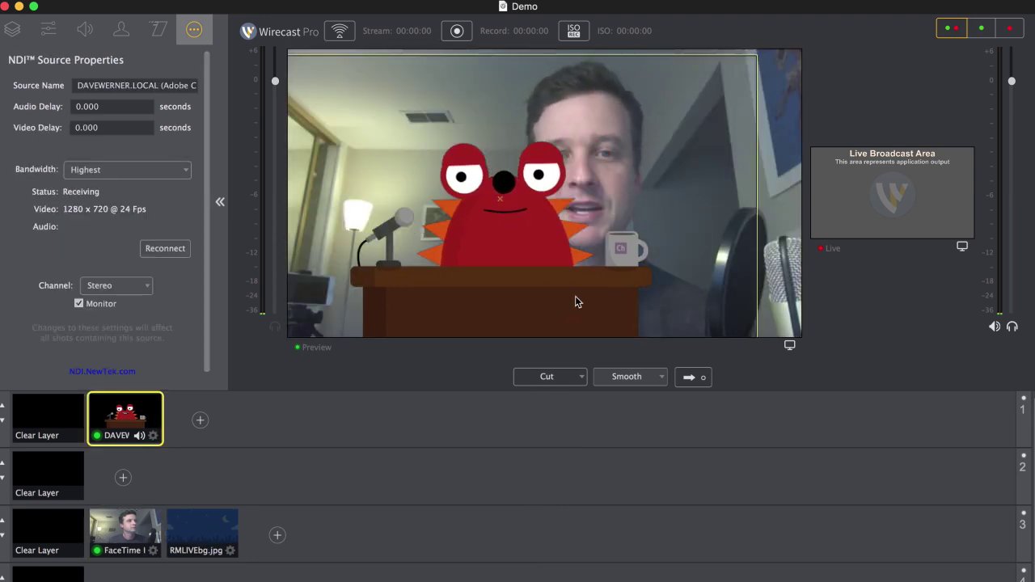
mouse_move(453, 304)
mouse_down()
mouse_move(435, 296)
mouse_move(457, 297)
mouse_up()
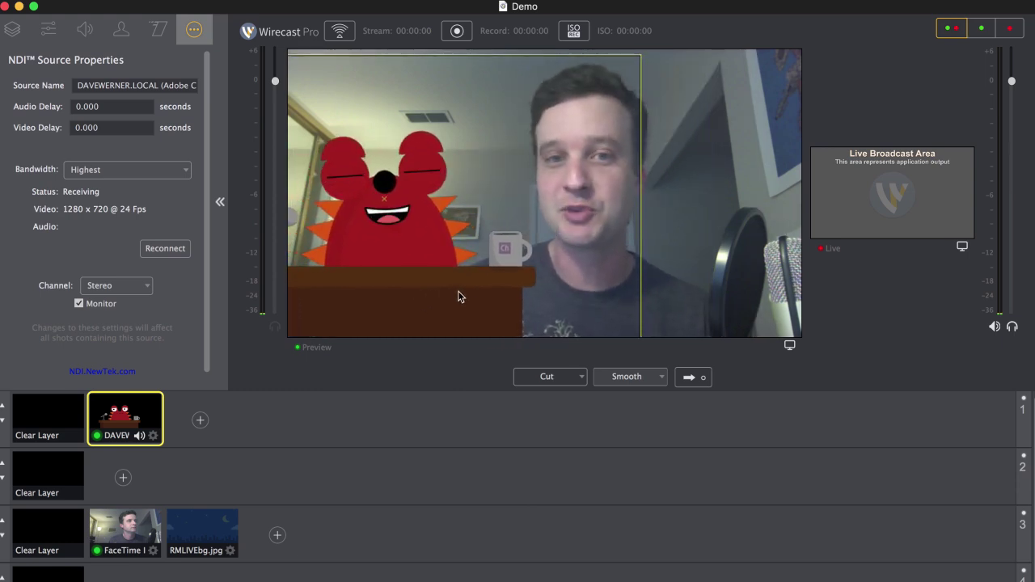
click(138, 529)
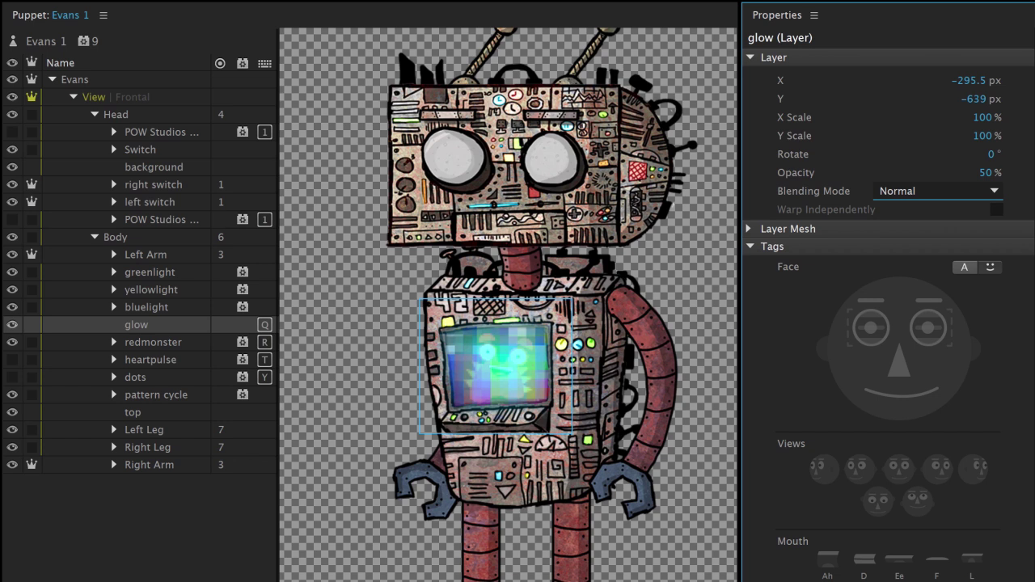
Step: Compare the glow layer hidden and shown, then change its blending mode to Linear Dodge (Add)
click(187, 327)
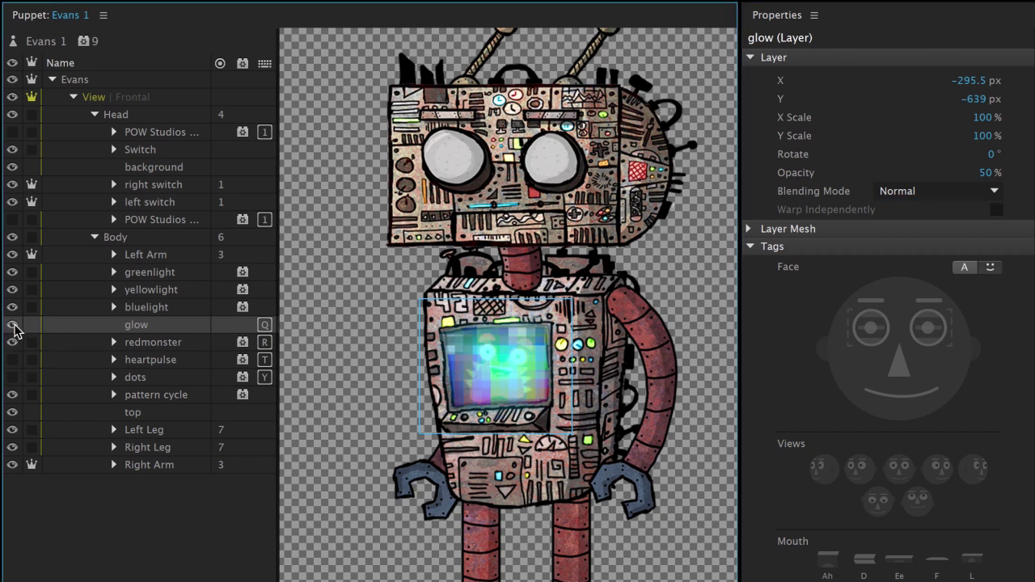
click(12, 324)
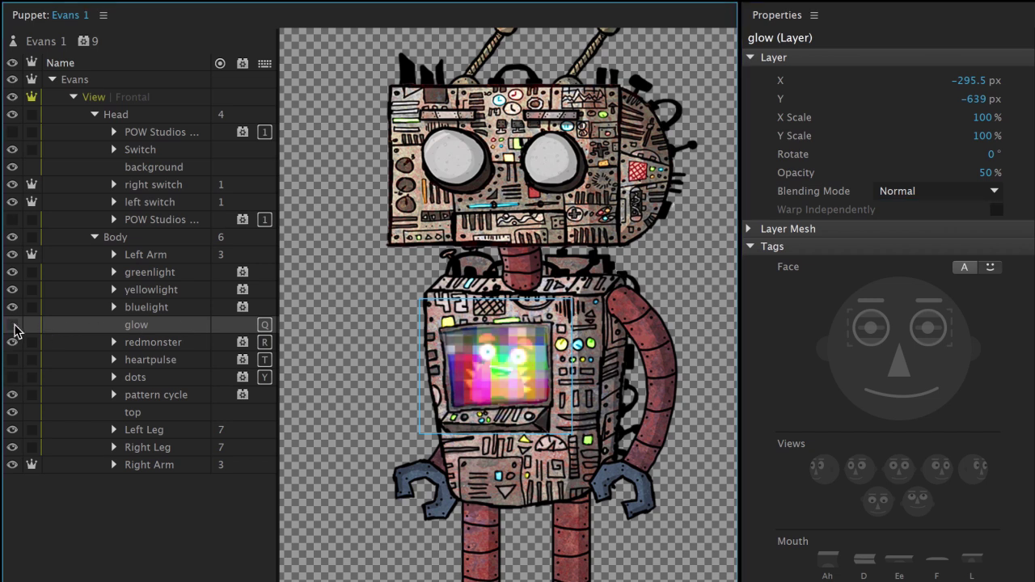
click(13, 324)
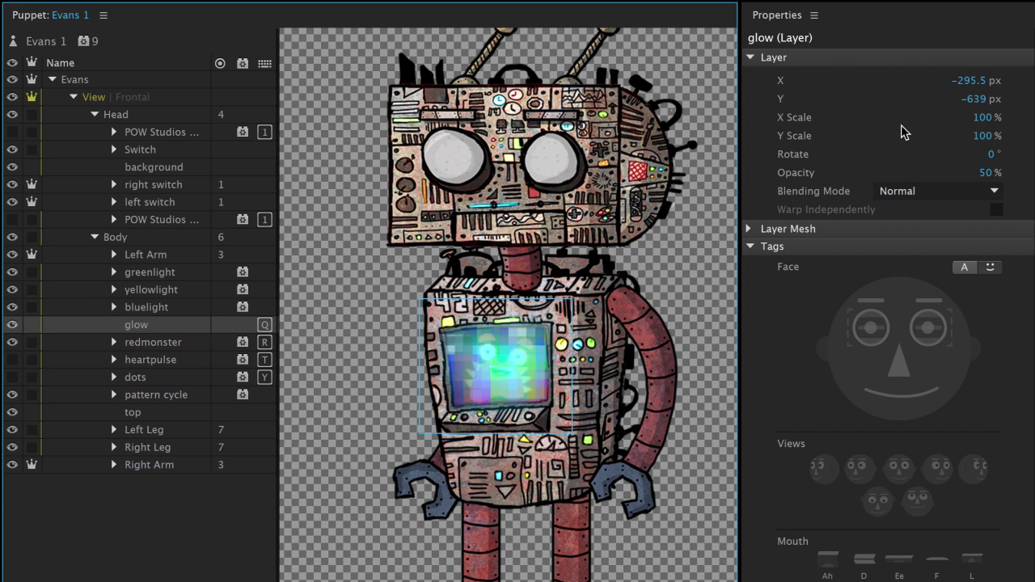
click(934, 194)
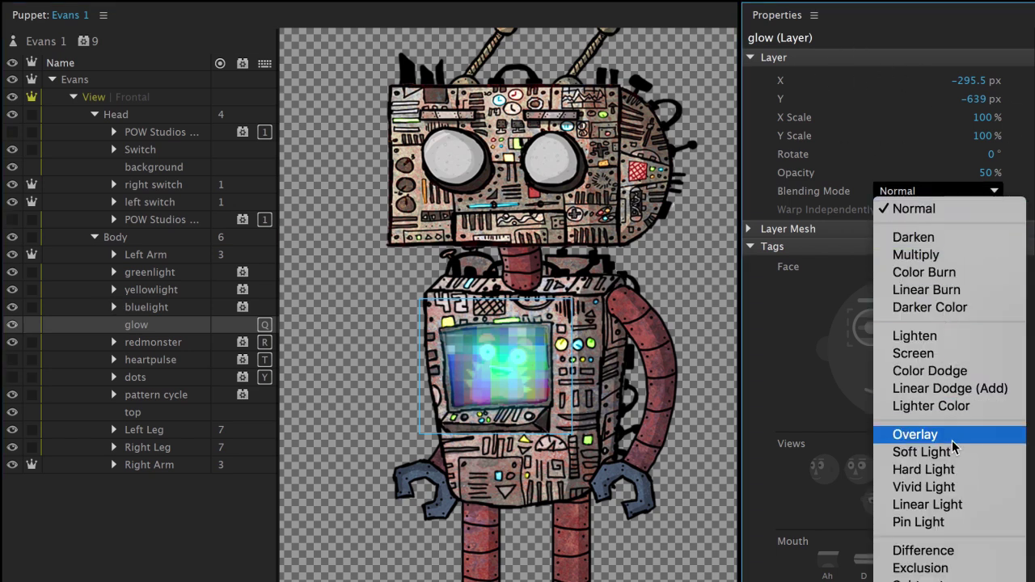
key(Escape)
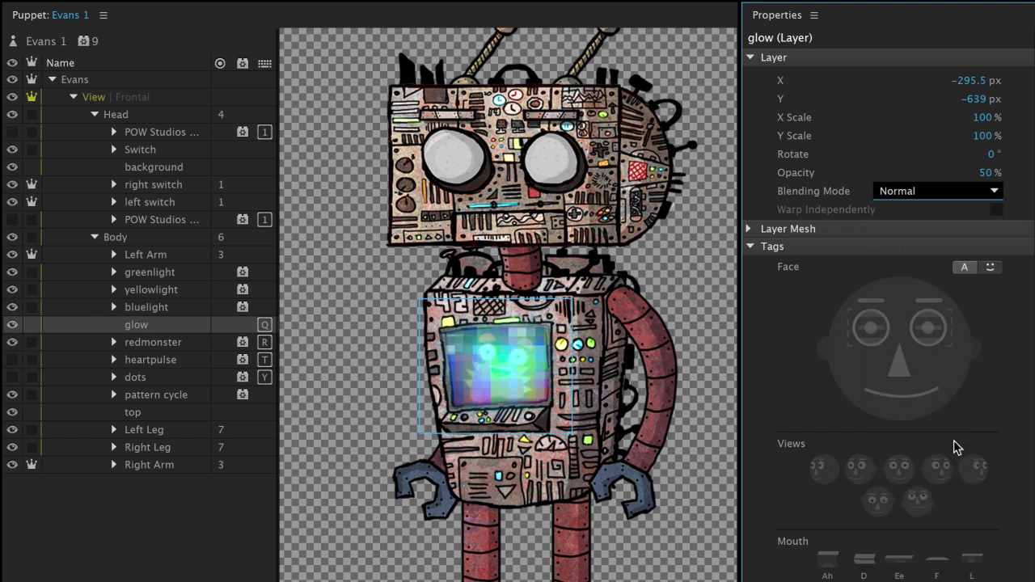
click(948, 194)
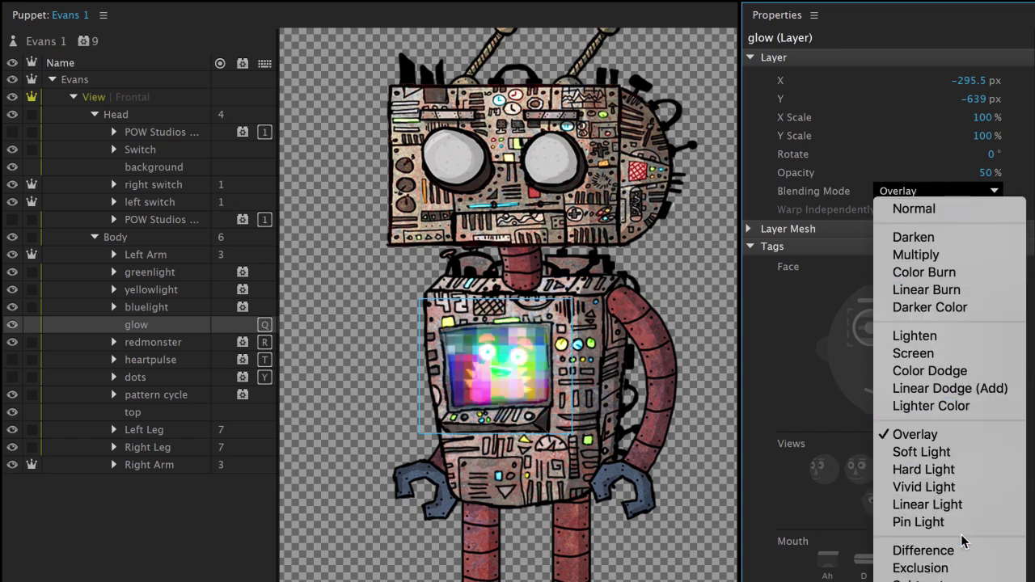
key(Escape)
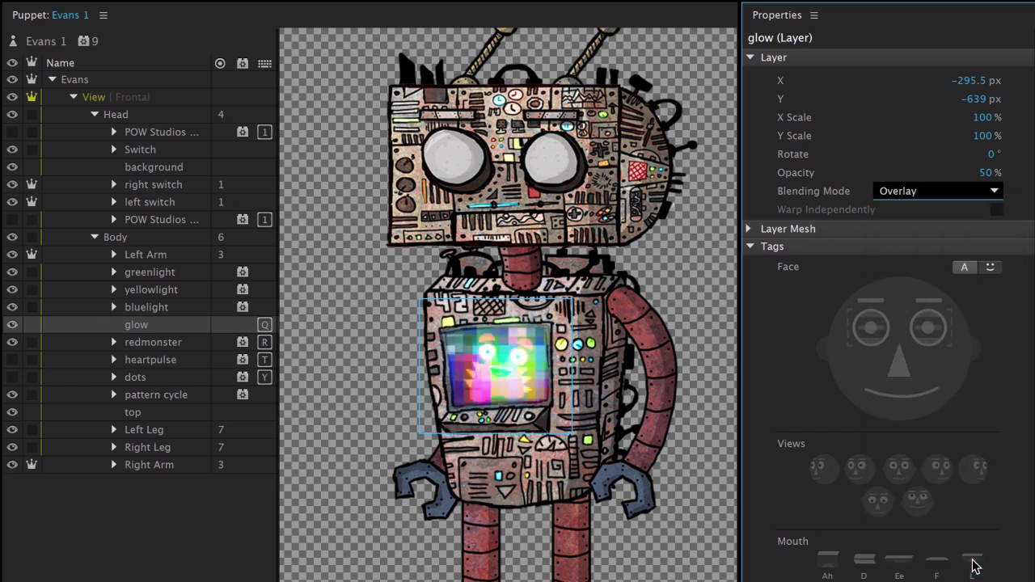
click(938, 193)
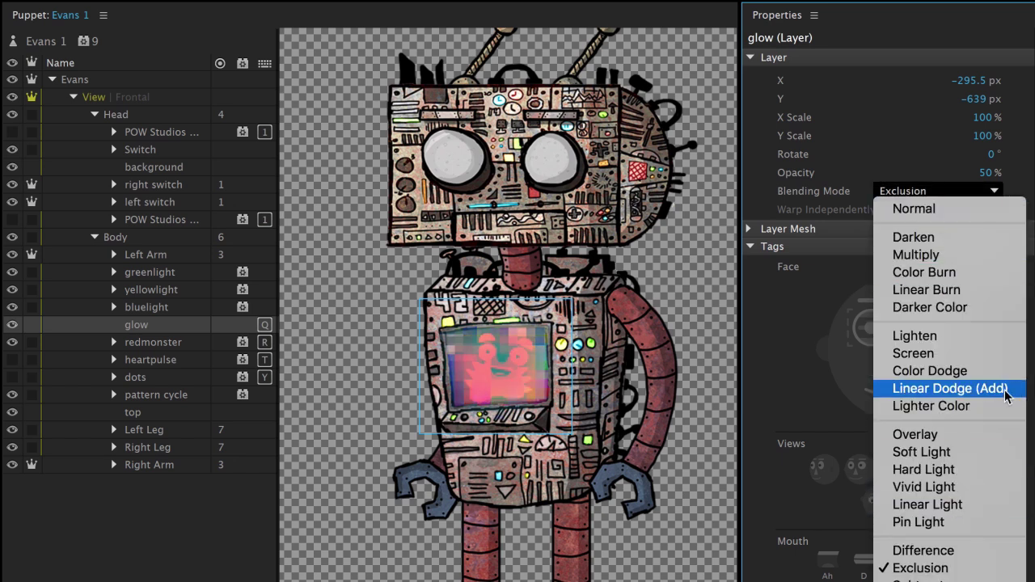
key(Escape)
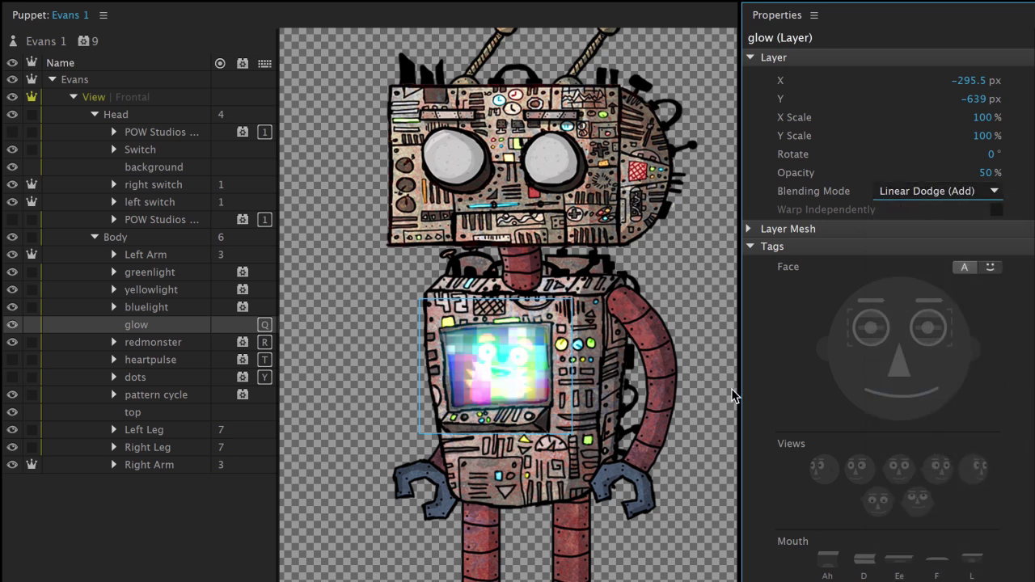
click(167, 346)
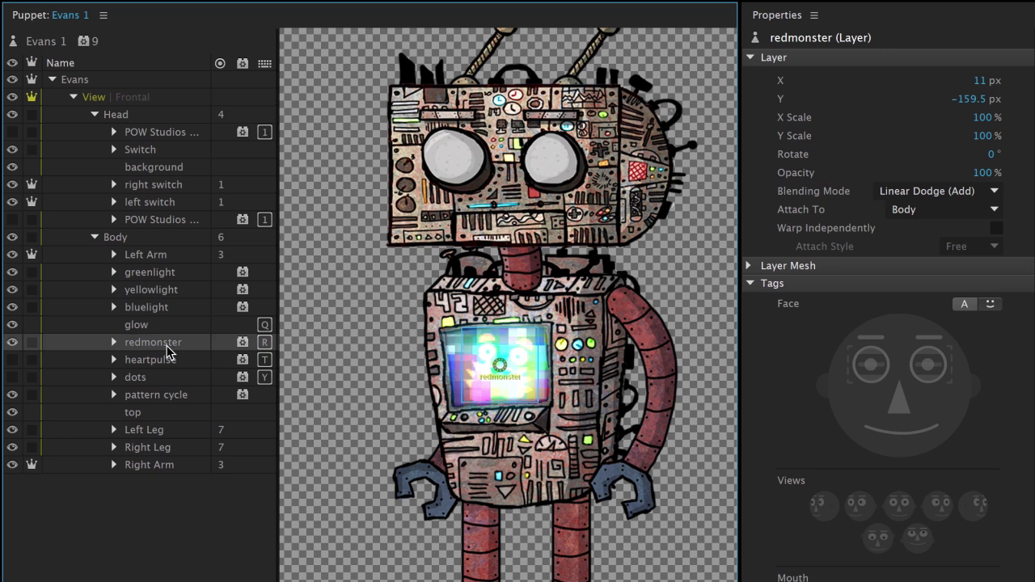
Step: Duplicate redmonster into redmonster 2 and 3, then hide the glow layer
key(ctrl+d)
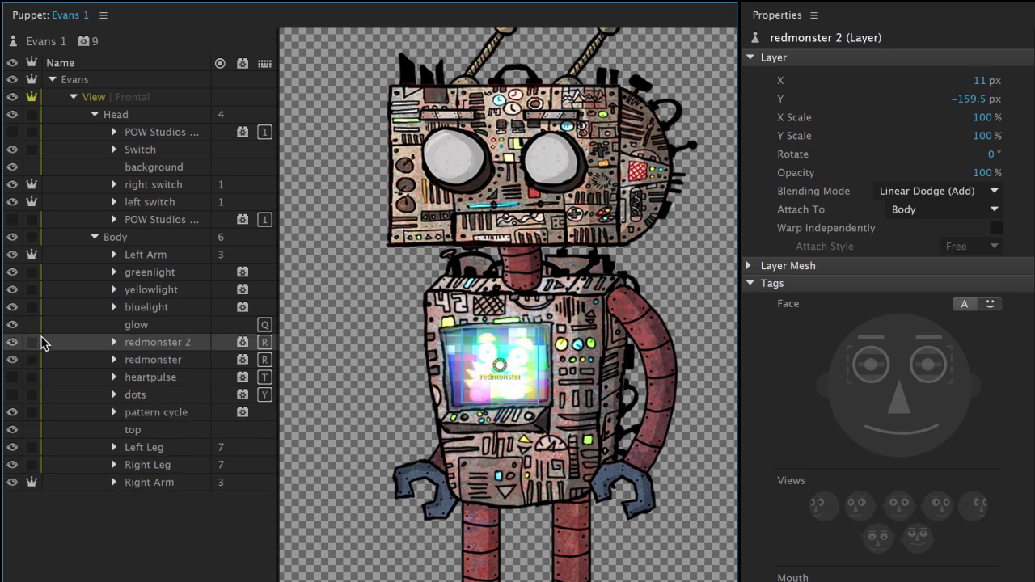
key(ctrl+d)
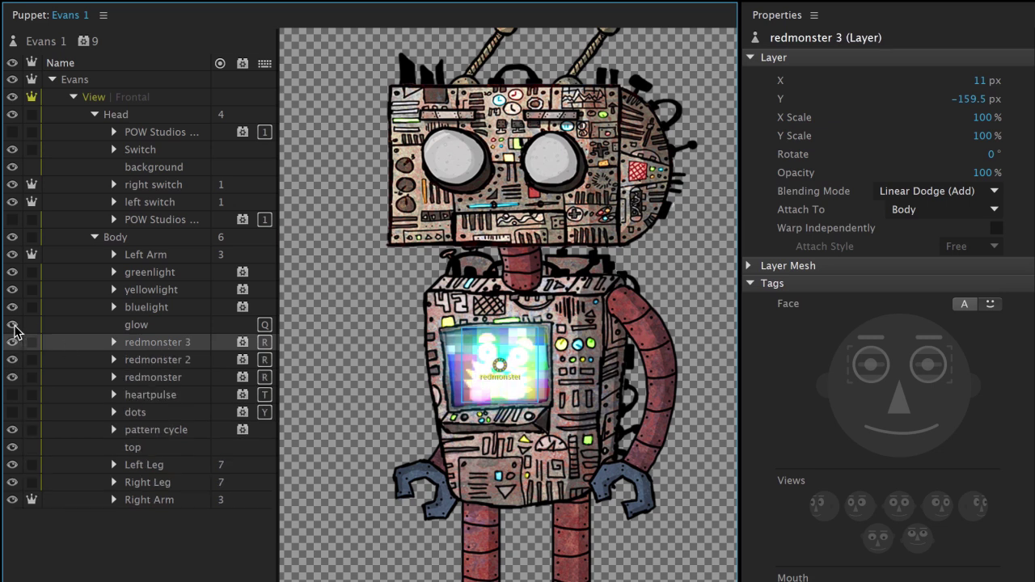
click(13, 324)
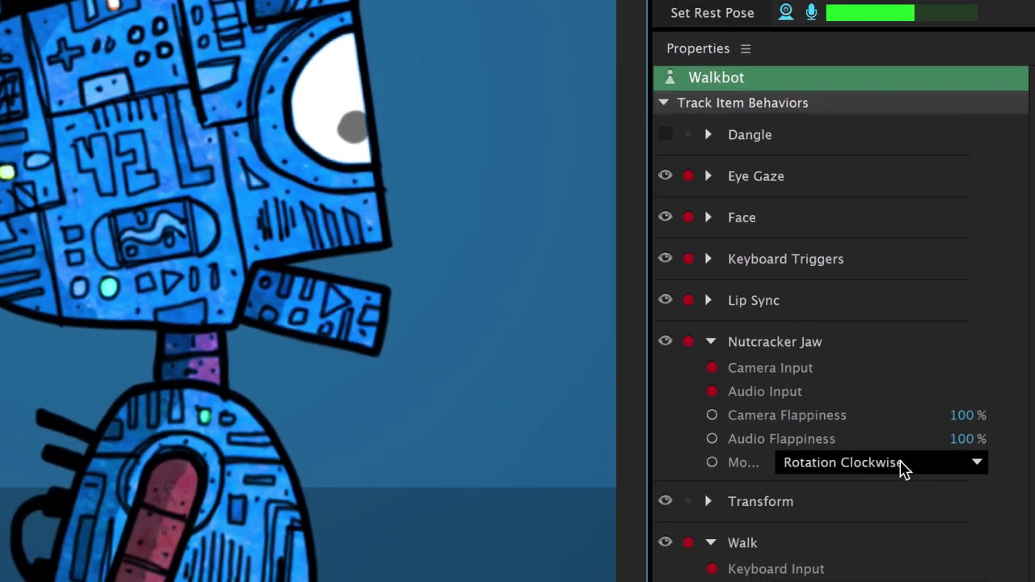
click(942, 534)
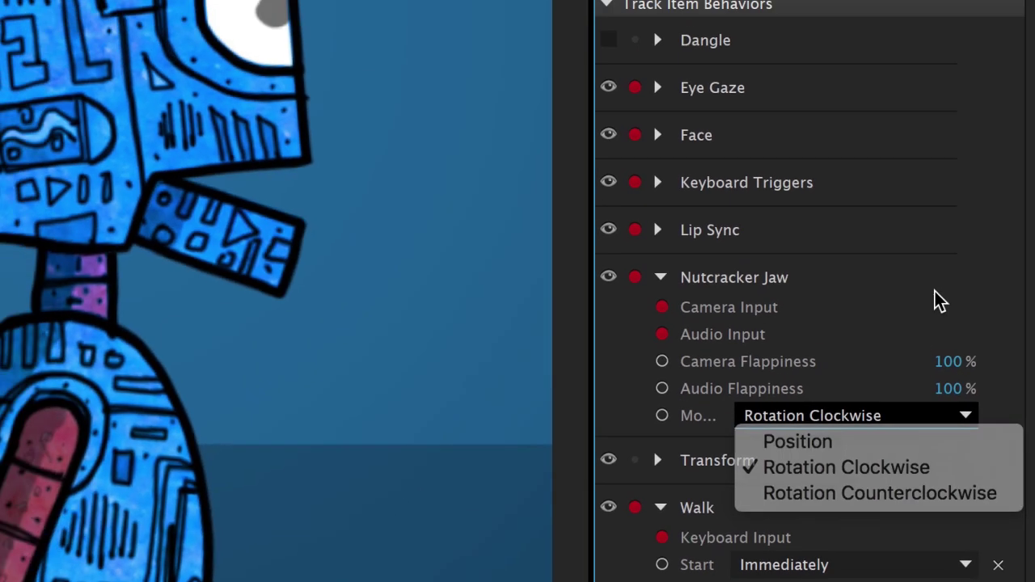
click(917, 209)
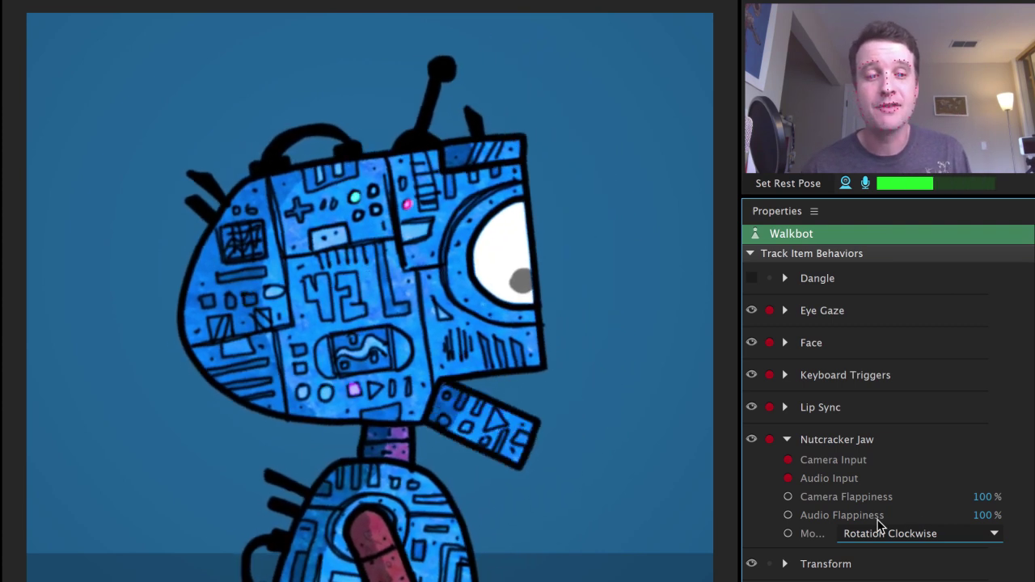
mouse_move(878, 519)
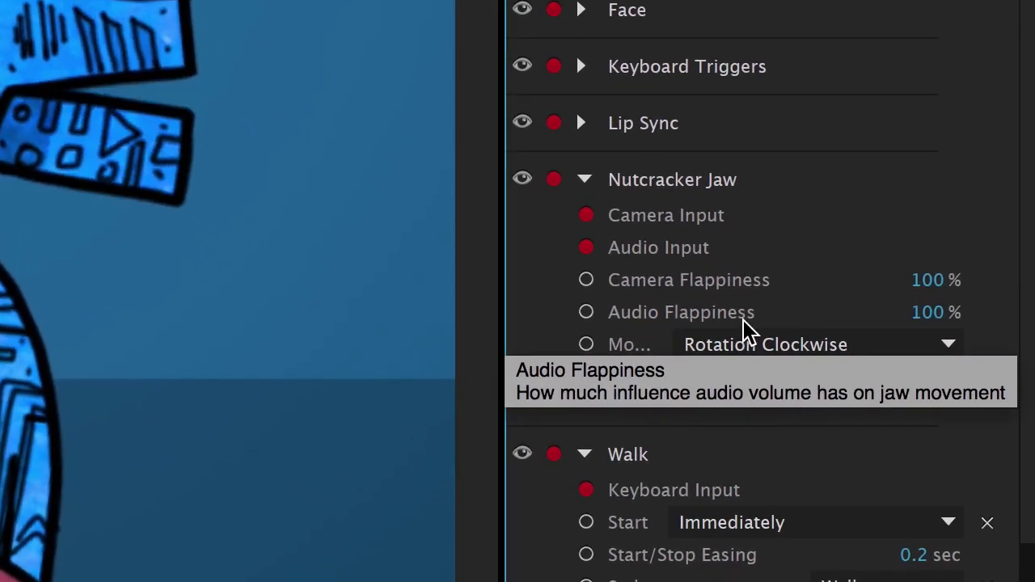